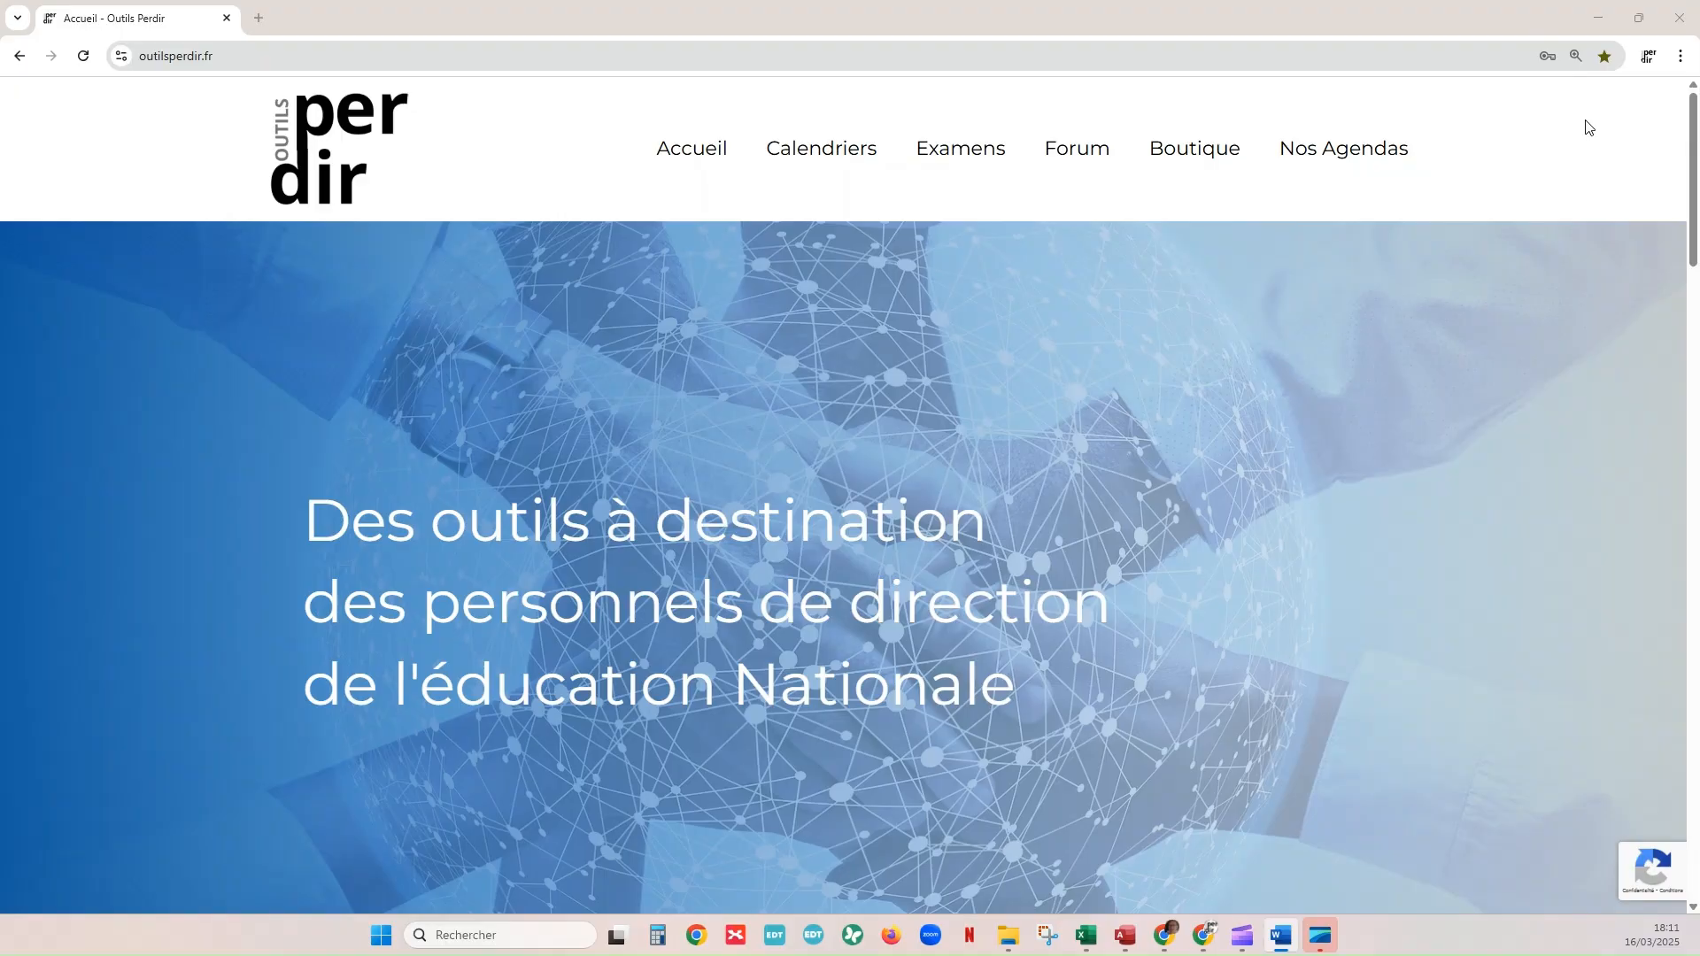
Unblock the Organisation Oral V2 (1).accdb file on the desktop through its file properties
{"action": "left_click", "coordinate": [1600, 19]}
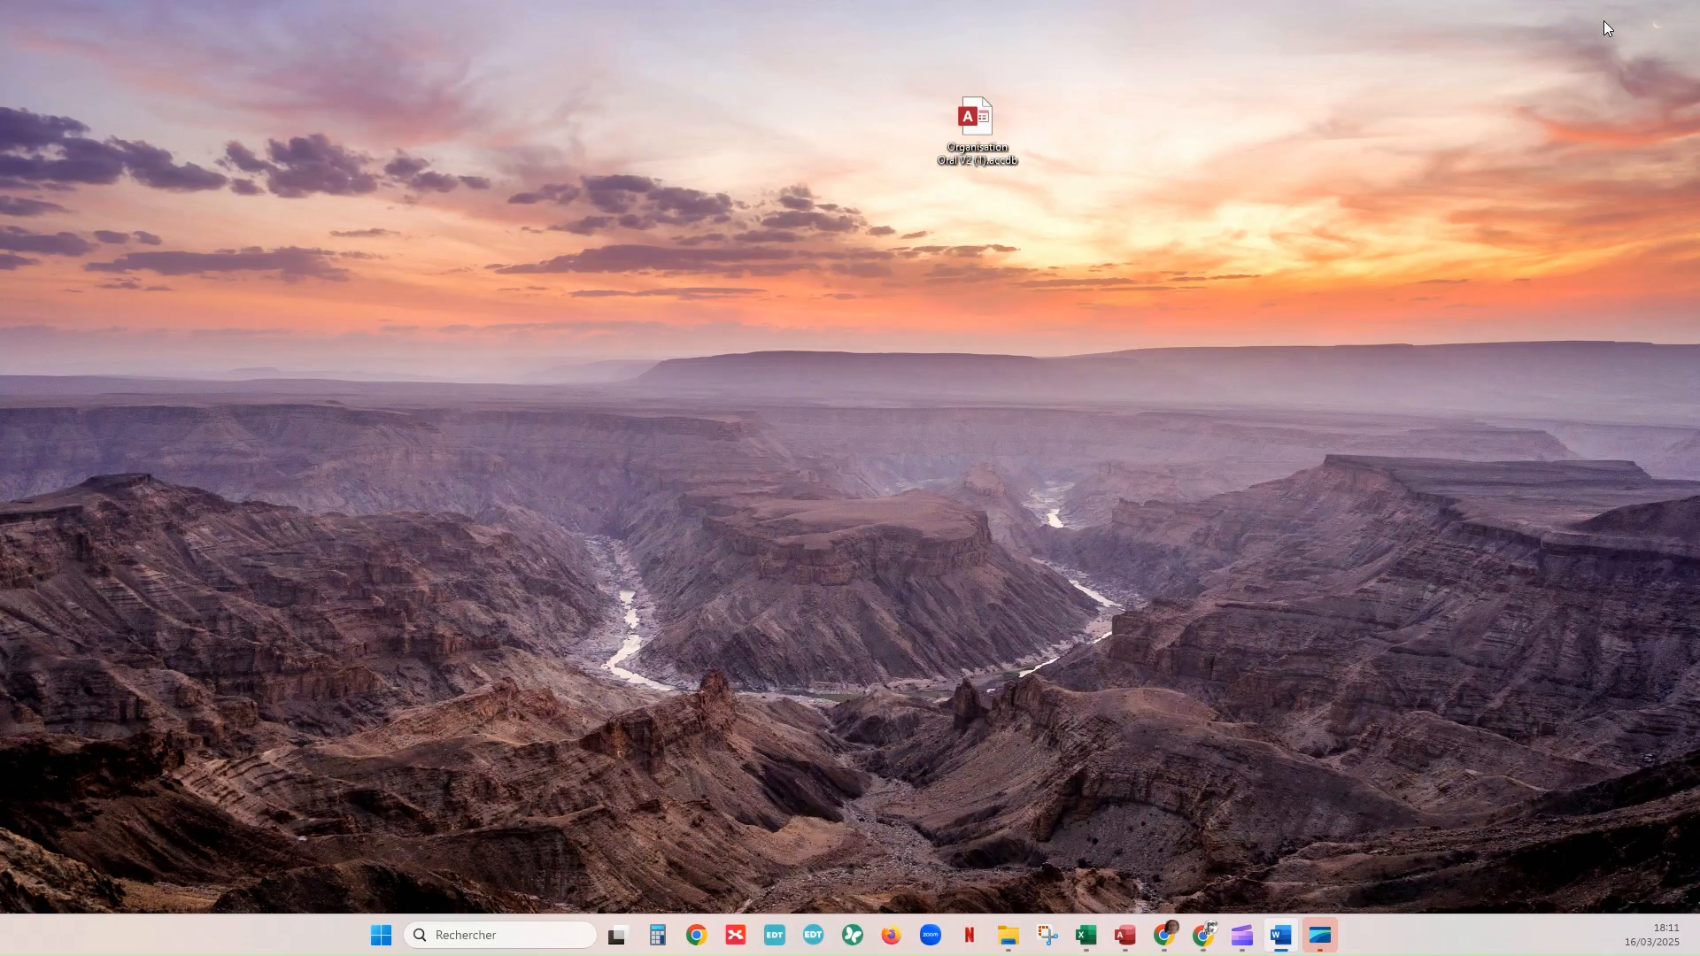
{"action": "double_click", "coordinate": [988, 139]}
{"action": "right_click", "coordinate": [985, 139]}
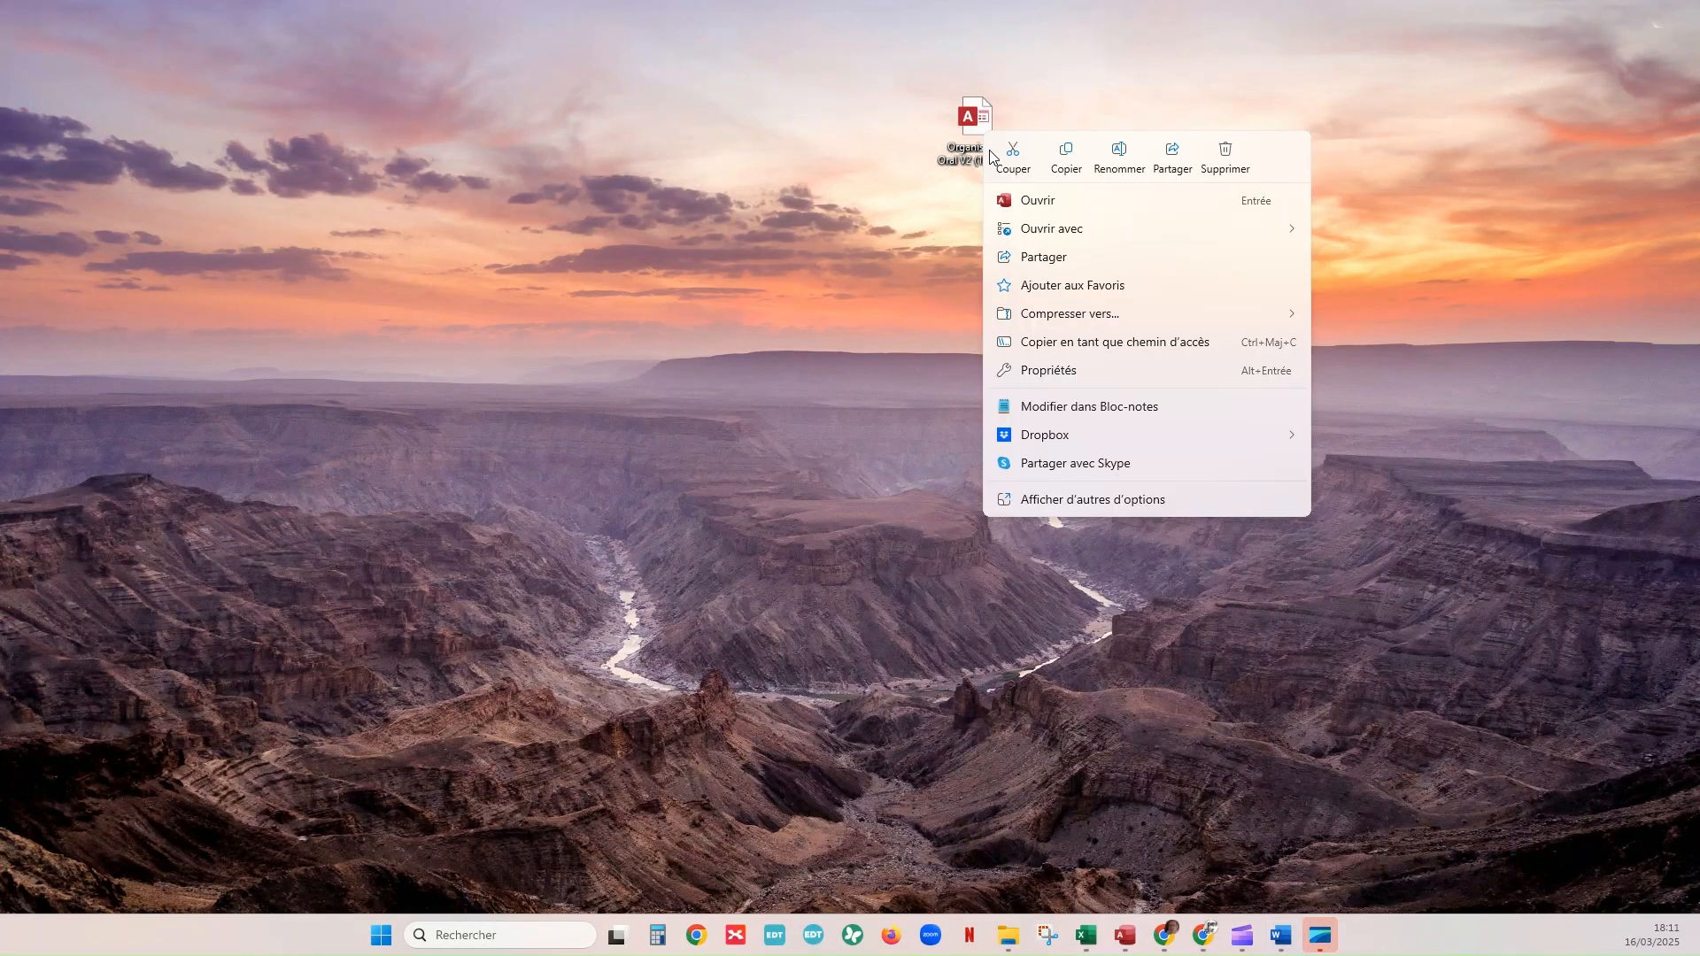
{"action": "left_click", "coordinate": [1107, 379]}
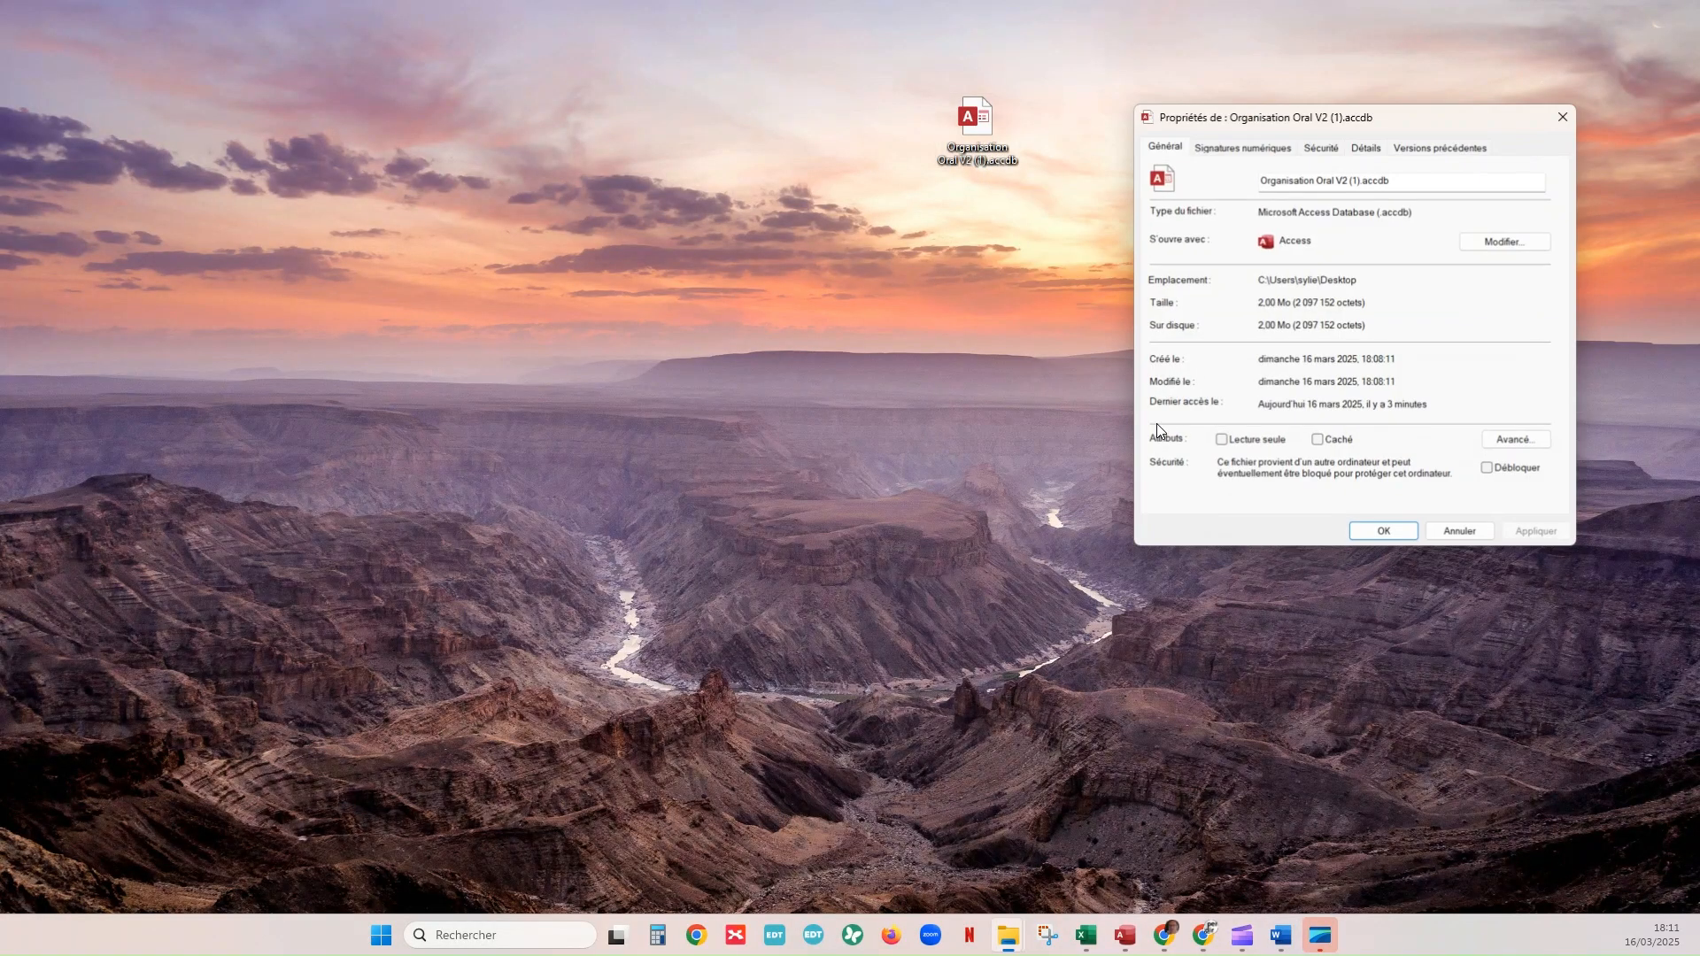
{"action": "left_click", "coordinate": [1488, 467]}
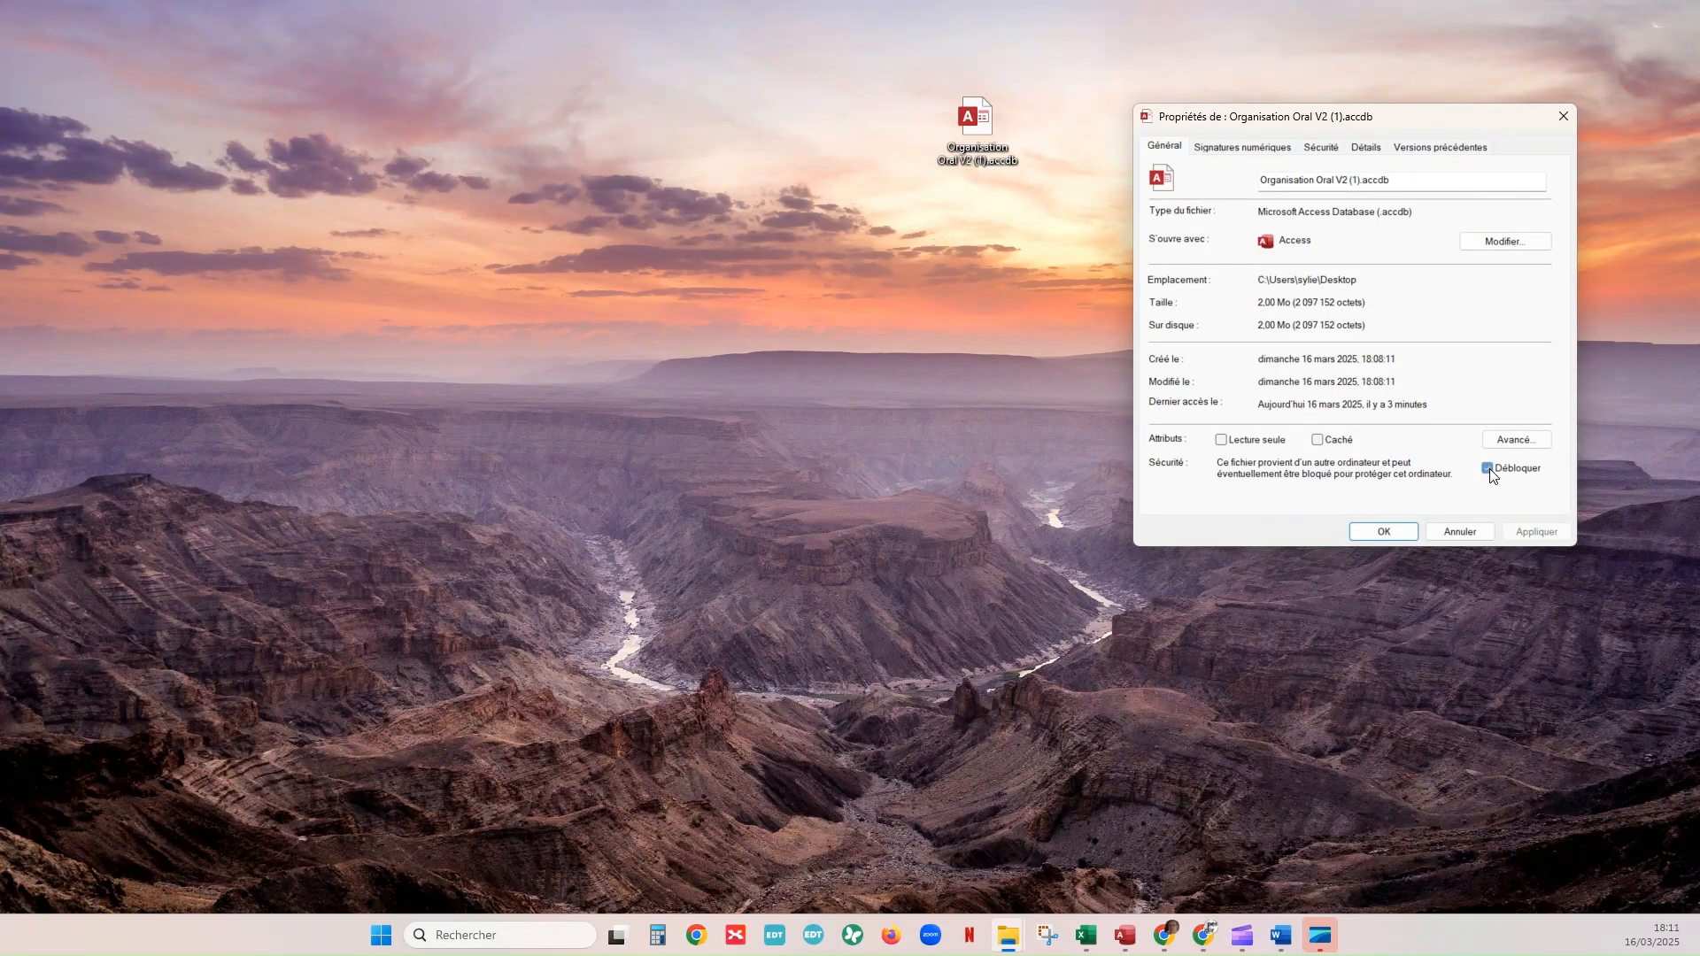
{"action": "left_click", "coordinate": [1384, 531]}
Open the Organisation Oral V2 (1) database in Access and enable its active content
{"action": "double_click", "coordinate": [986, 121]}
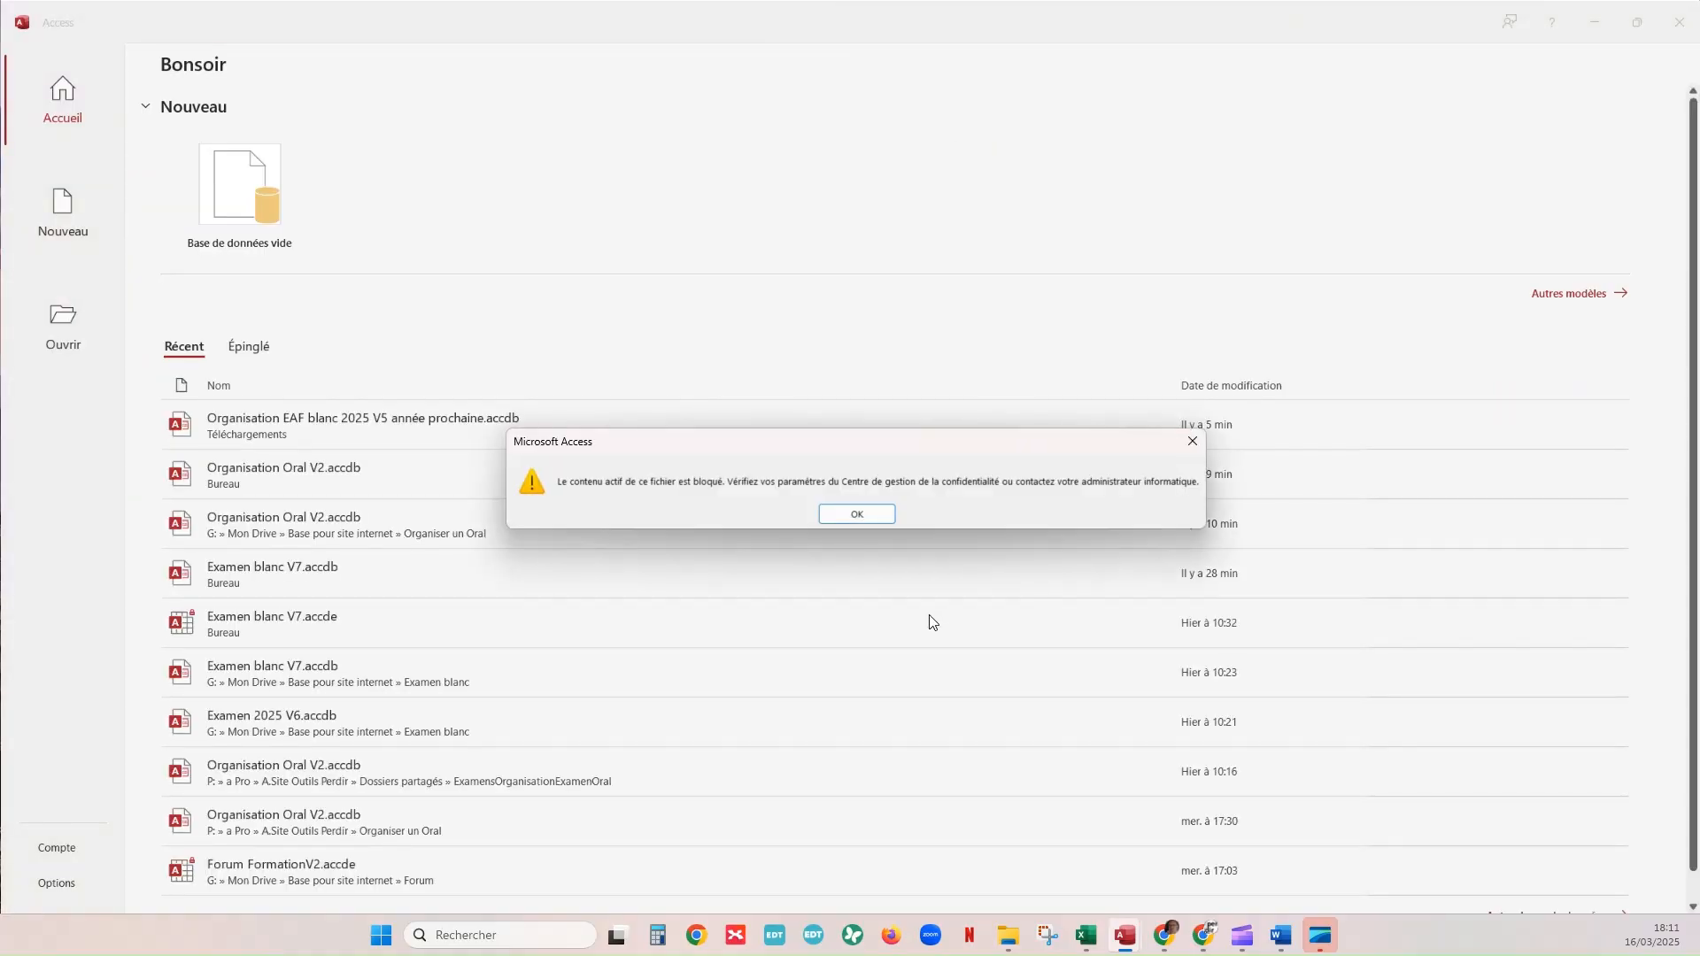
{"action": "left_click", "coordinate": [872, 515]}
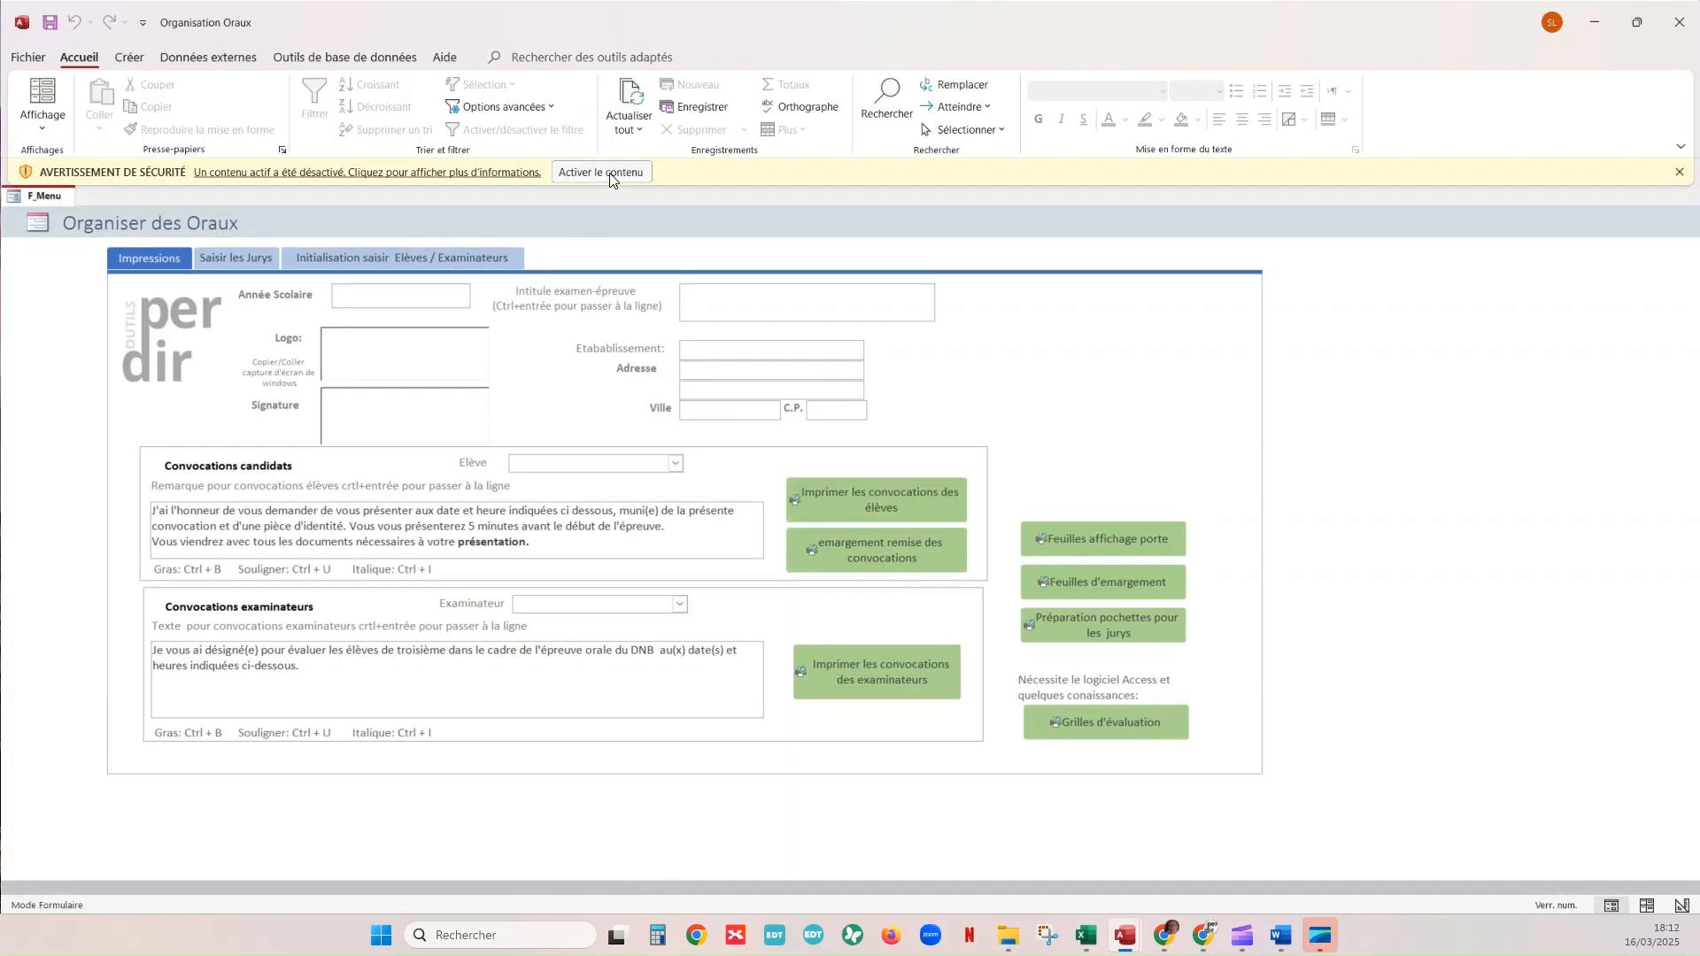
{"action": "left_click", "coordinate": [611, 177]}
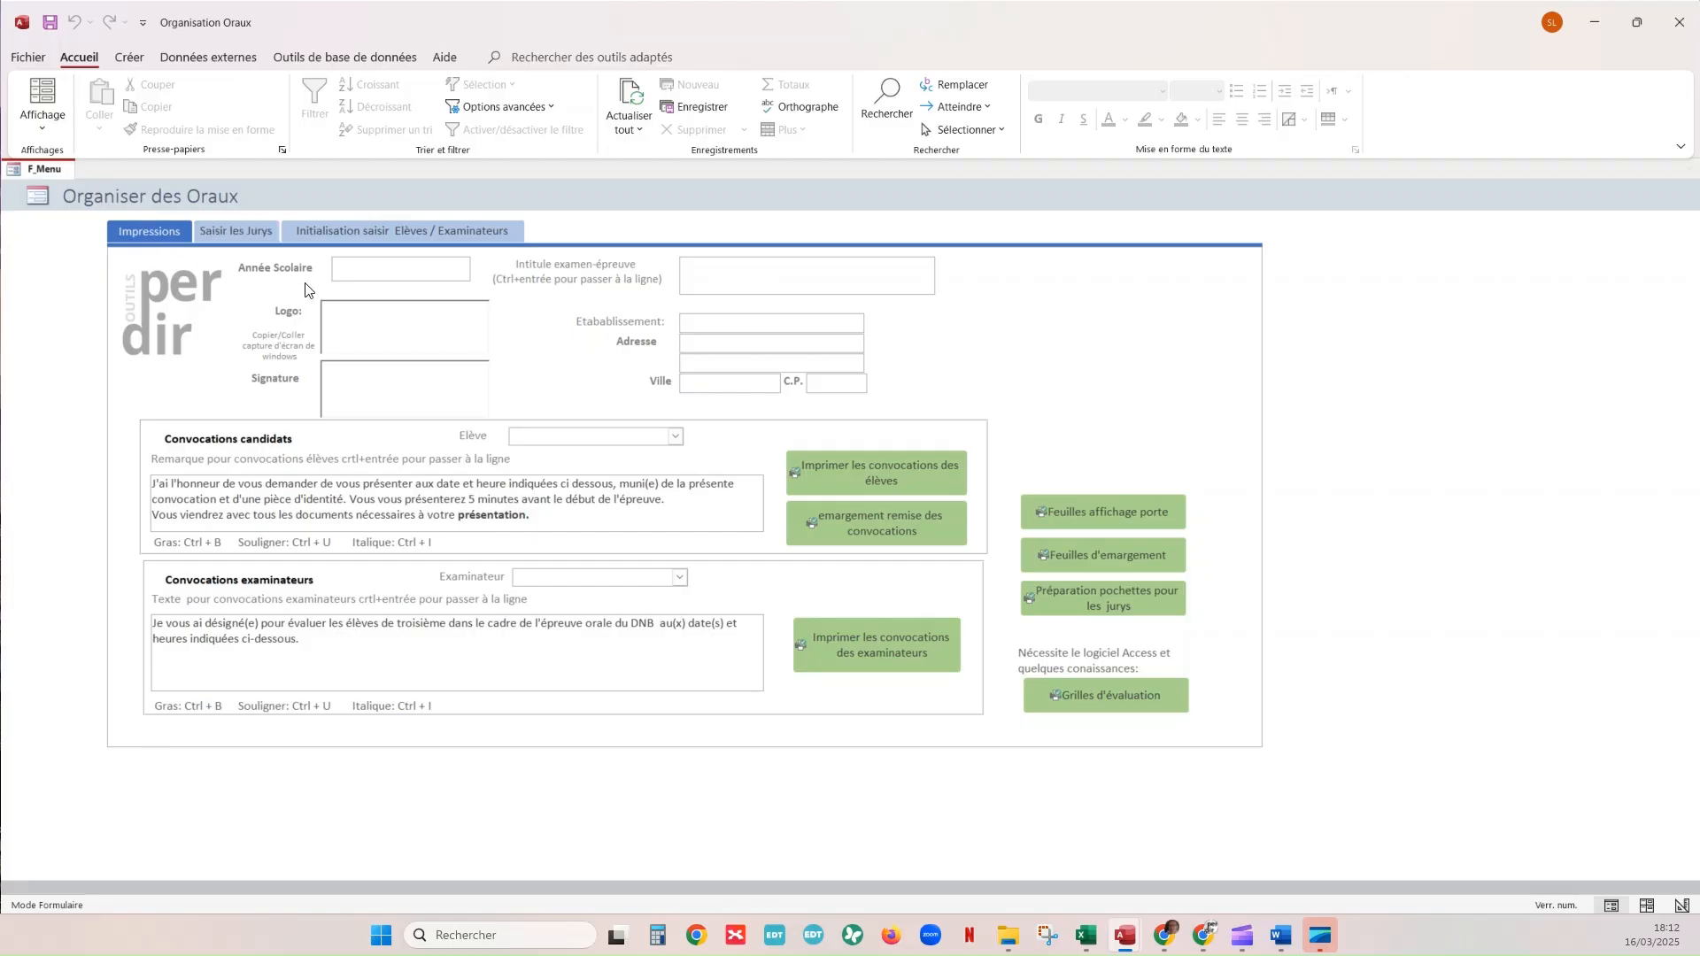
Display the student and examiner initialisation page, and copy the student rows A2:H225 from sheet Feuil1 of the Classeur1 workbook in Excel
{"action": "left_click", "coordinate": [388, 231]}
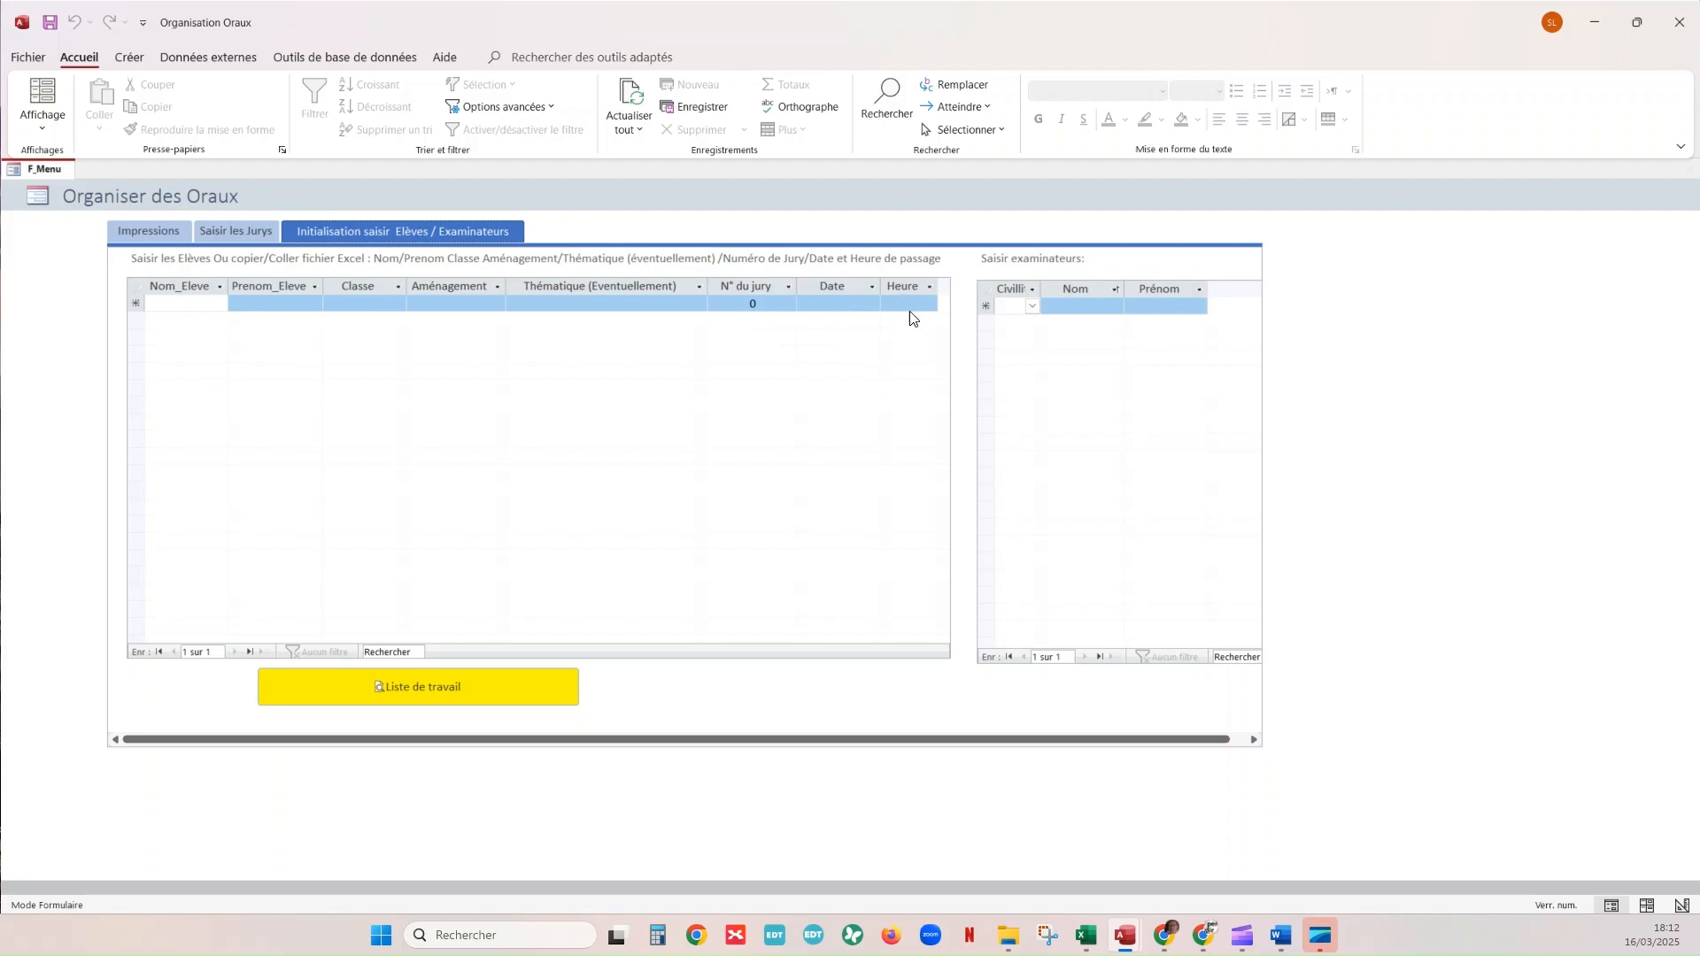
{"action": "key", "text": "alt+Tab"}
{"action": "scroll", "coordinate": [611, 349], "scroll_direction": "up", "scroll_amount": 15}
{"action": "scroll", "coordinate": [611, 348], "scroll_direction": "up", "scroll_amount": 10}
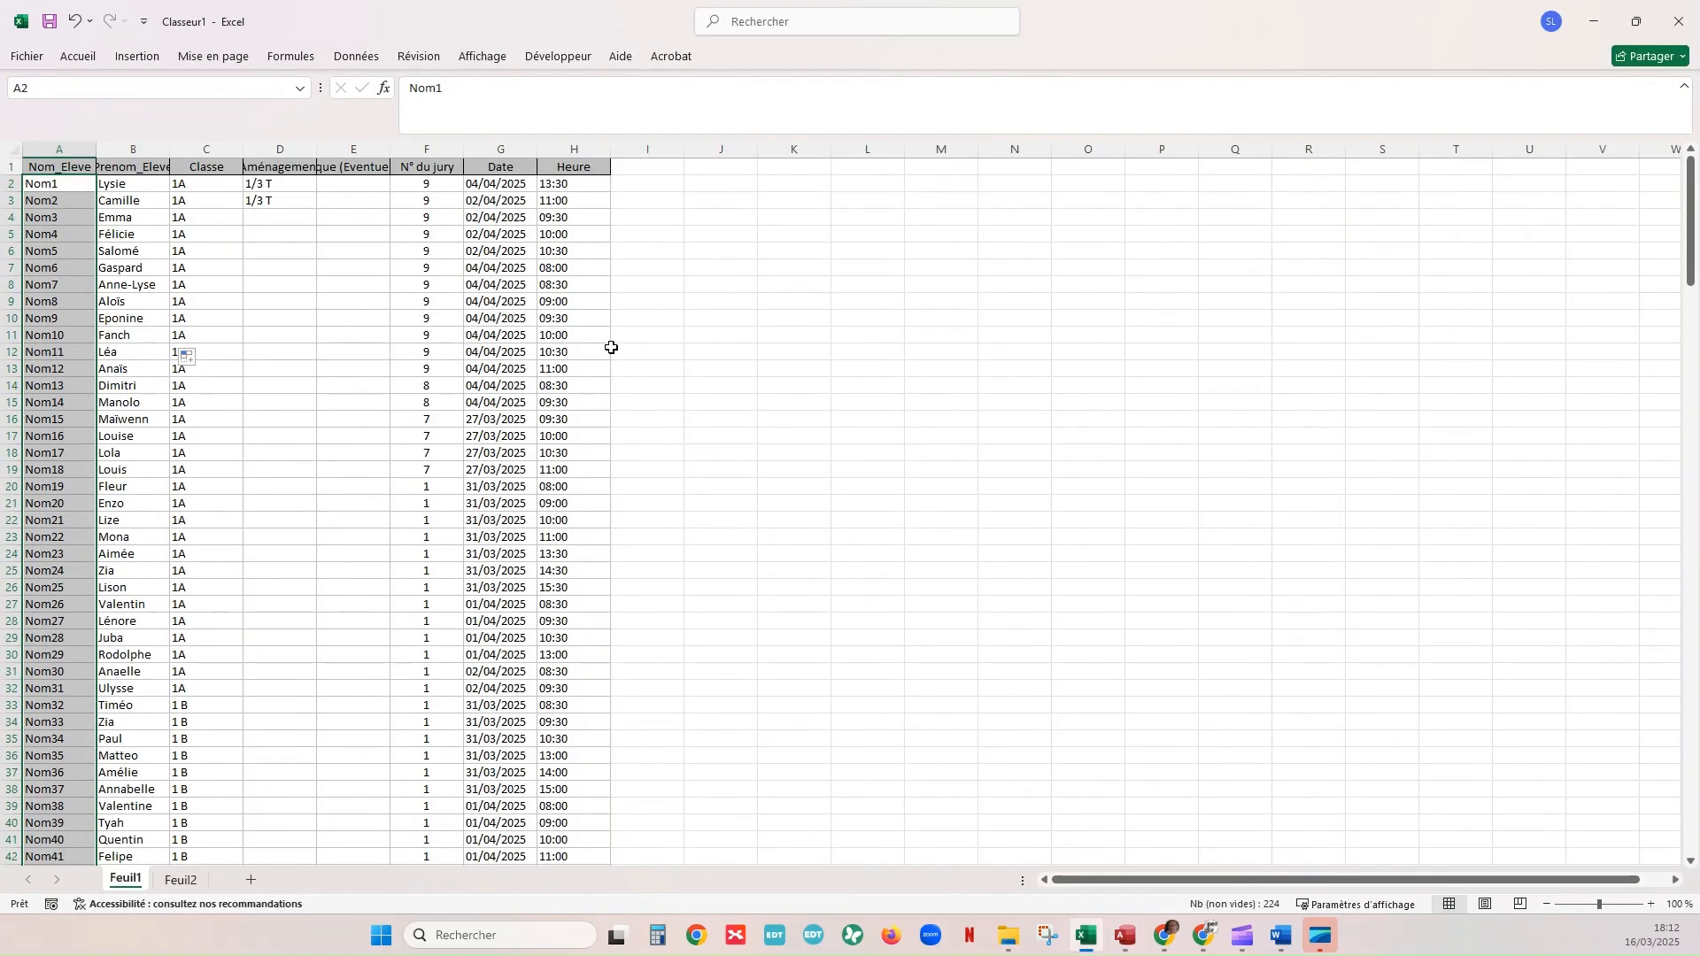
{"action": "left_click_drag", "start_coordinate": [53, 177], "coordinate": [557, 818]}
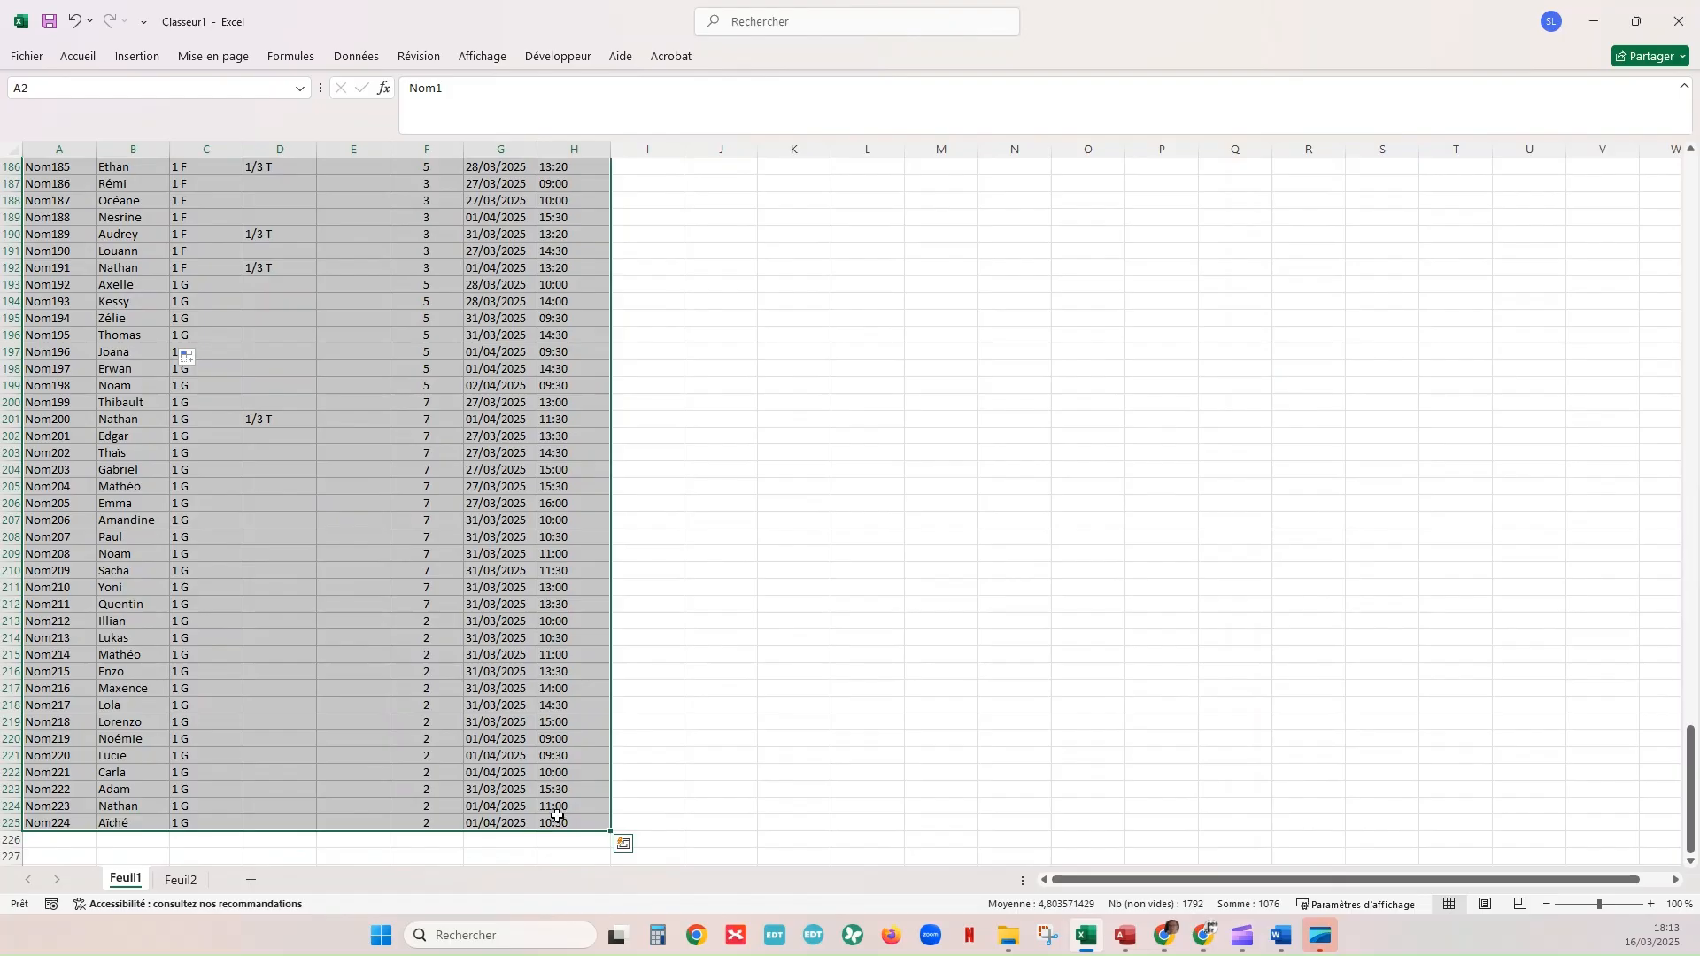
{"action": "right_click", "coordinate": [557, 815]}
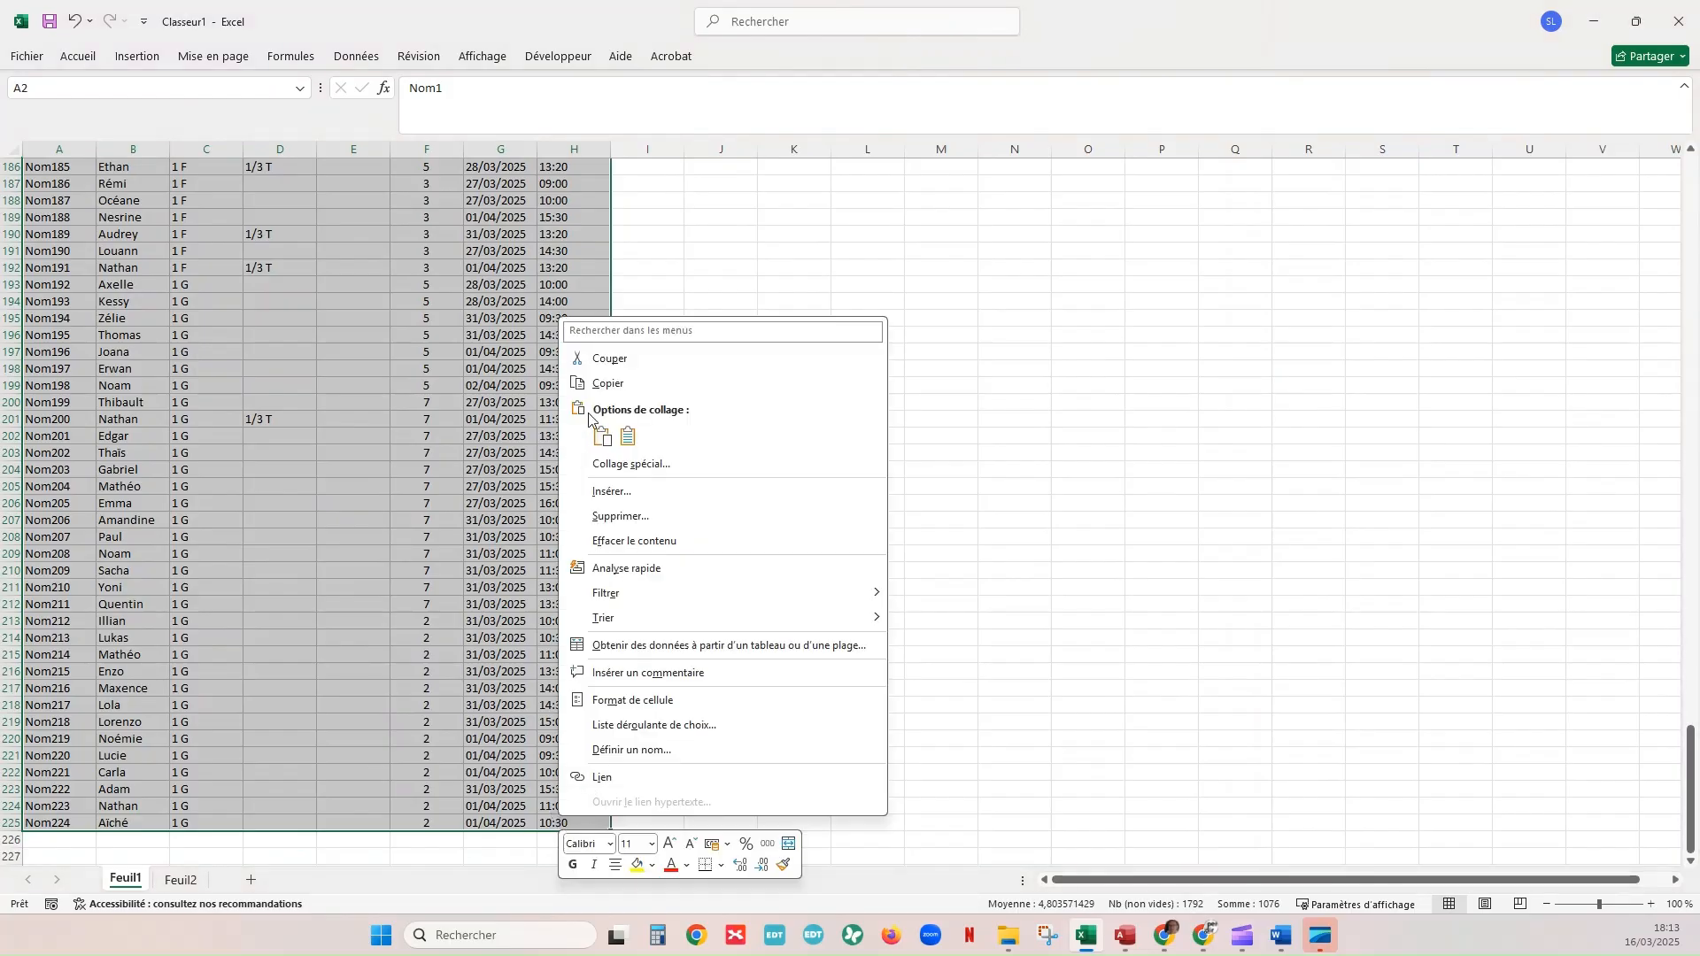
{"action": "left_click", "coordinate": [609, 383]}
{"action": "scroll", "coordinate": [599, 381], "scroll_direction": "up", "scroll_amount": 20}
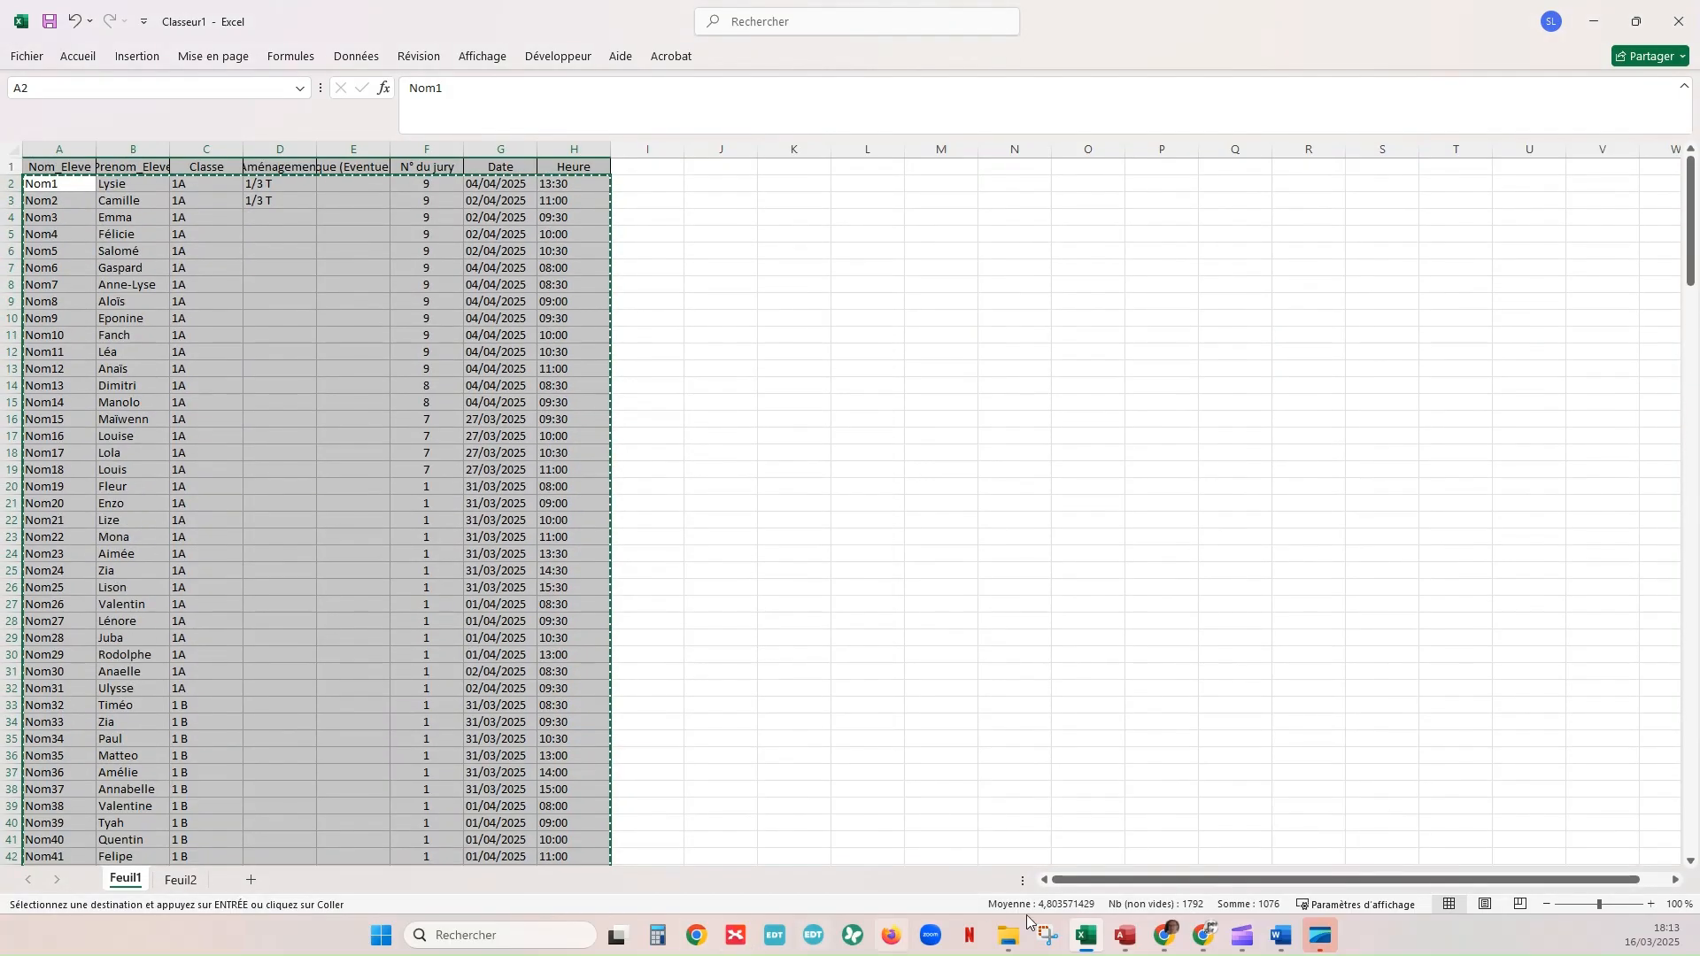
Switch back to the empty Organisation Oraux database in Access and paste the copied rows into the student table
{"action": "left_click", "coordinate": [1121, 938]}
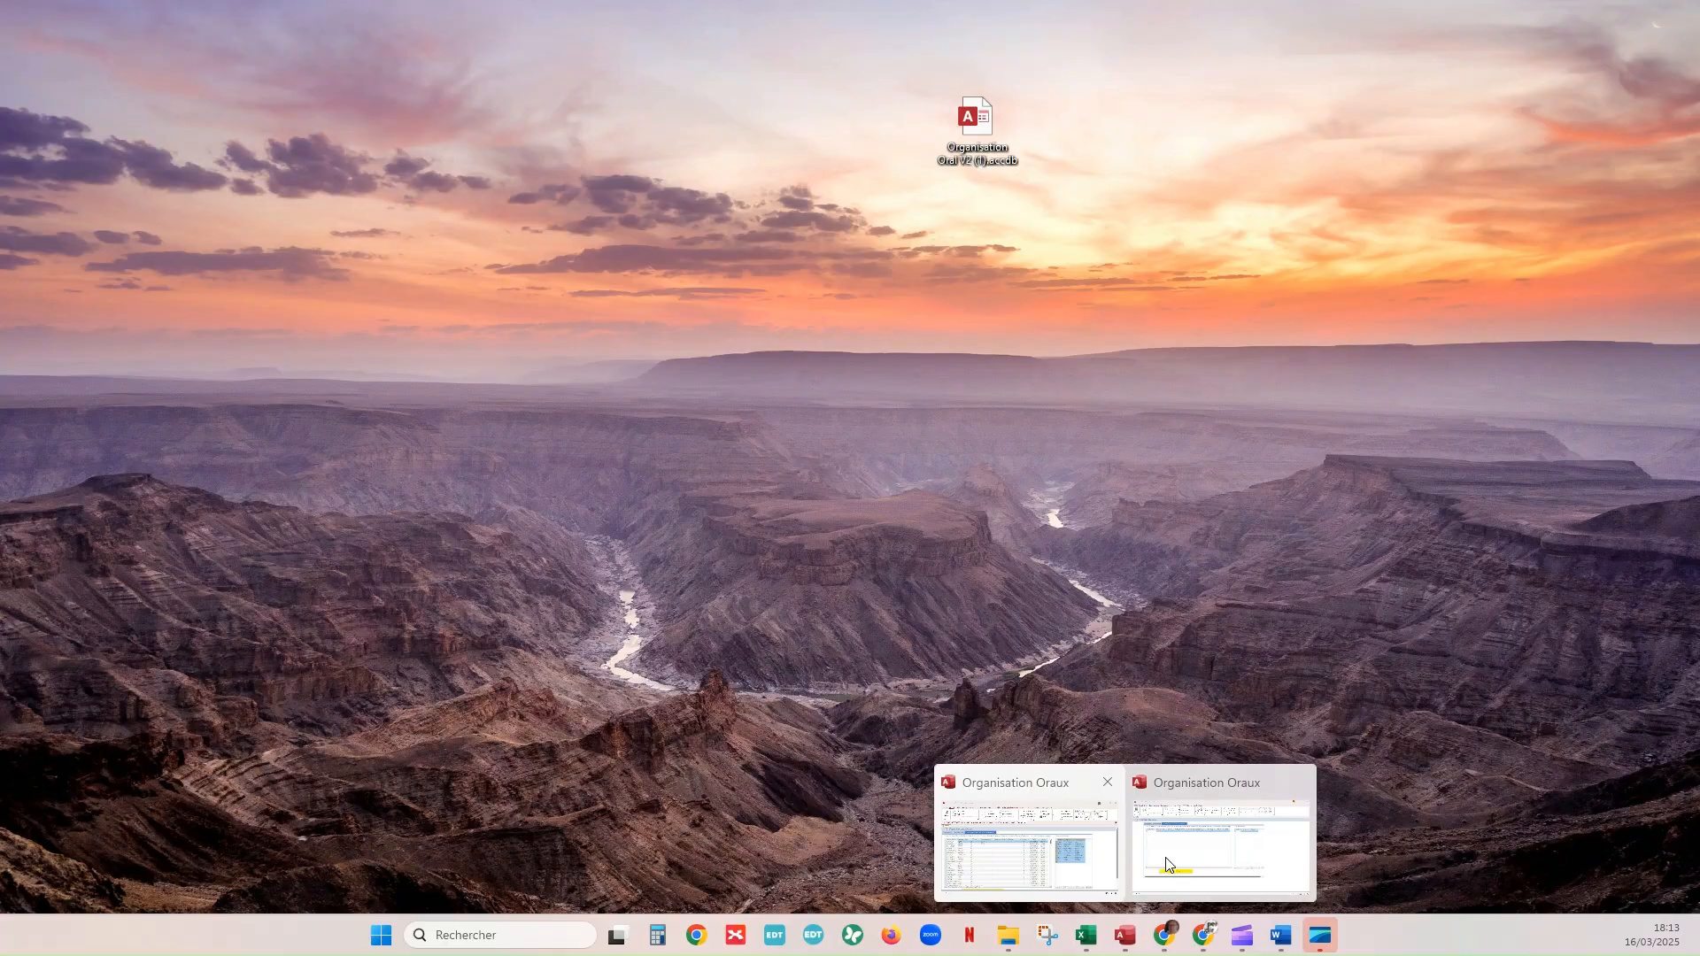
{"action": "left_click", "coordinate": [1154, 889]}
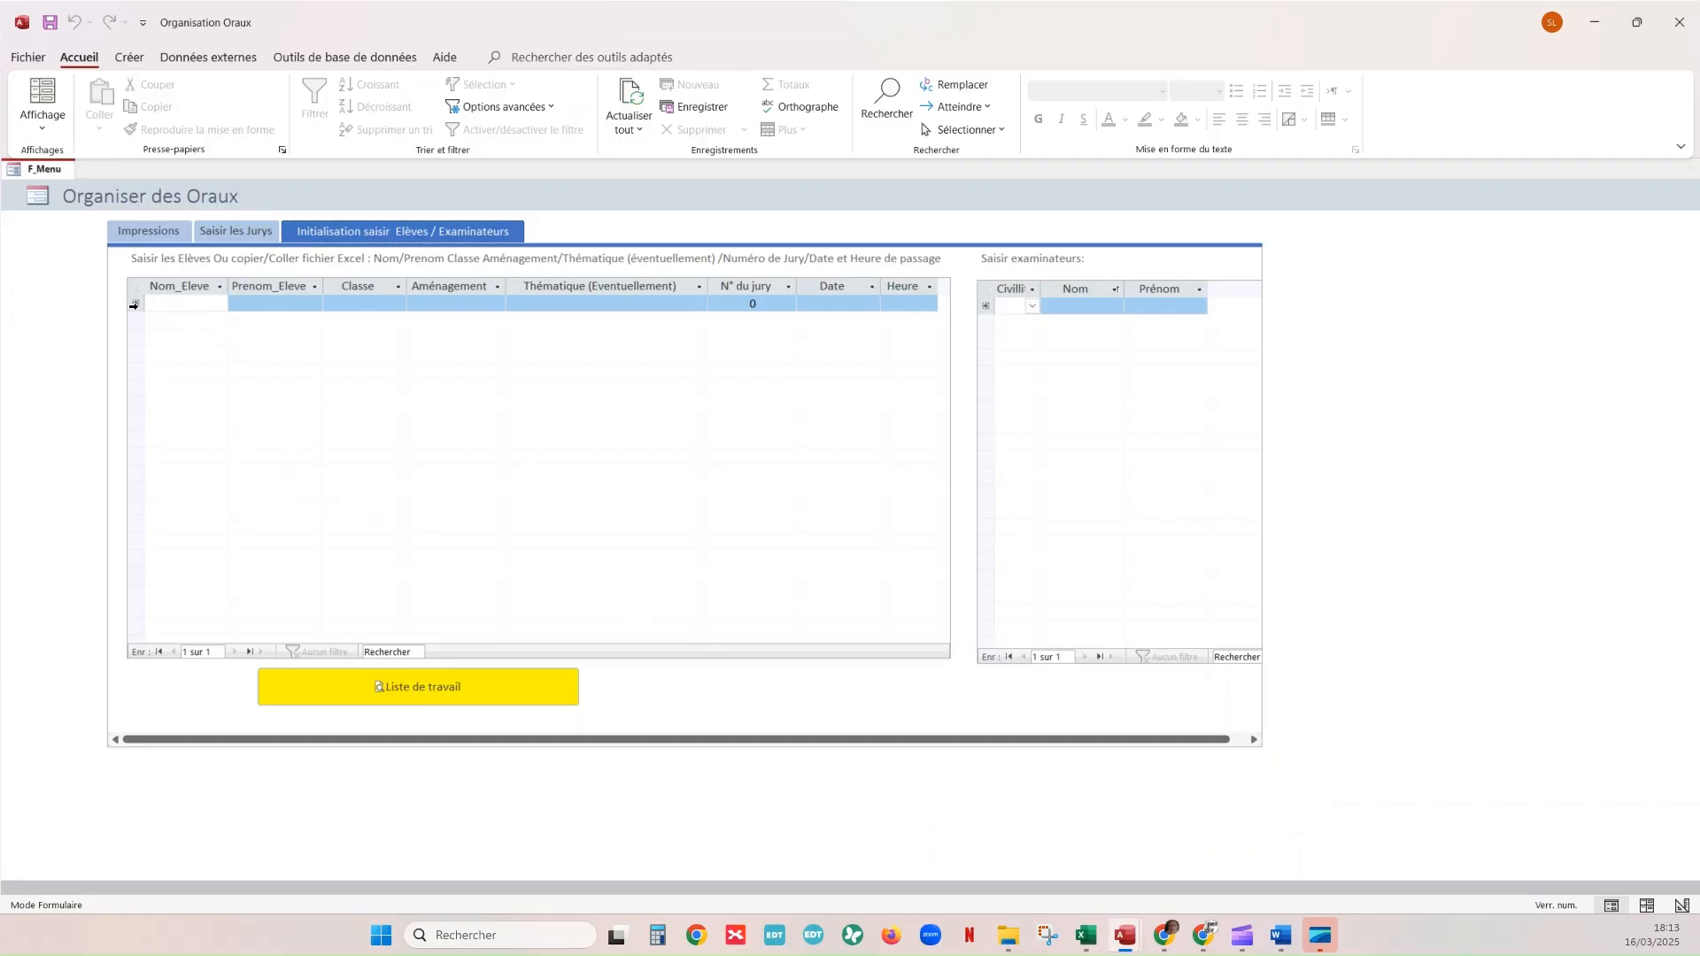
{"action": "key", "text": "ctrl+v"}
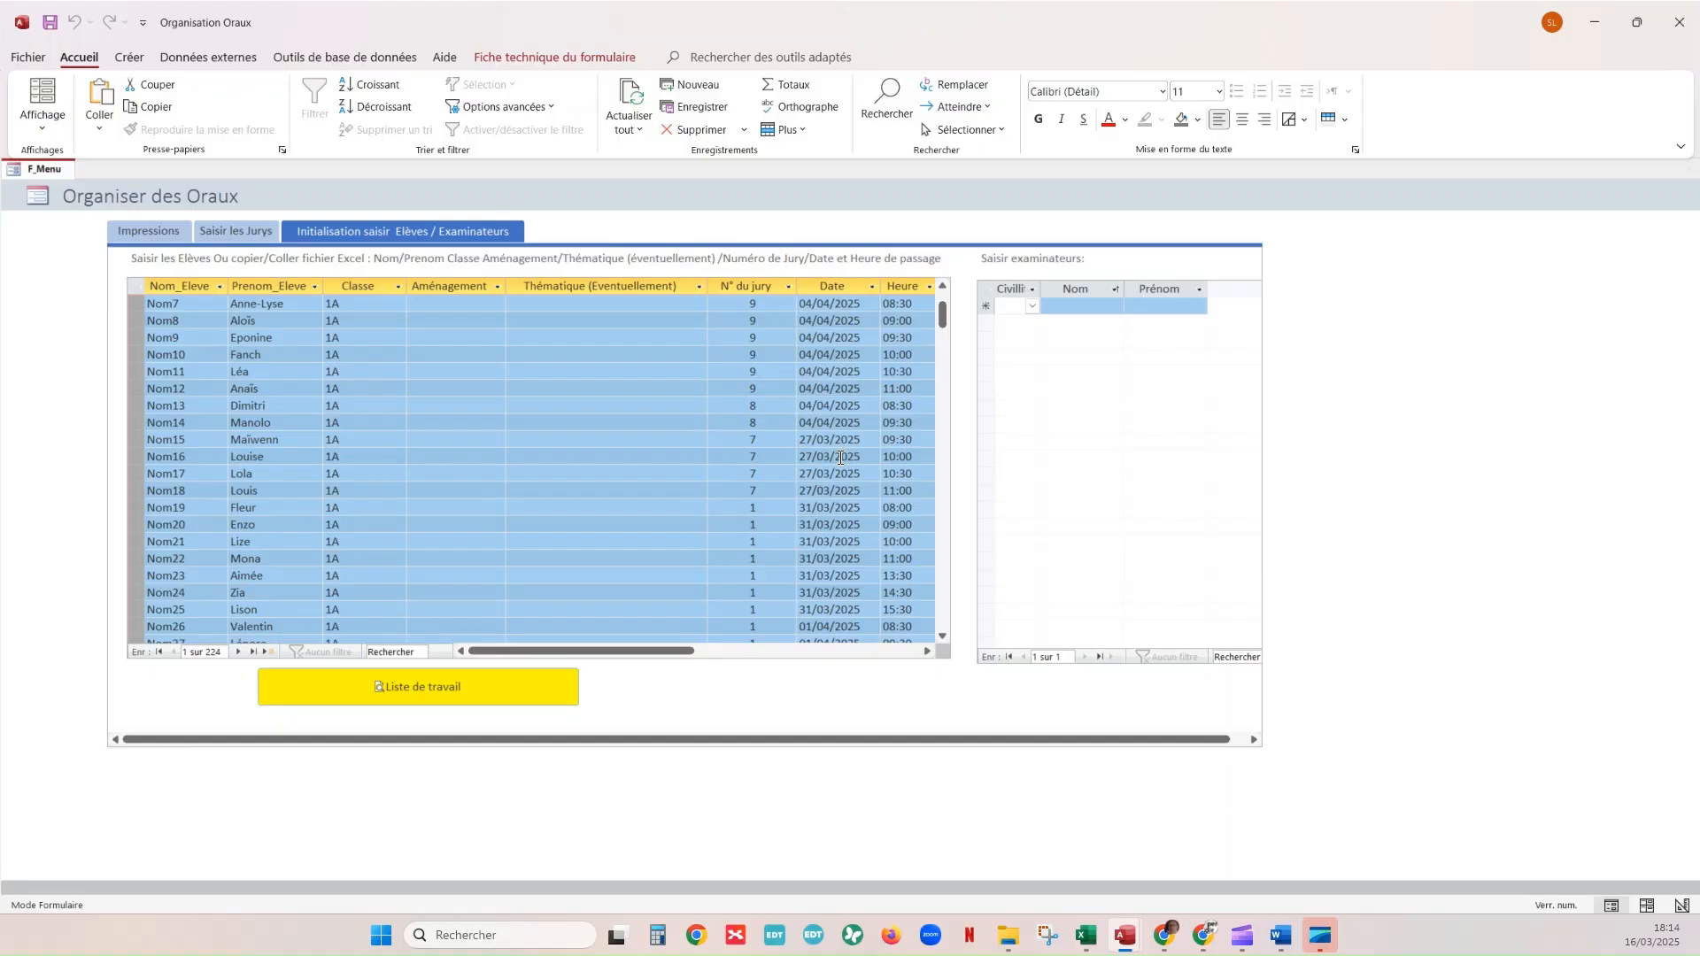
{"action": "mouse_move", "coordinate": [1195, 942]}
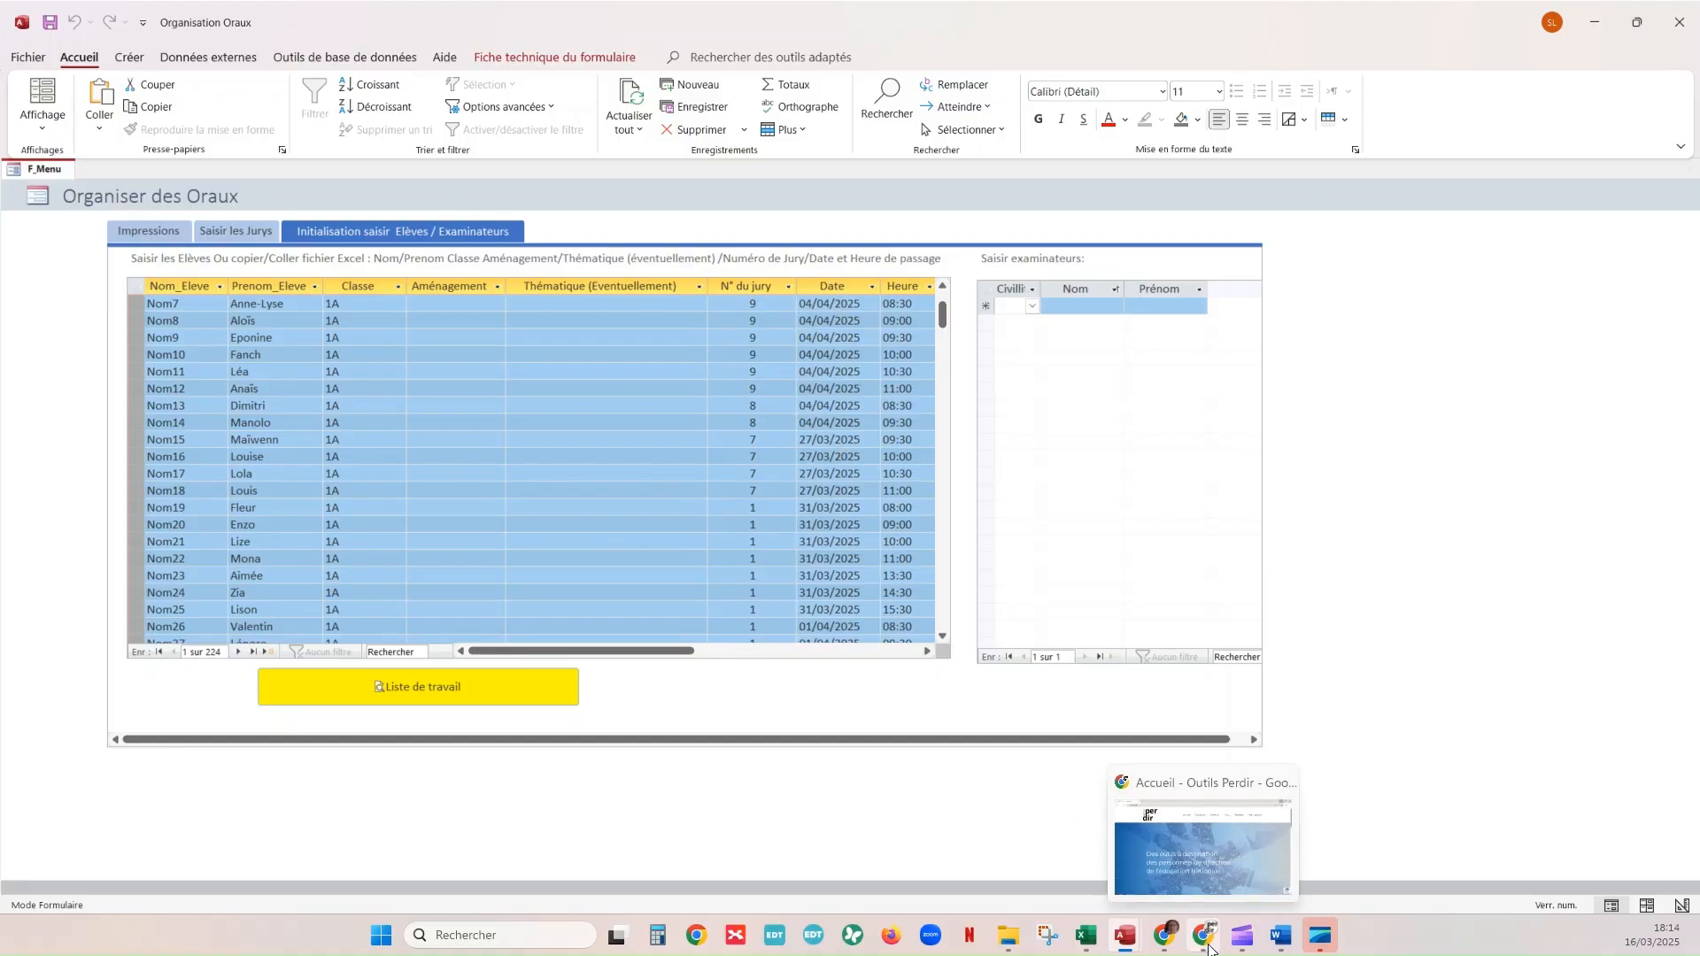
{"action": "left_click", "coordinate": [857, 303]}
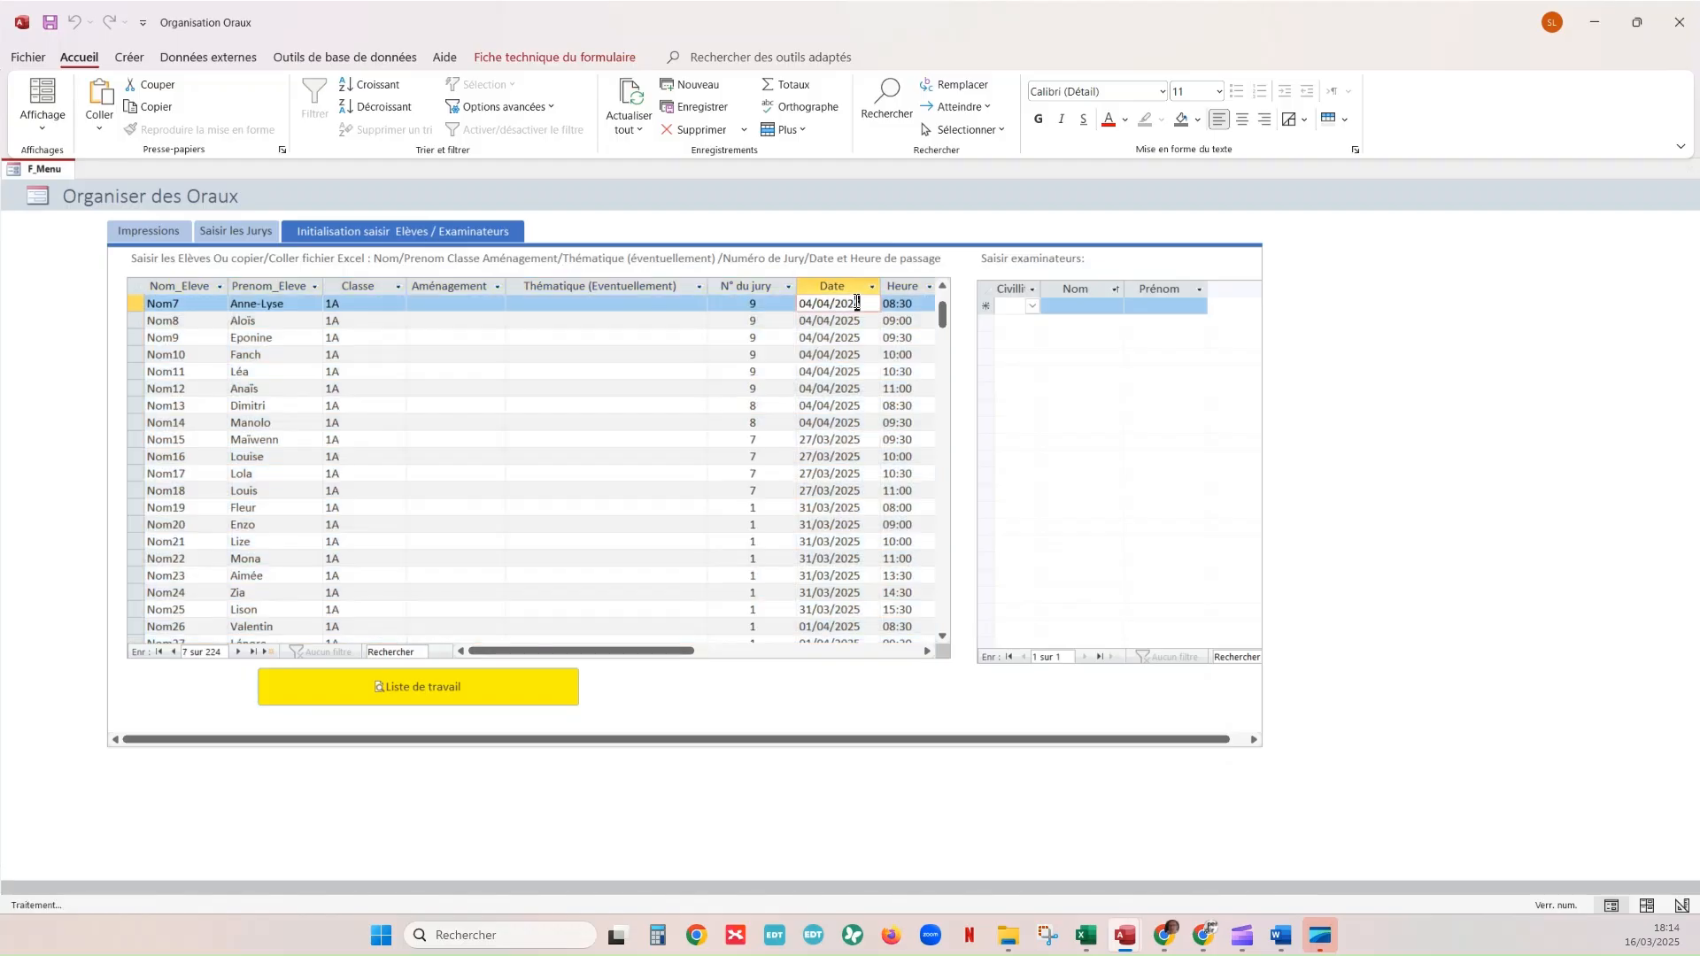
{"action": "key", "text": "Down"}
{"action": "key", "text": "Down"}
{"action": "key", "text": "Down"}
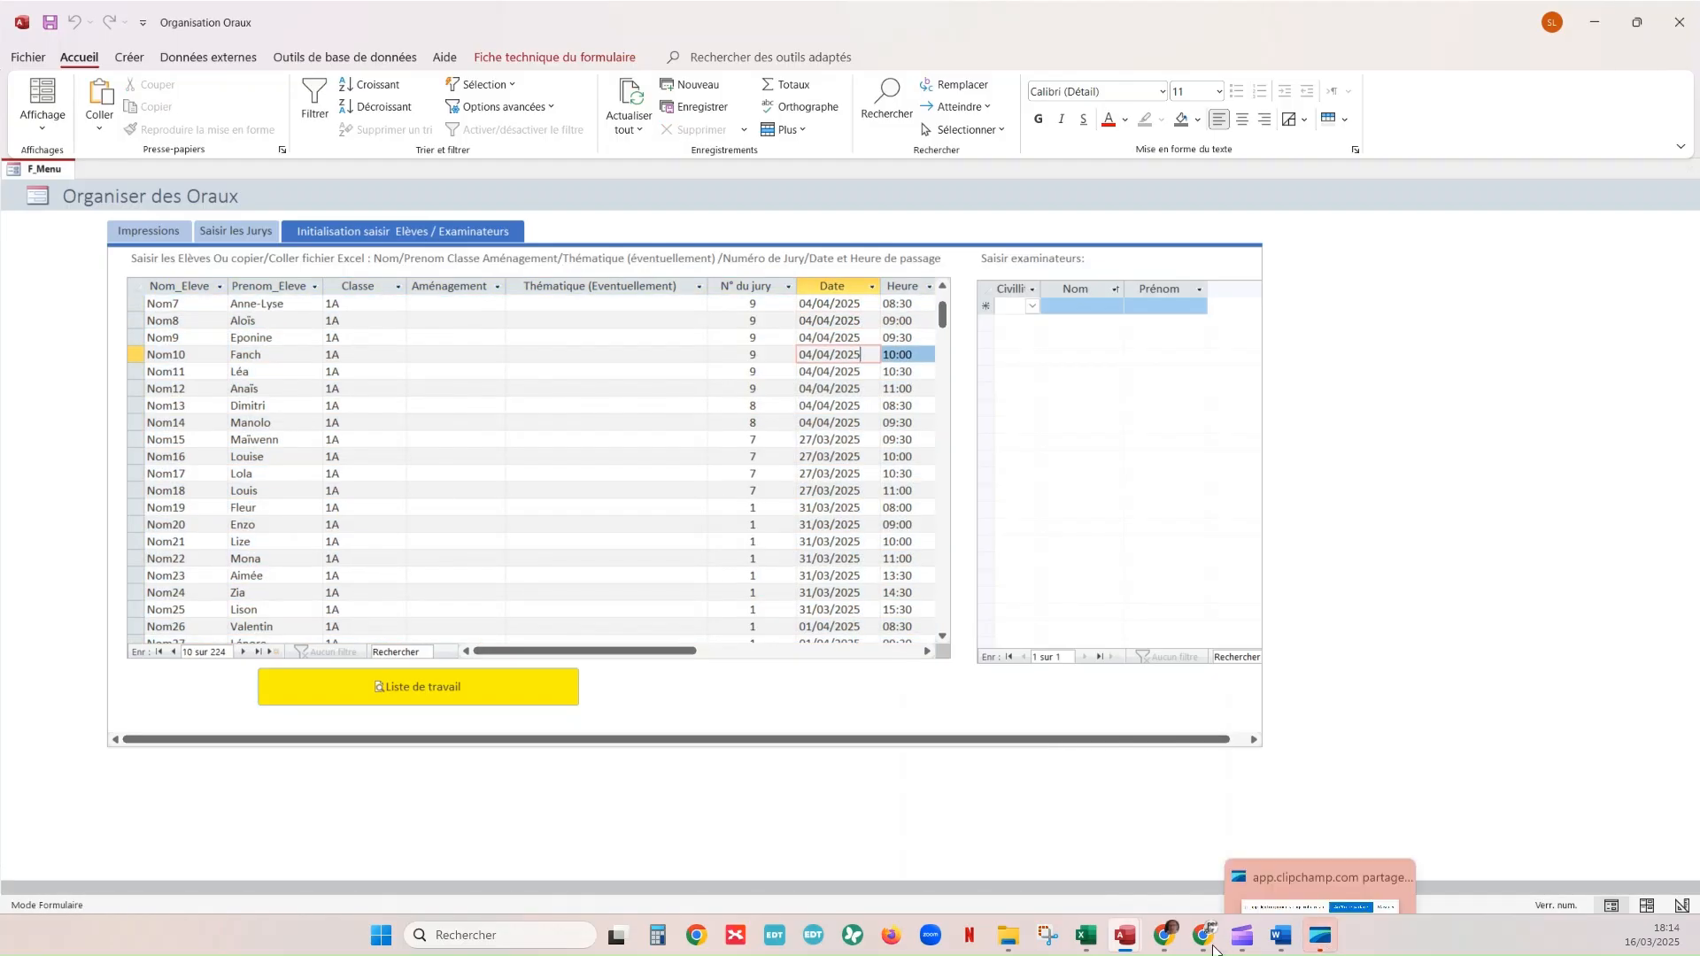
Switch to Excel and copy the examiner rows A2:C10 with title, surname and first name from sheet Feuil2
{"action": "left_click", "coordinate": [1080, 941]}
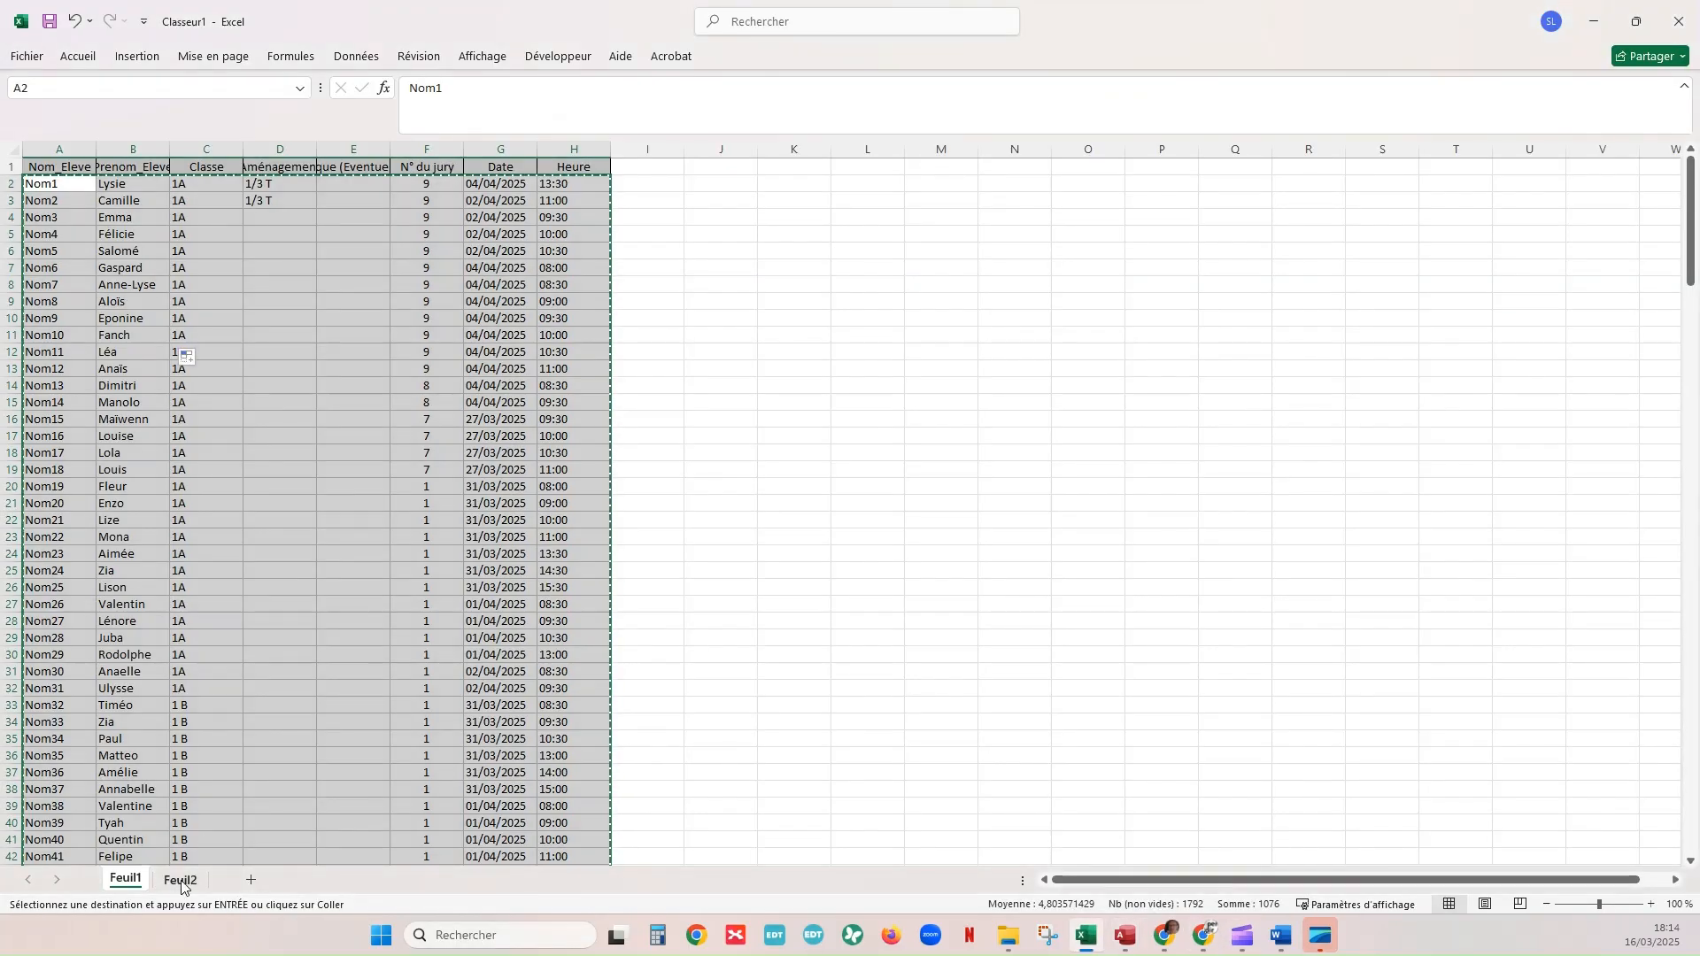
{"action": "left_click", "coordinate": [179, 881]}
{"action": "left_click", "coordinate": [54, 182]}
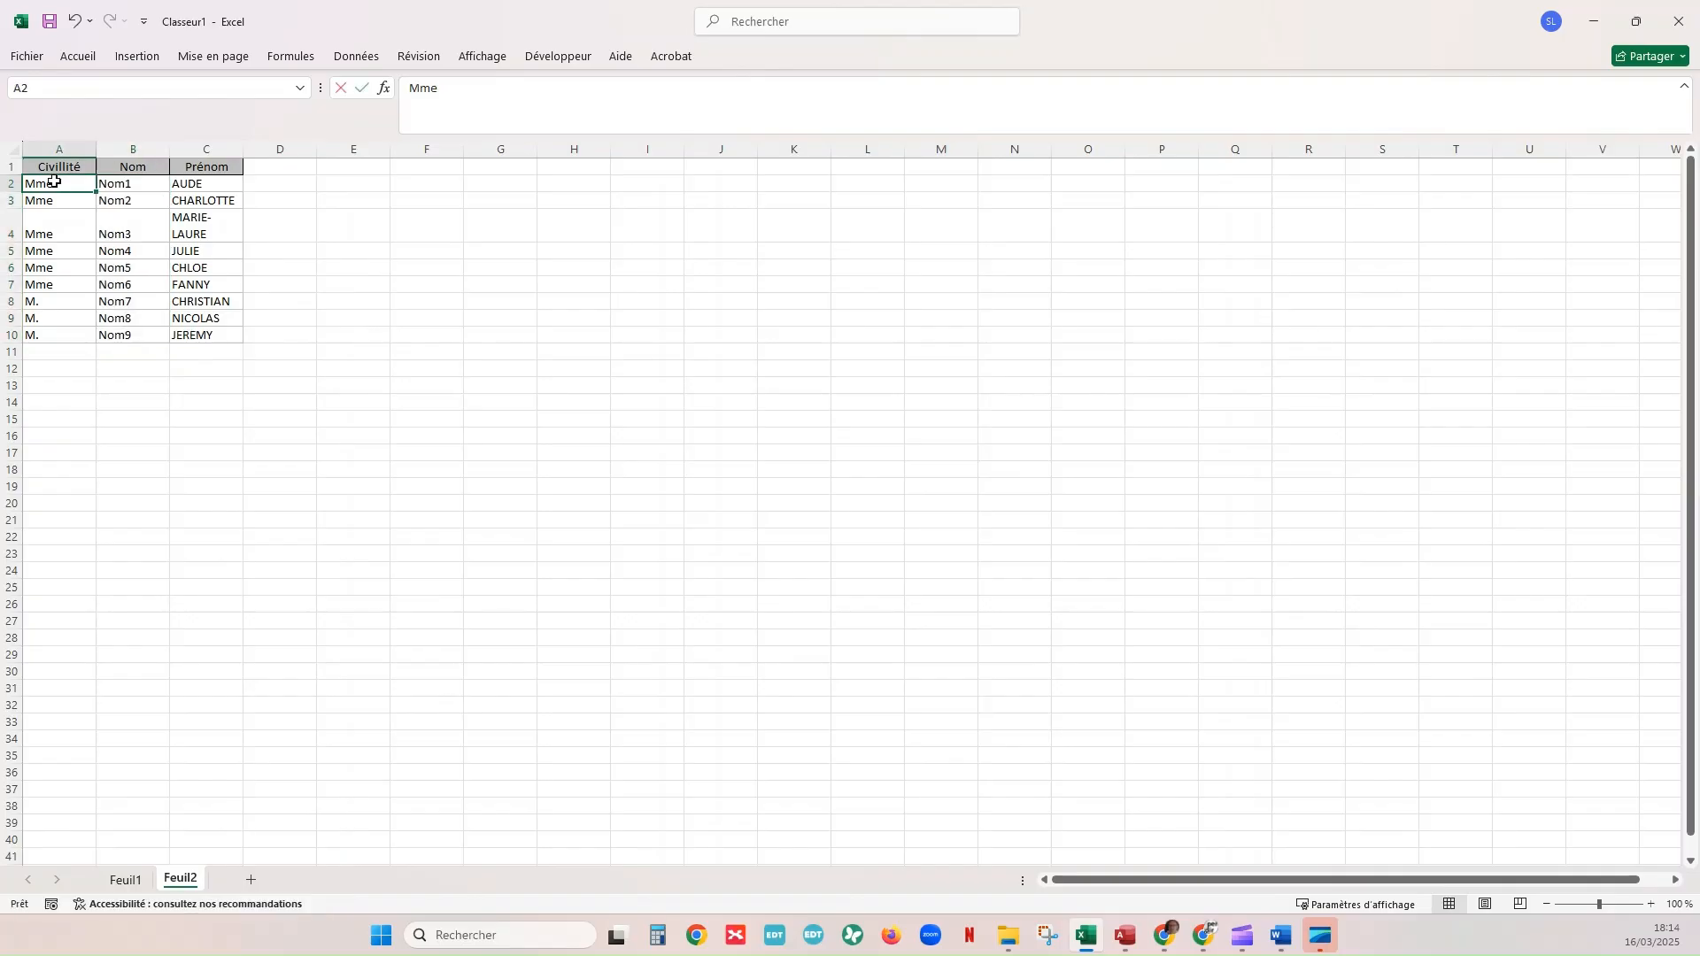
{"action": "left_click", "coordinate": [86, 229]}
{"action": "left_click_drag", "start_coordinate": [210, 338], "coordinate": [42, 189]}
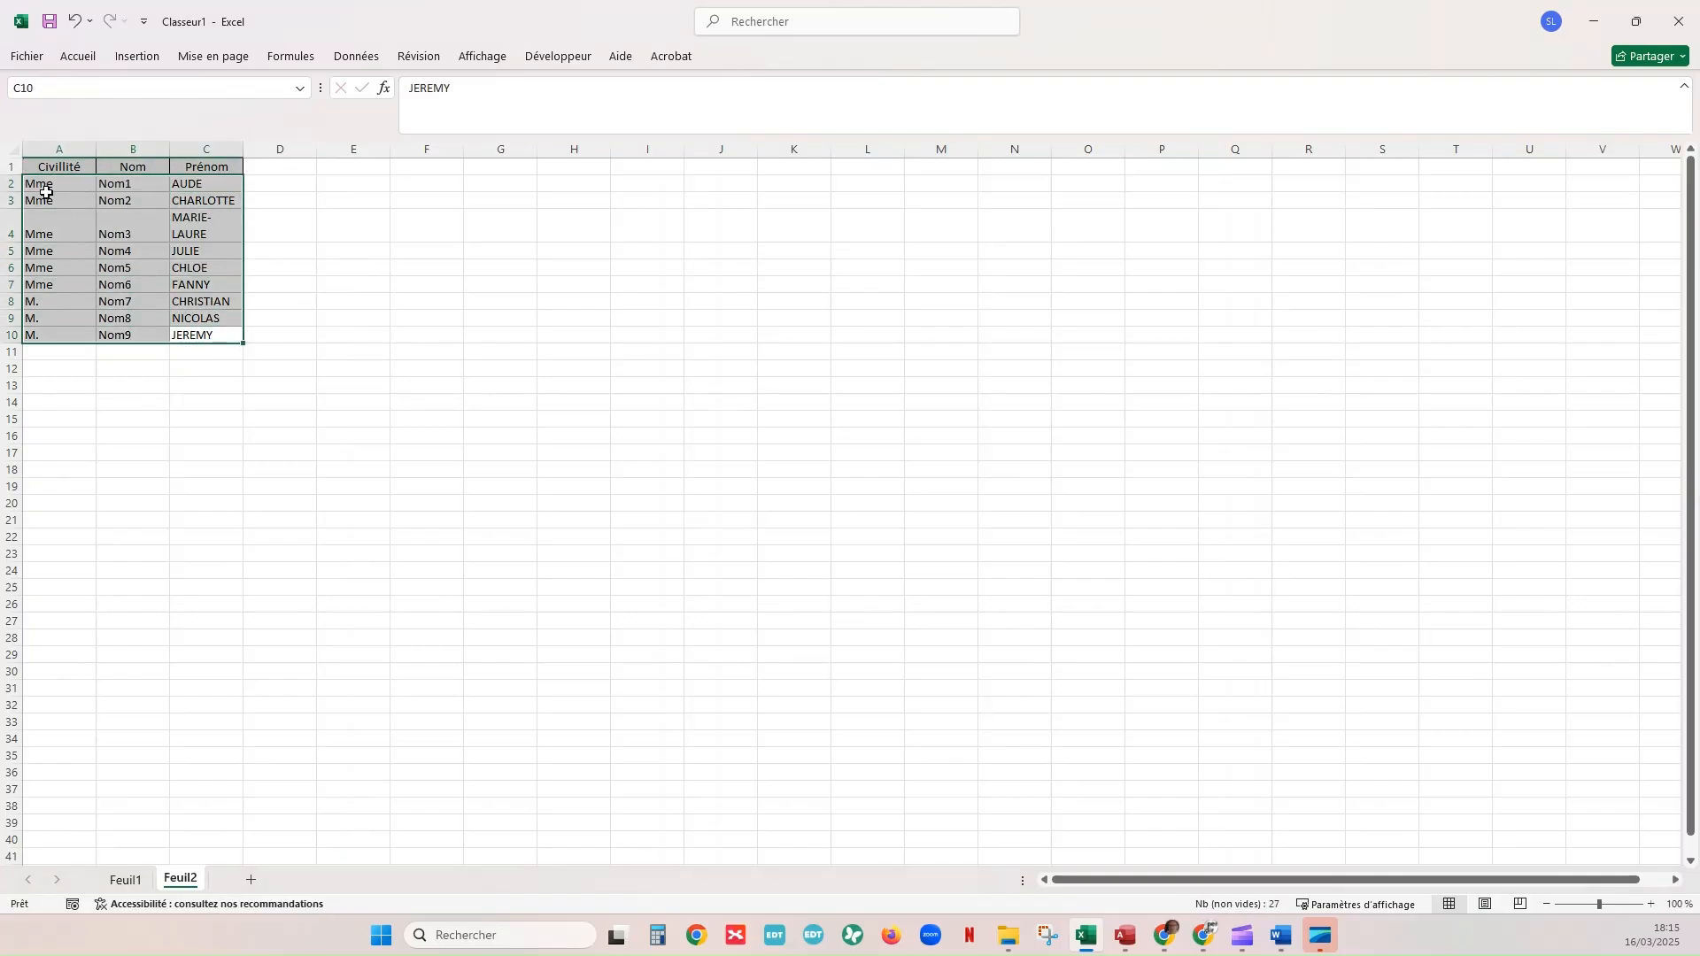
{"action": "right_click", "coordinate": [43, 189]}
{"action": "left_click", "coordinate": [102, 258]}
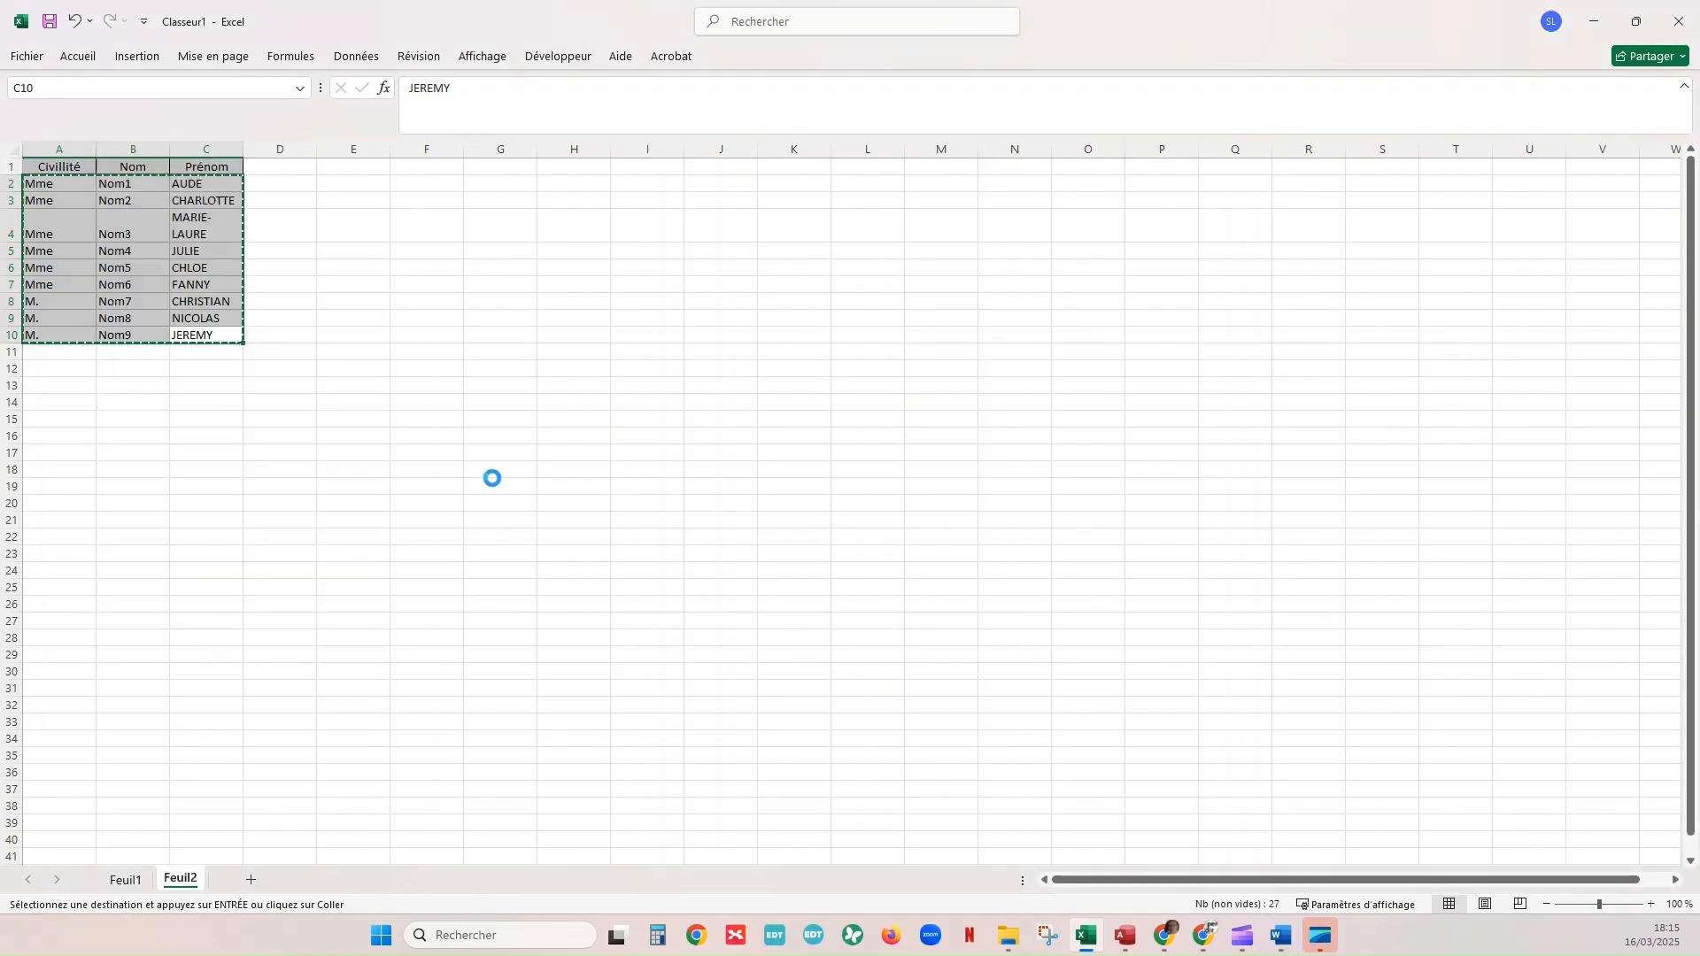
Switch back to the Organisation Oraux database in Access and paste the copied rows into the examiner table
{"action": "left_click", "coordinate": [1138, 938]}
{"action": "left_click", "coordinate": [1176, 890]}
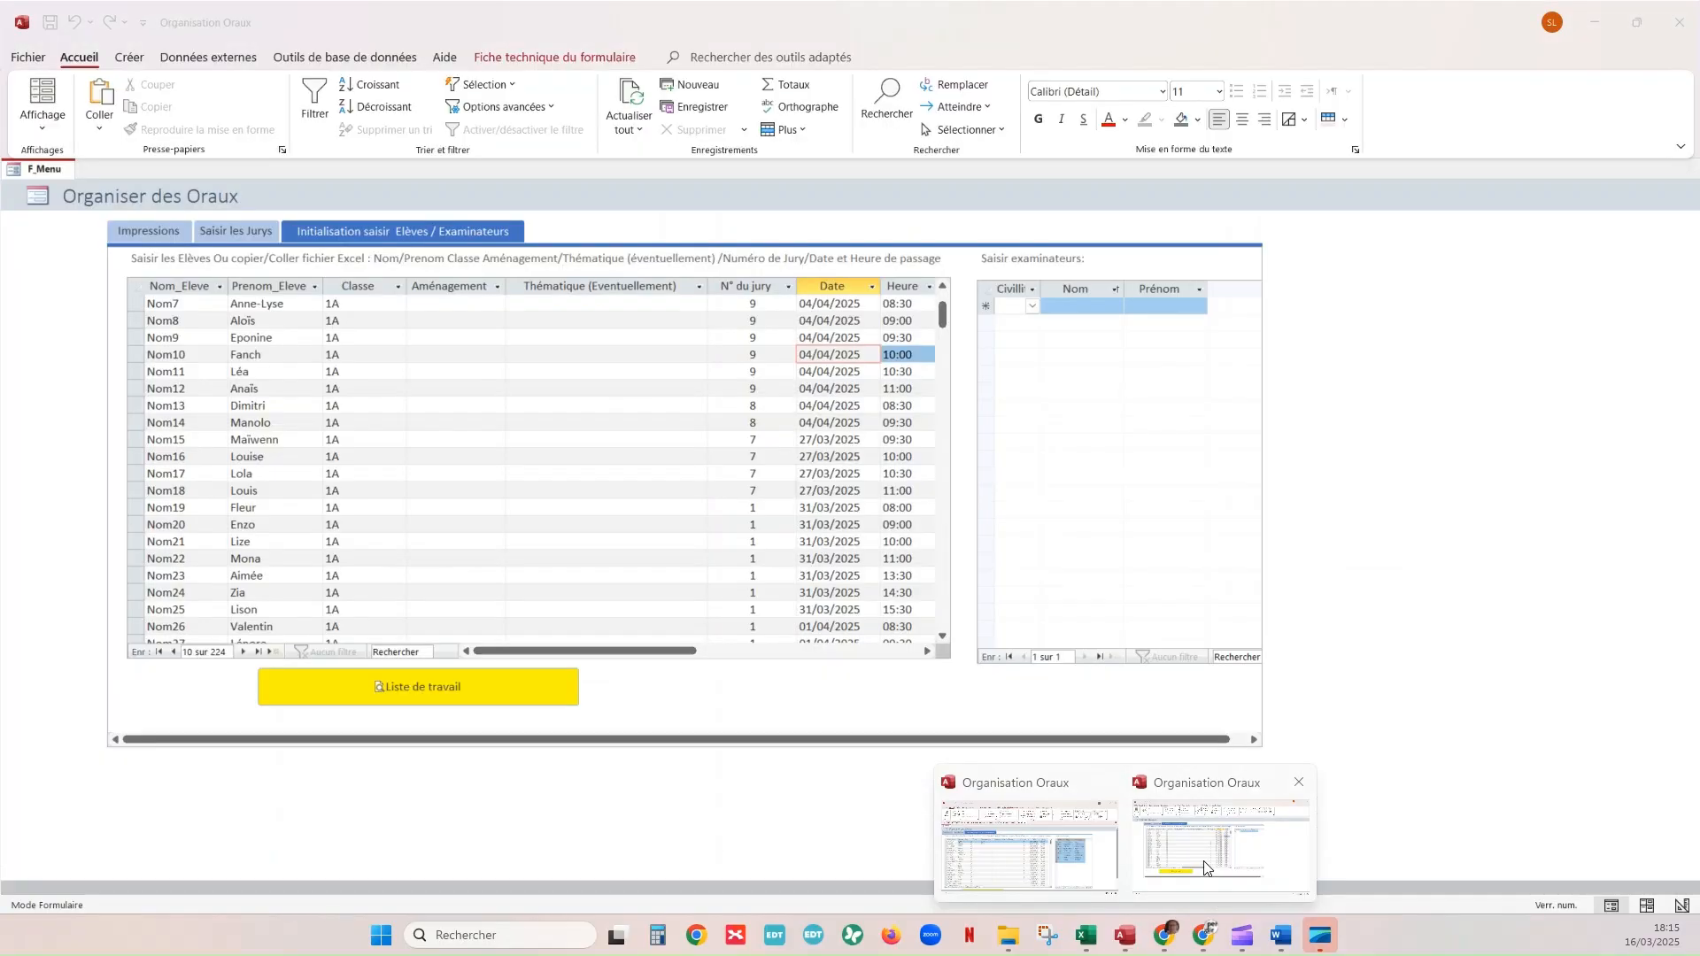
{"action": "left_click", "coordinate": [982, 290]}
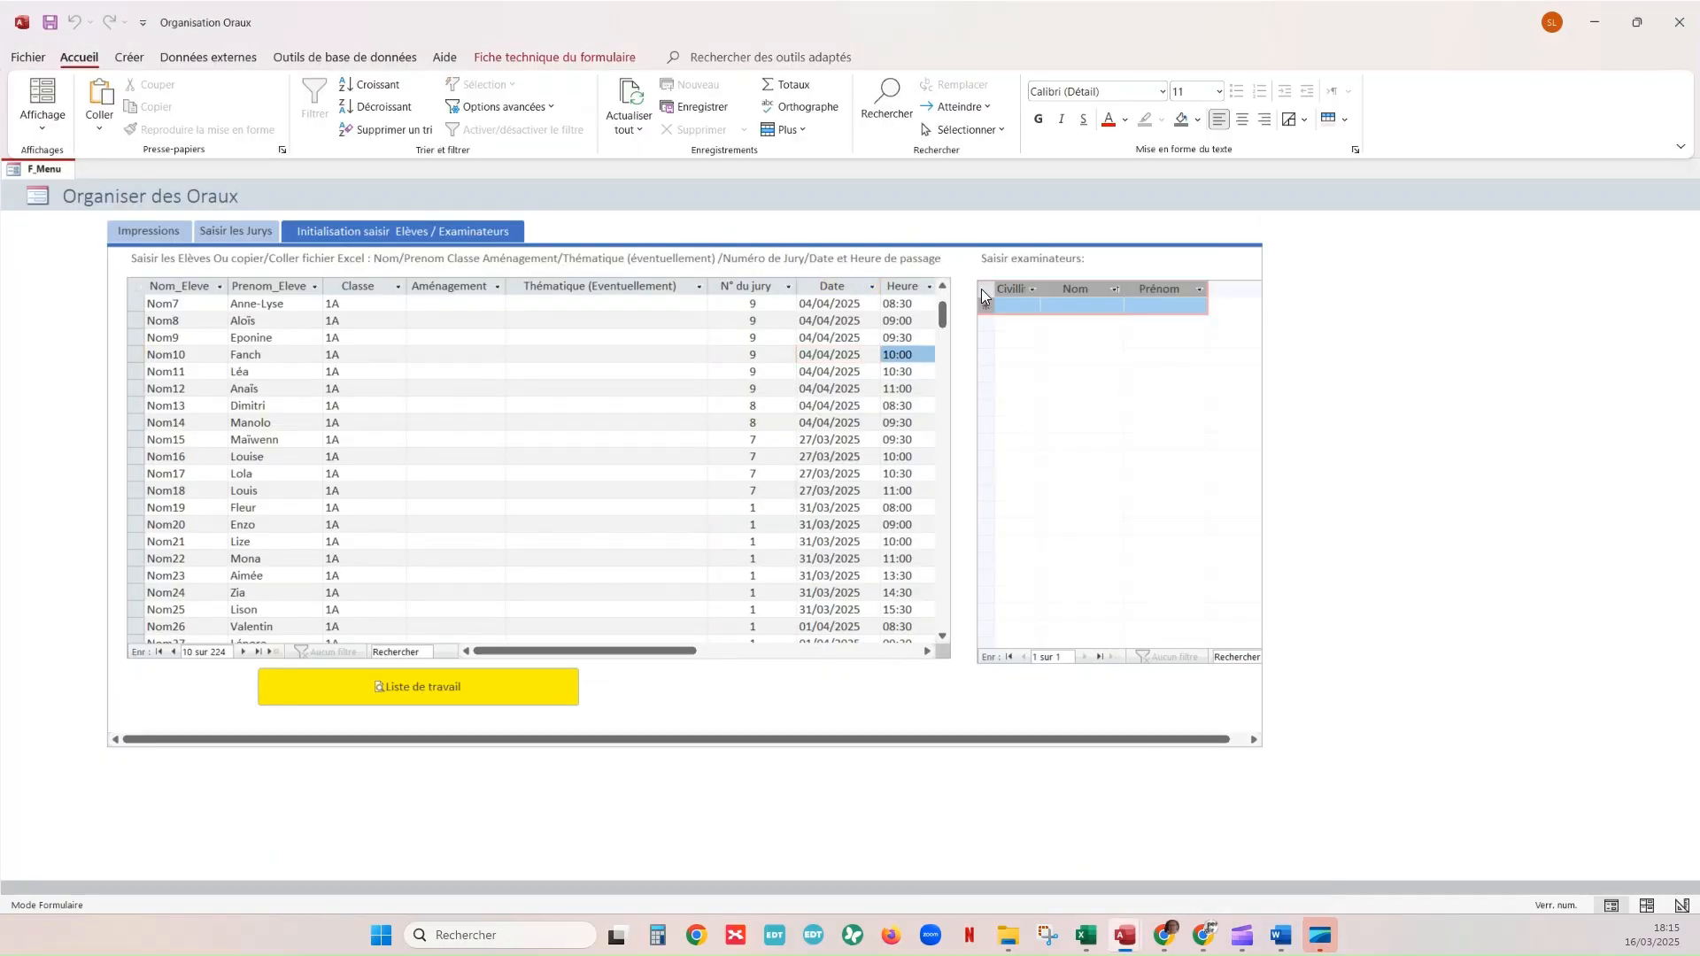
{"action": "key", "text": "ctrl+v"}
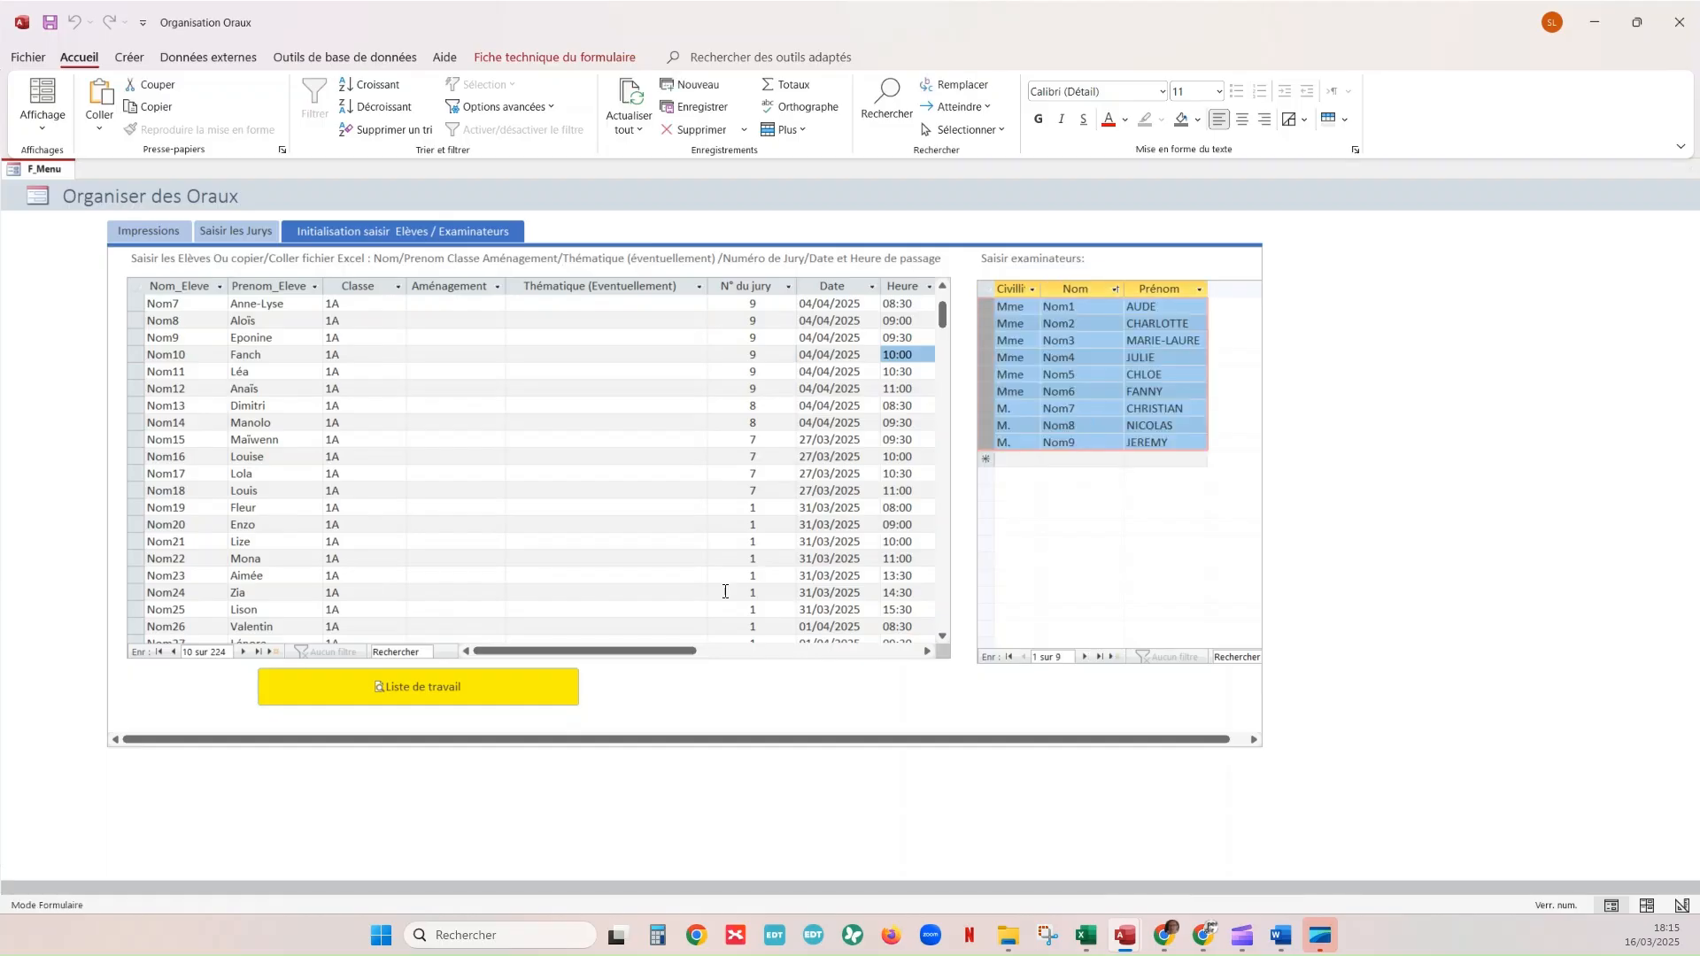
Add jury number 1 to the jury composition table and refresh the distribution checks by jury and by examiner
{"action": "left_click", "coordinate": [255, 233]}
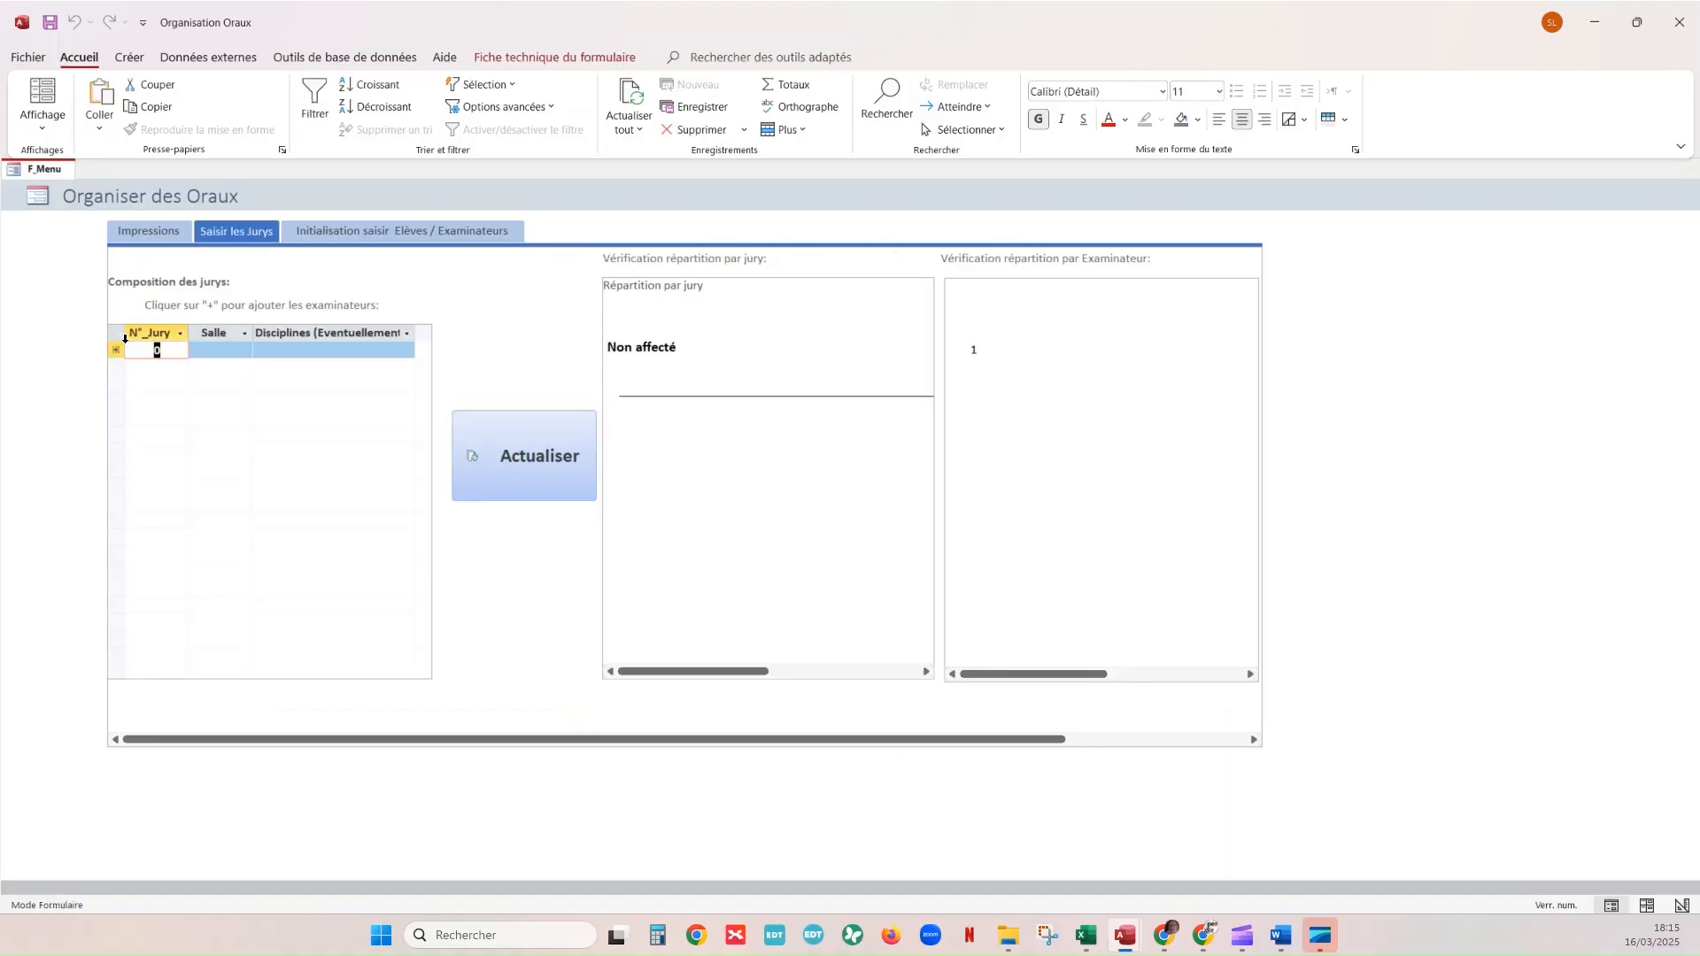
{"action": "left_click", "coordinate": [505, 459]}
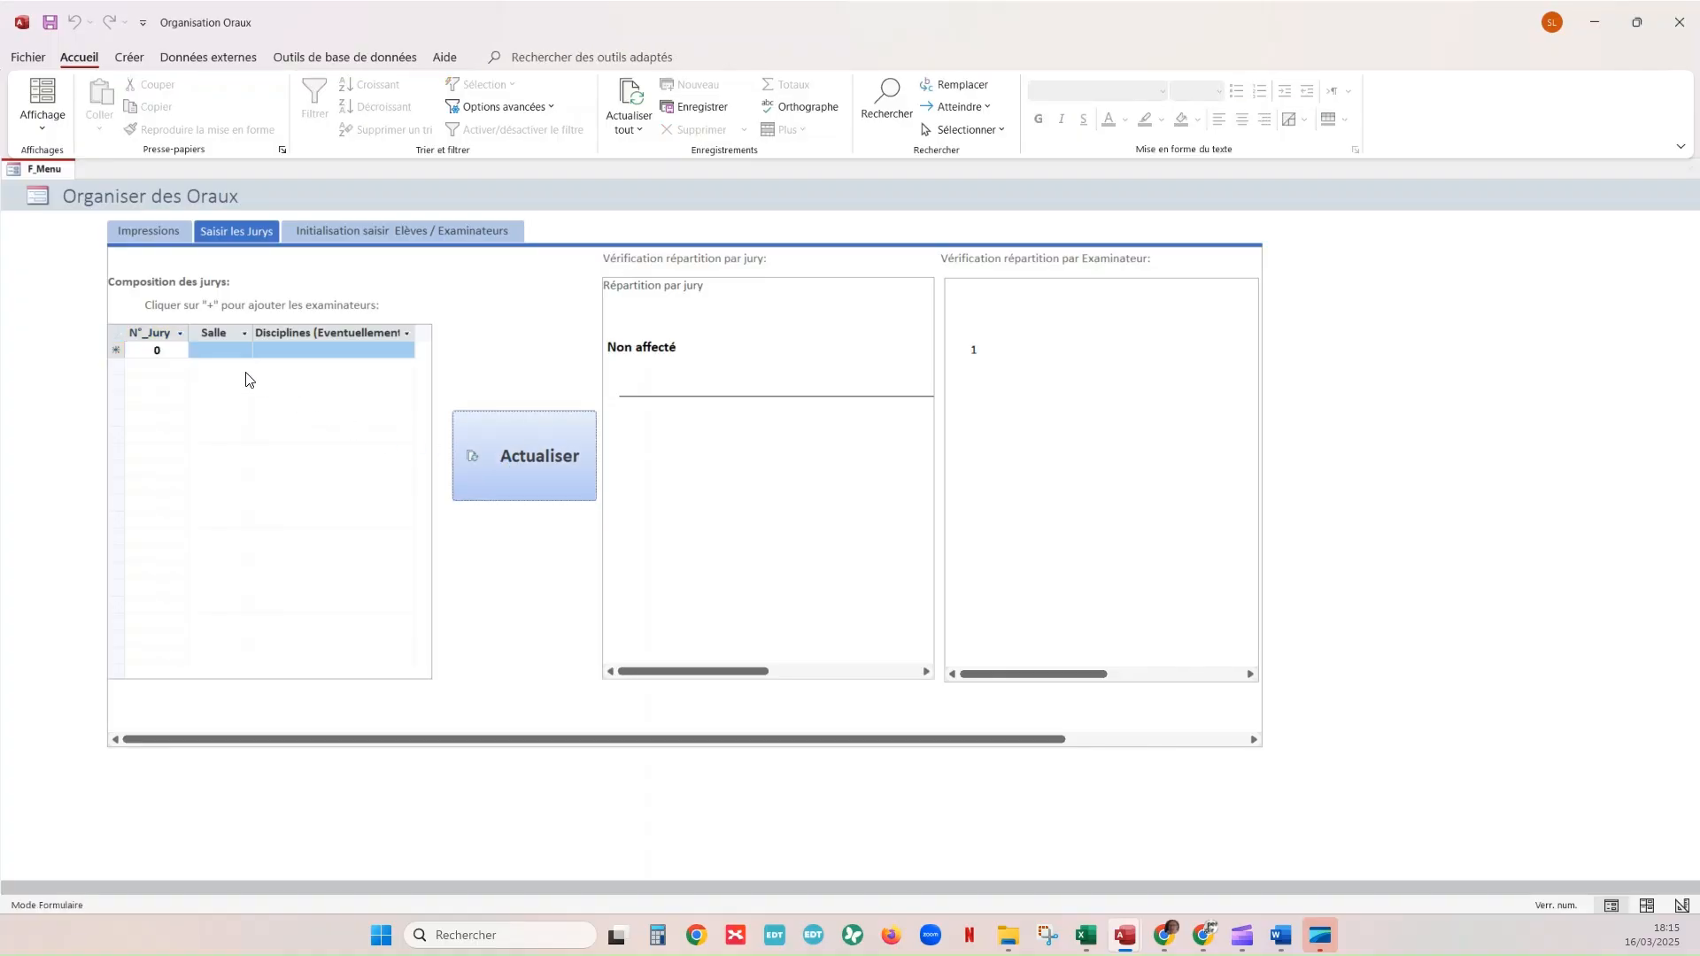
{"action": "left_click", "coordinate": [181, 354]}
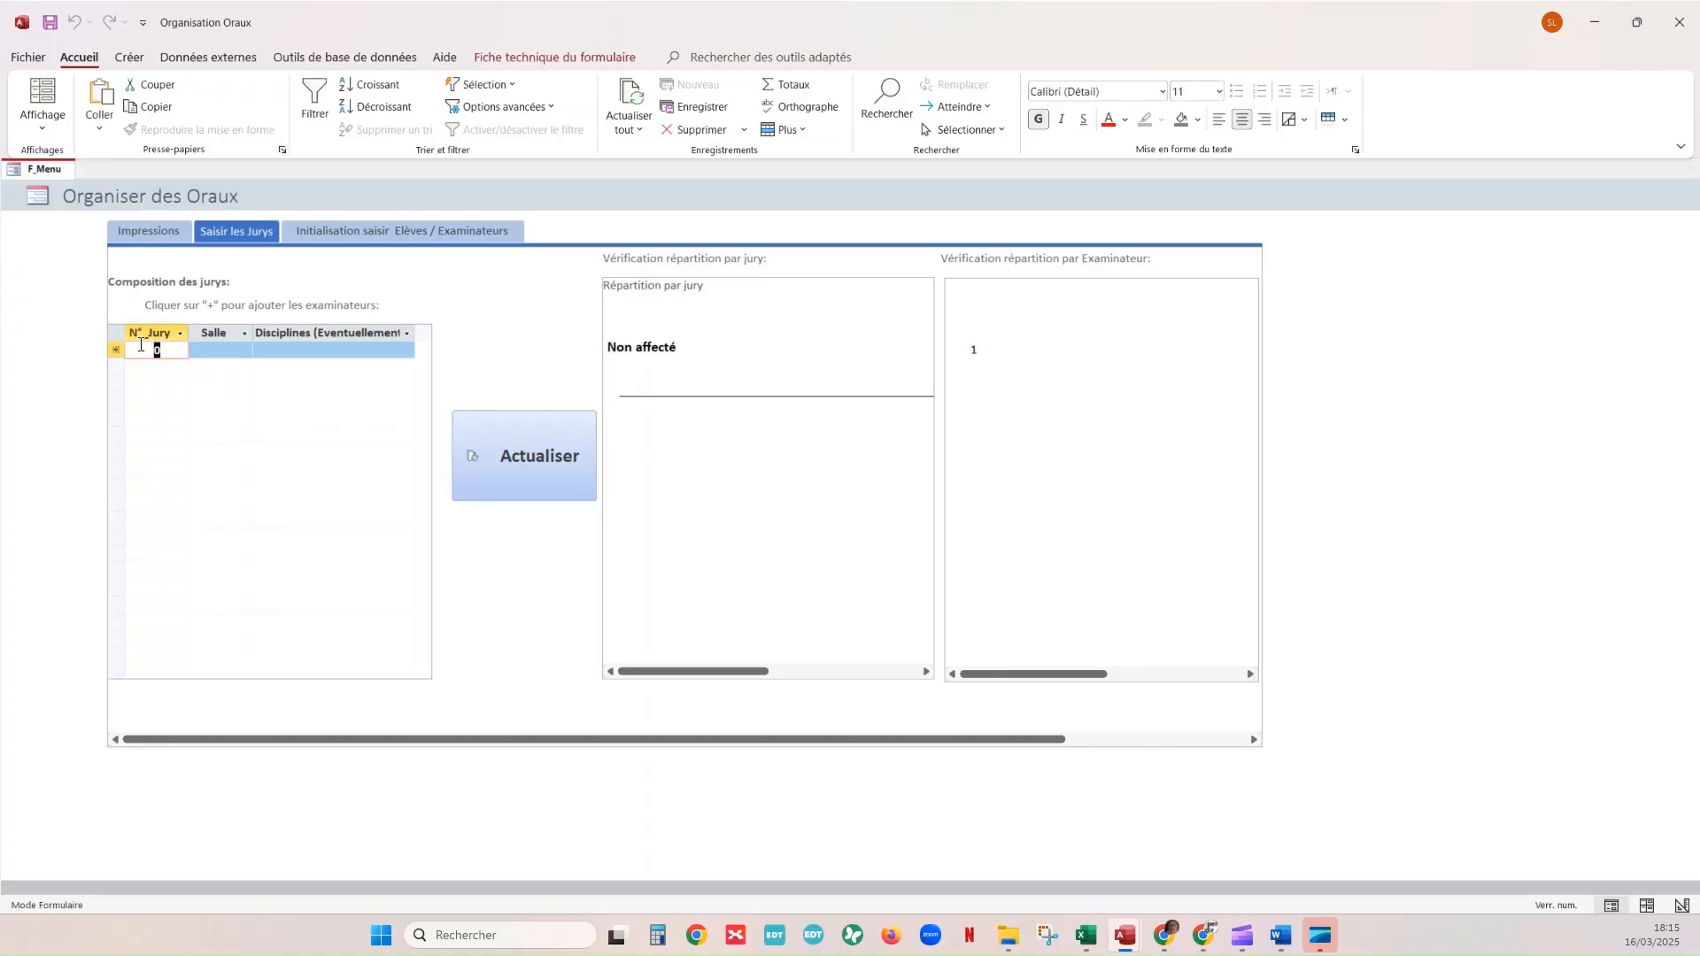
{"action": "type", "text": "1"}
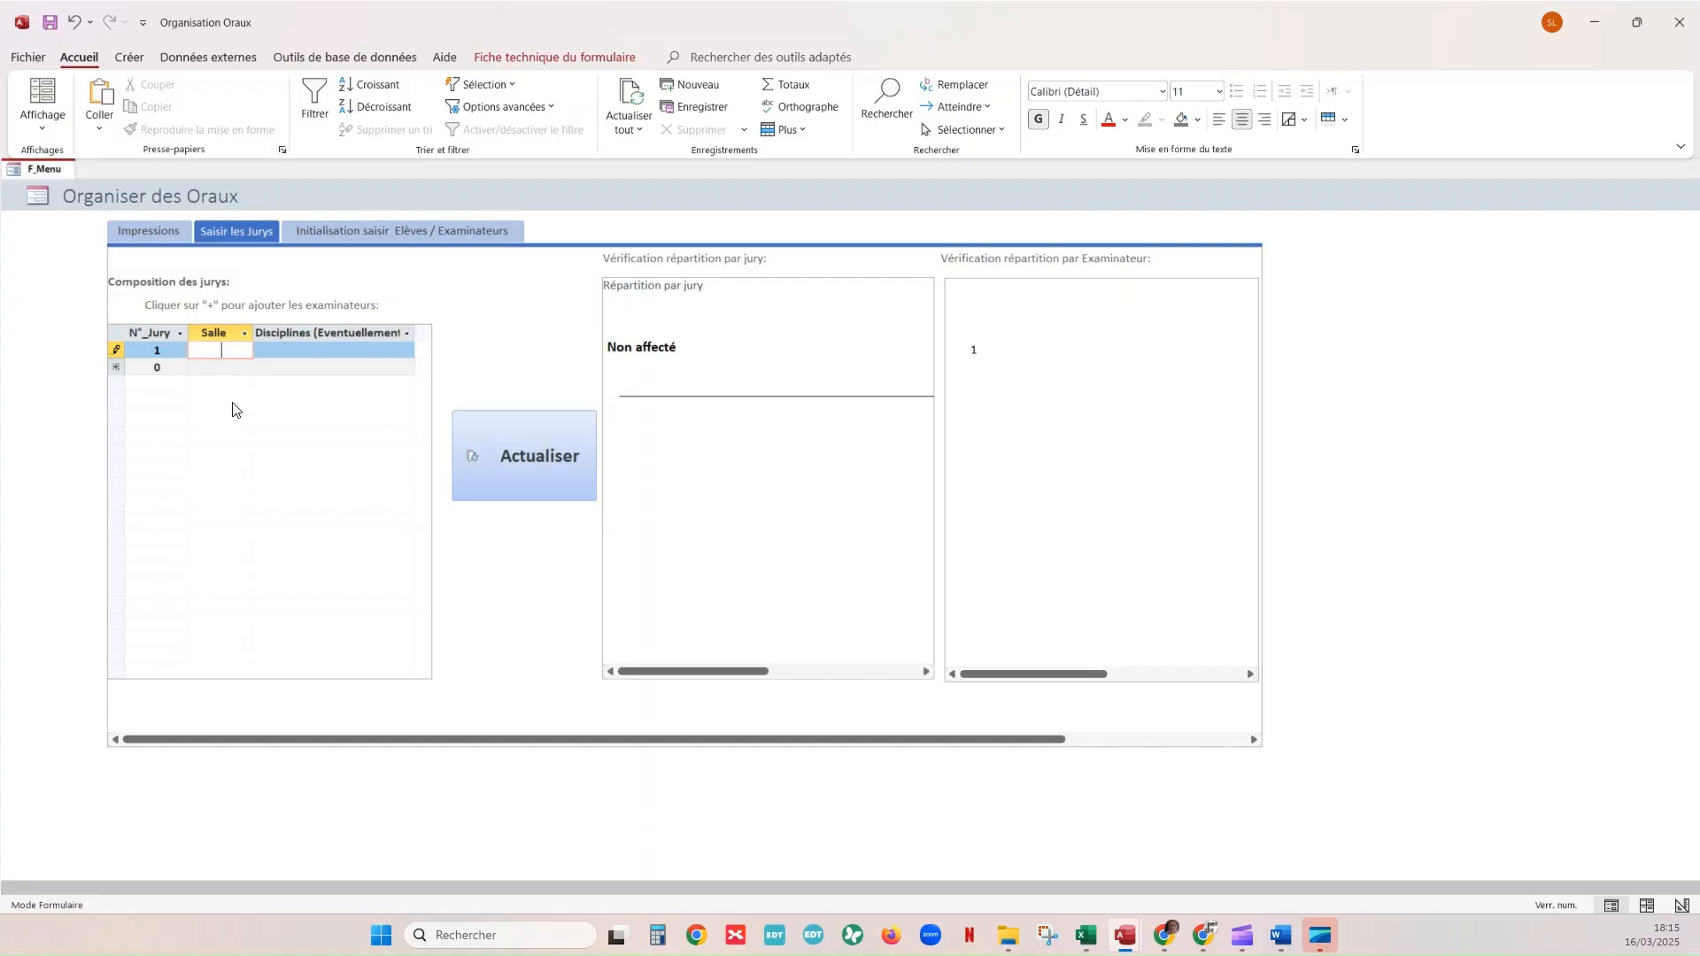
{"action": "left_click", "coordinate": [487, 457]}
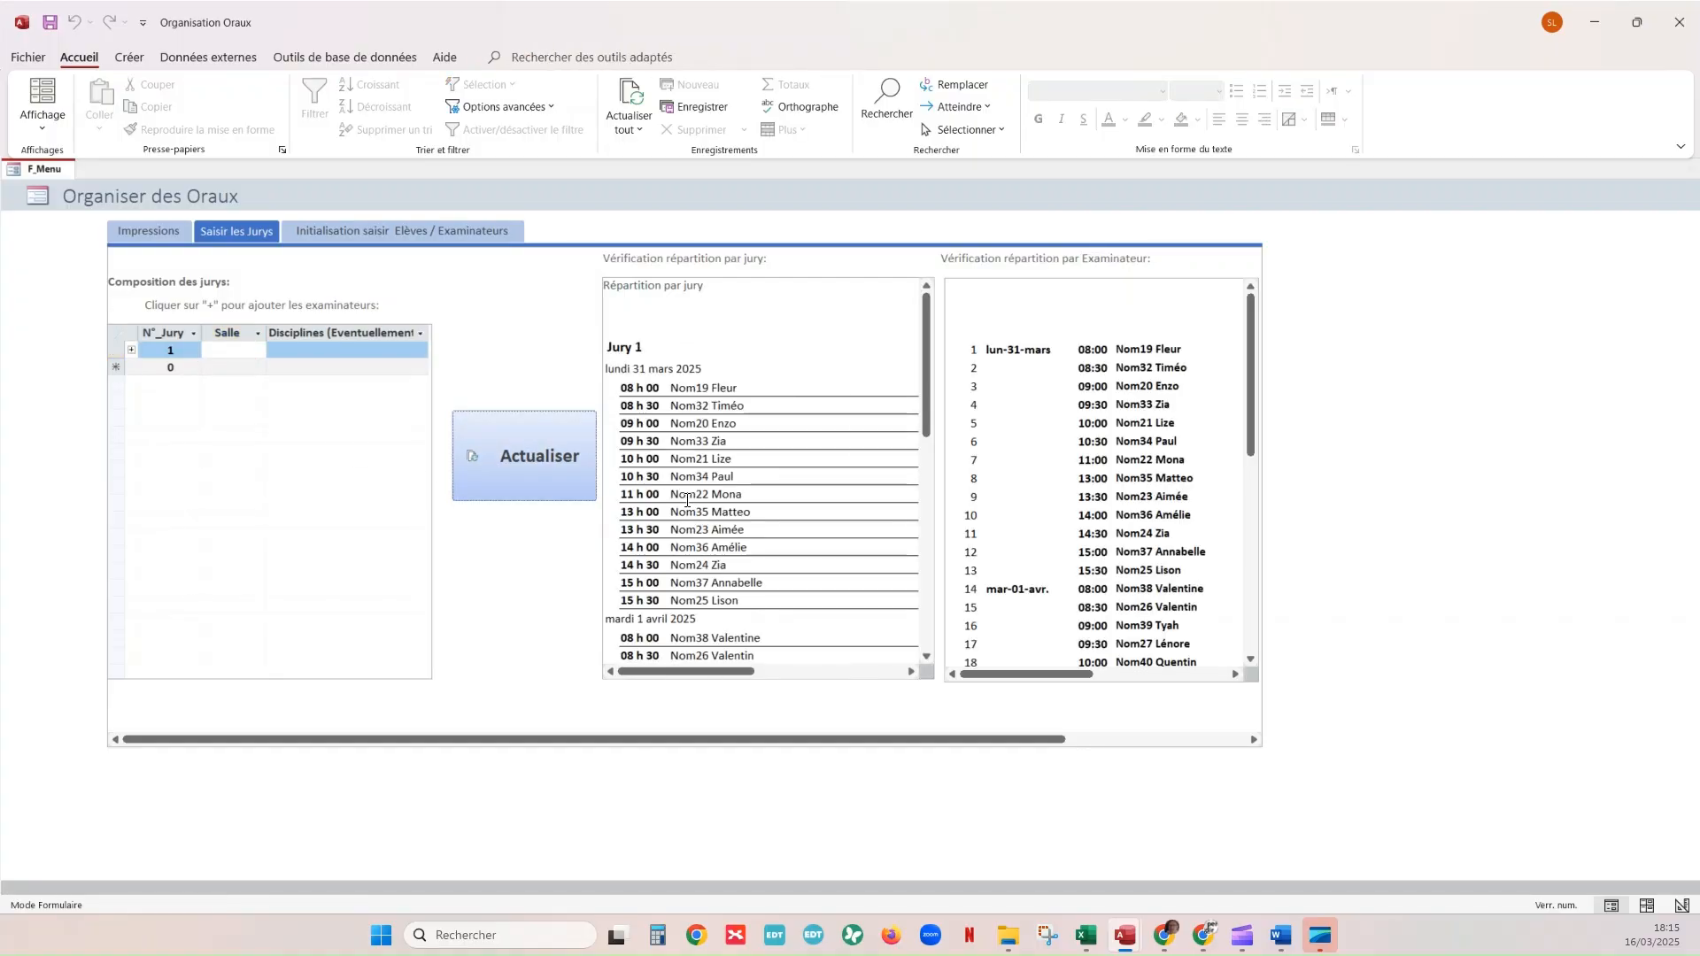
{"action": "scroll", "coordinate": [928, 366], "scroll_direction": "down", "scroll_amount": 5}
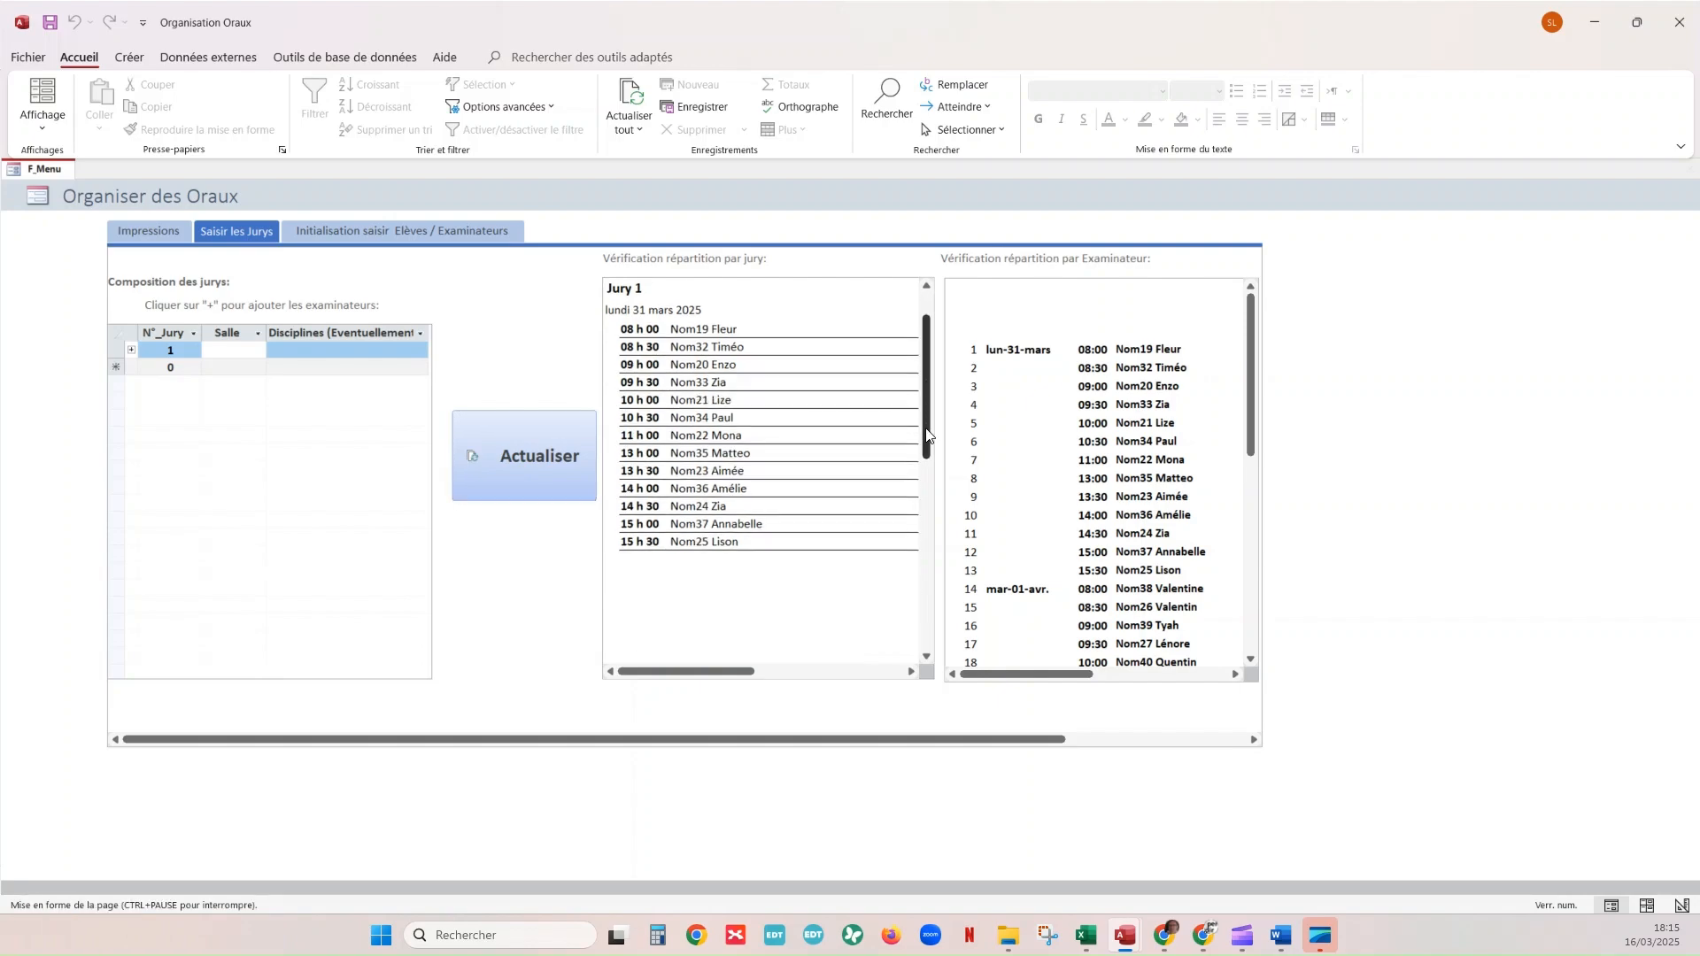
{"action": "left_click_drag", "start_coordinate": [921, 364], "coordinate": [925, 317]}
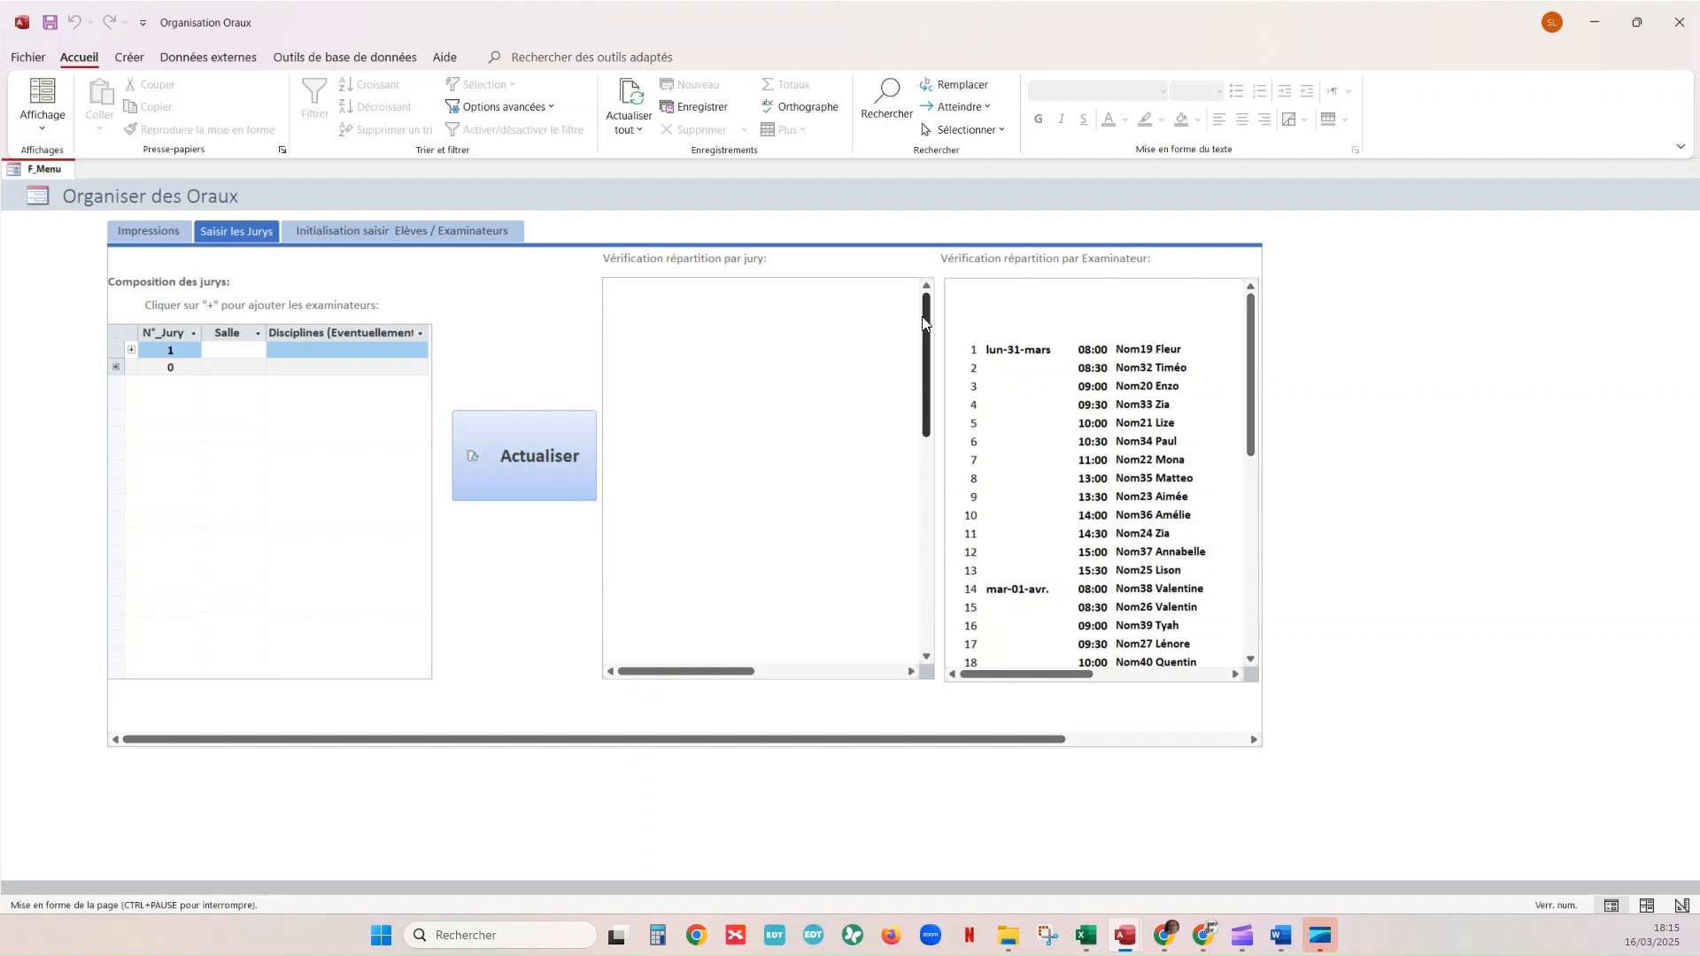
Give jury 1 room 203 with the first two examiners in the list, and refresh the distribution checks
{"action": "left_click", "coordinate": [222, 351]}
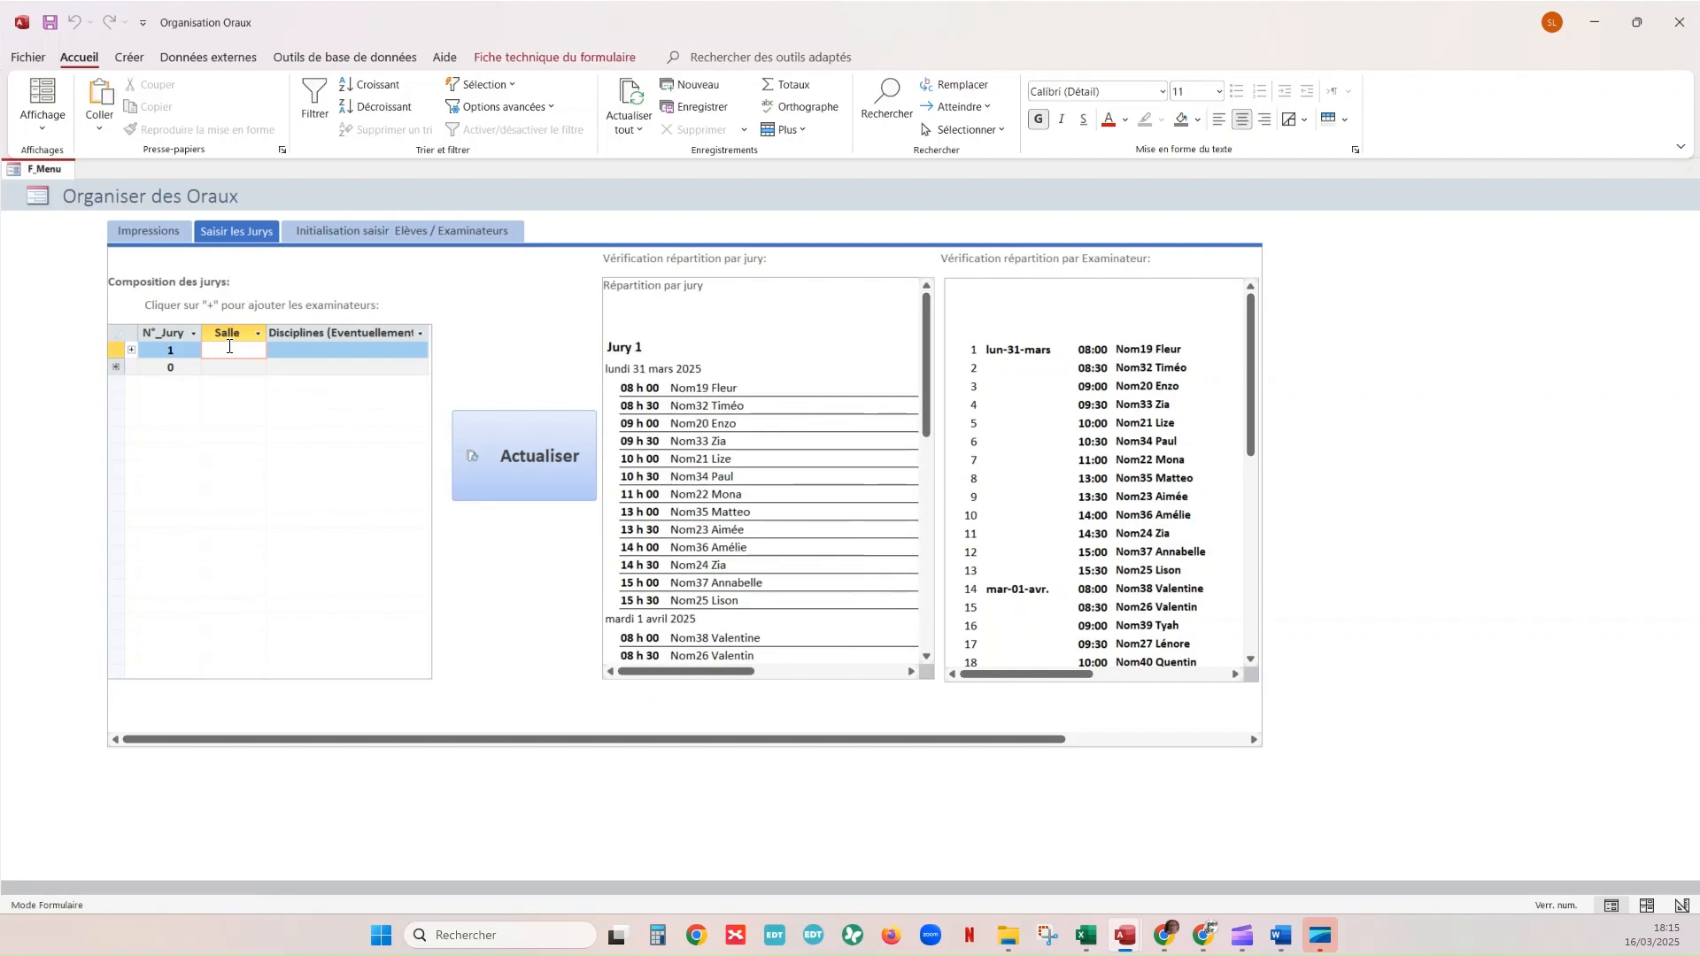
{"action": "type", "text": "103"}
{"action": "left_click", "coordinate": [131, 351]}
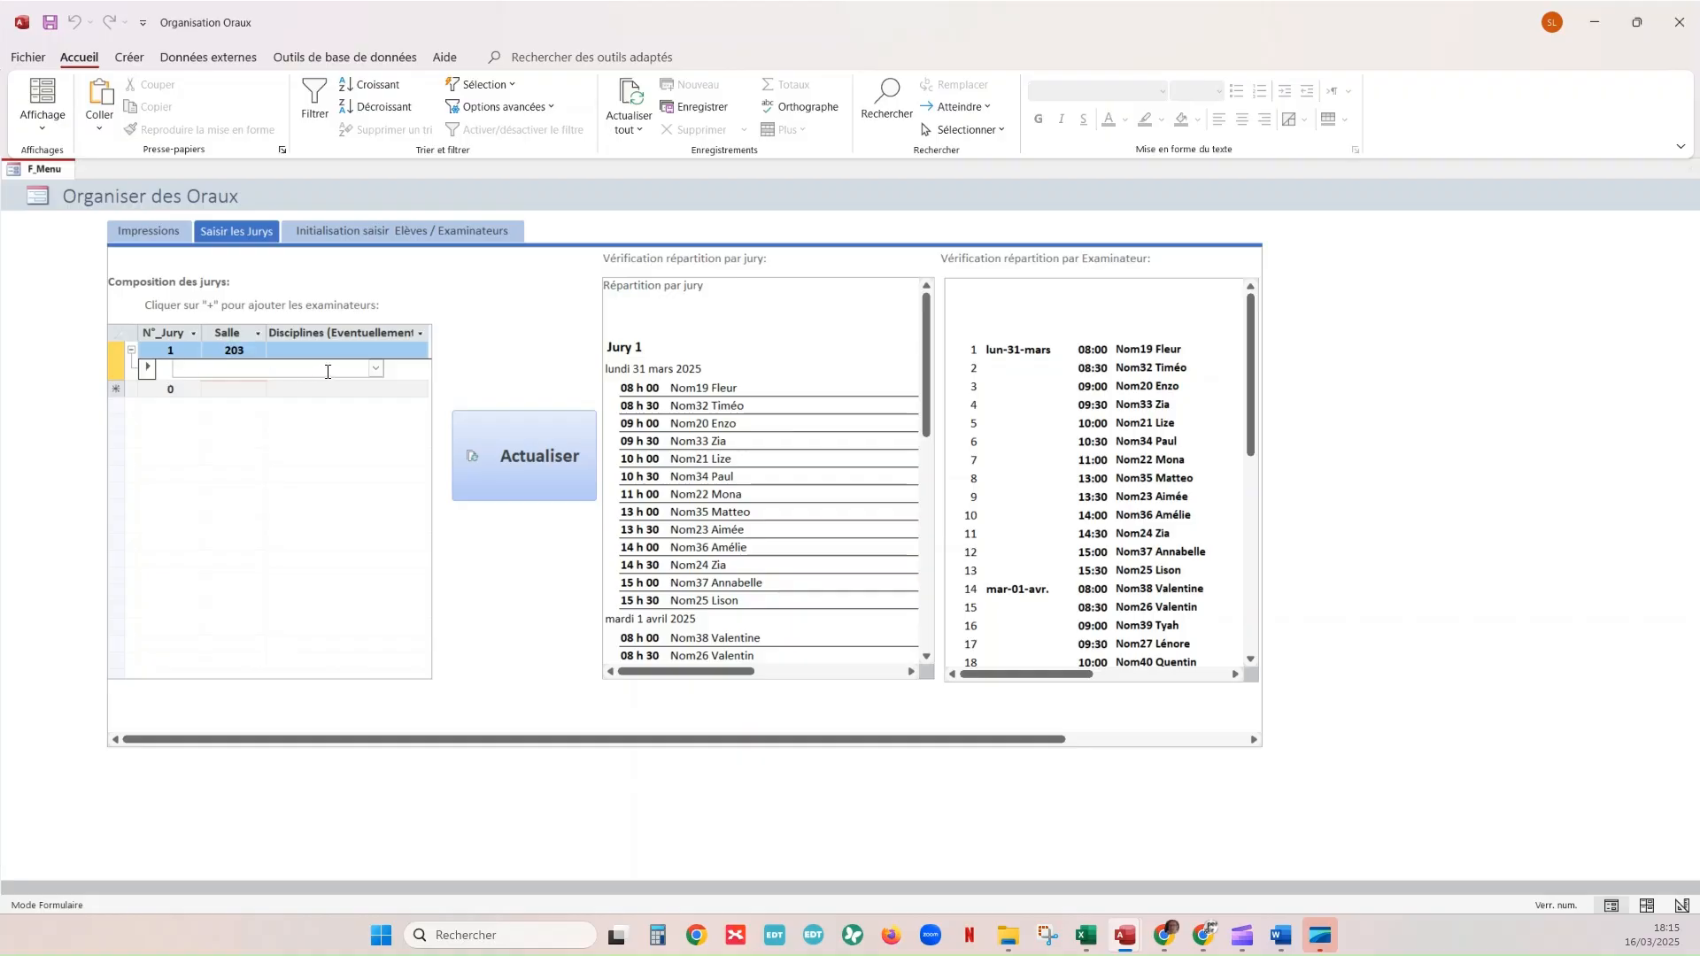
{"action": "left_click", "coordinate": [376, 368]}
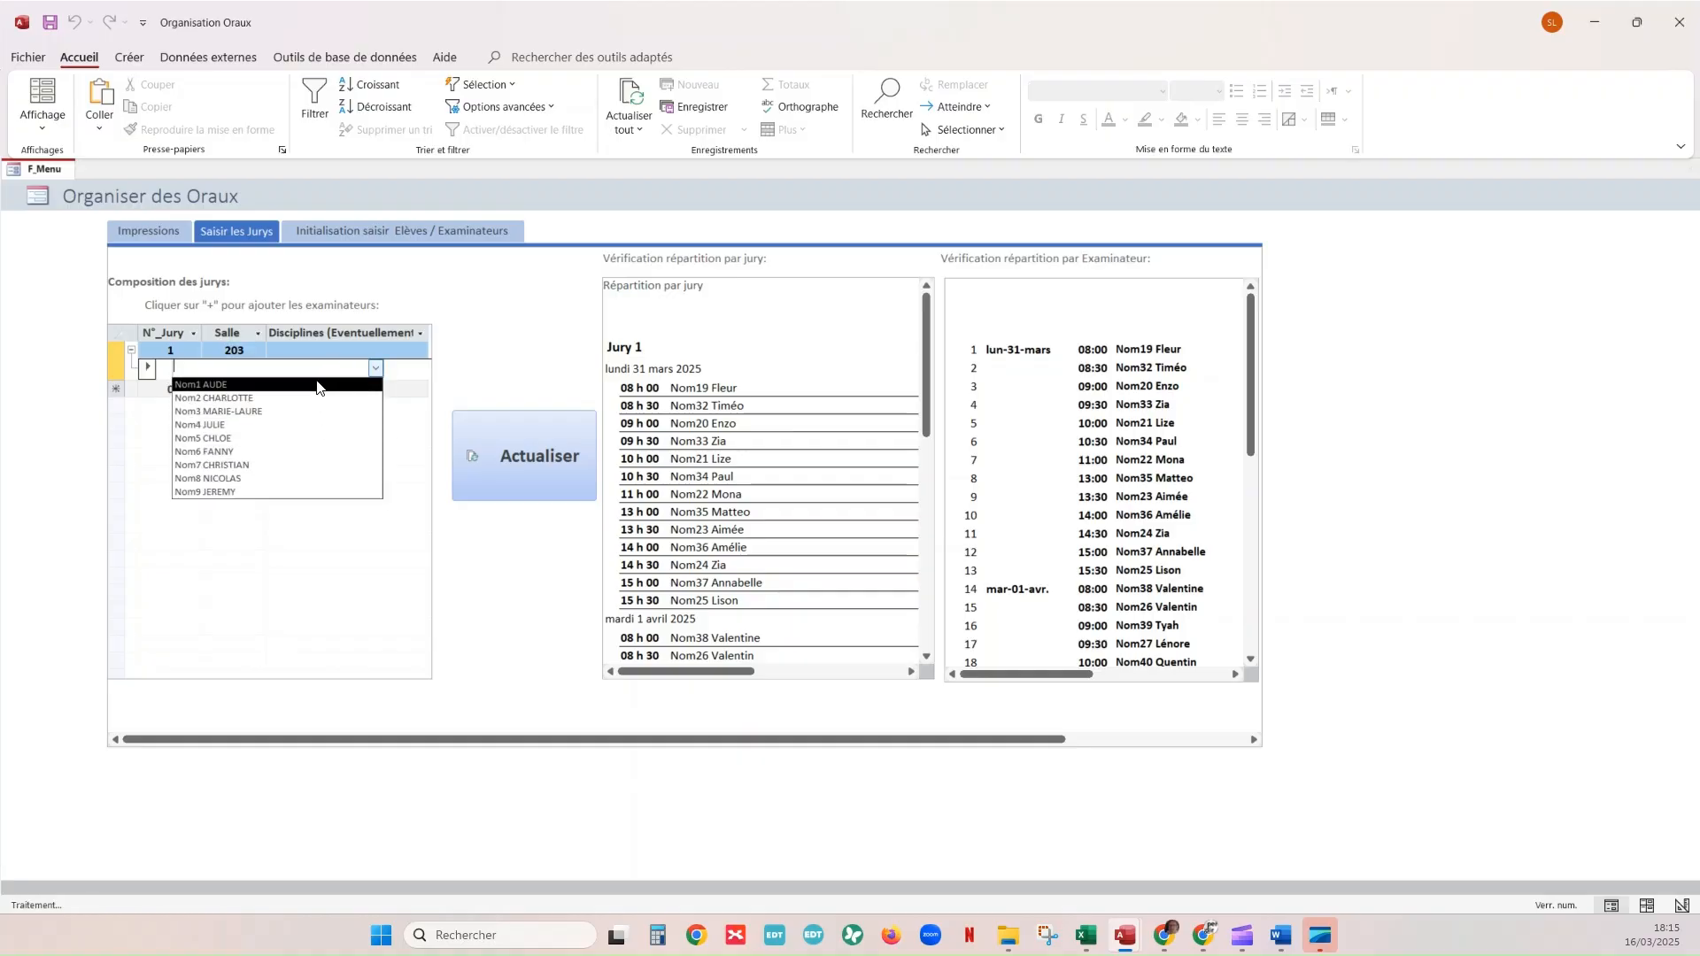
{"action": "left_click", "coordinate": [213, 385]}
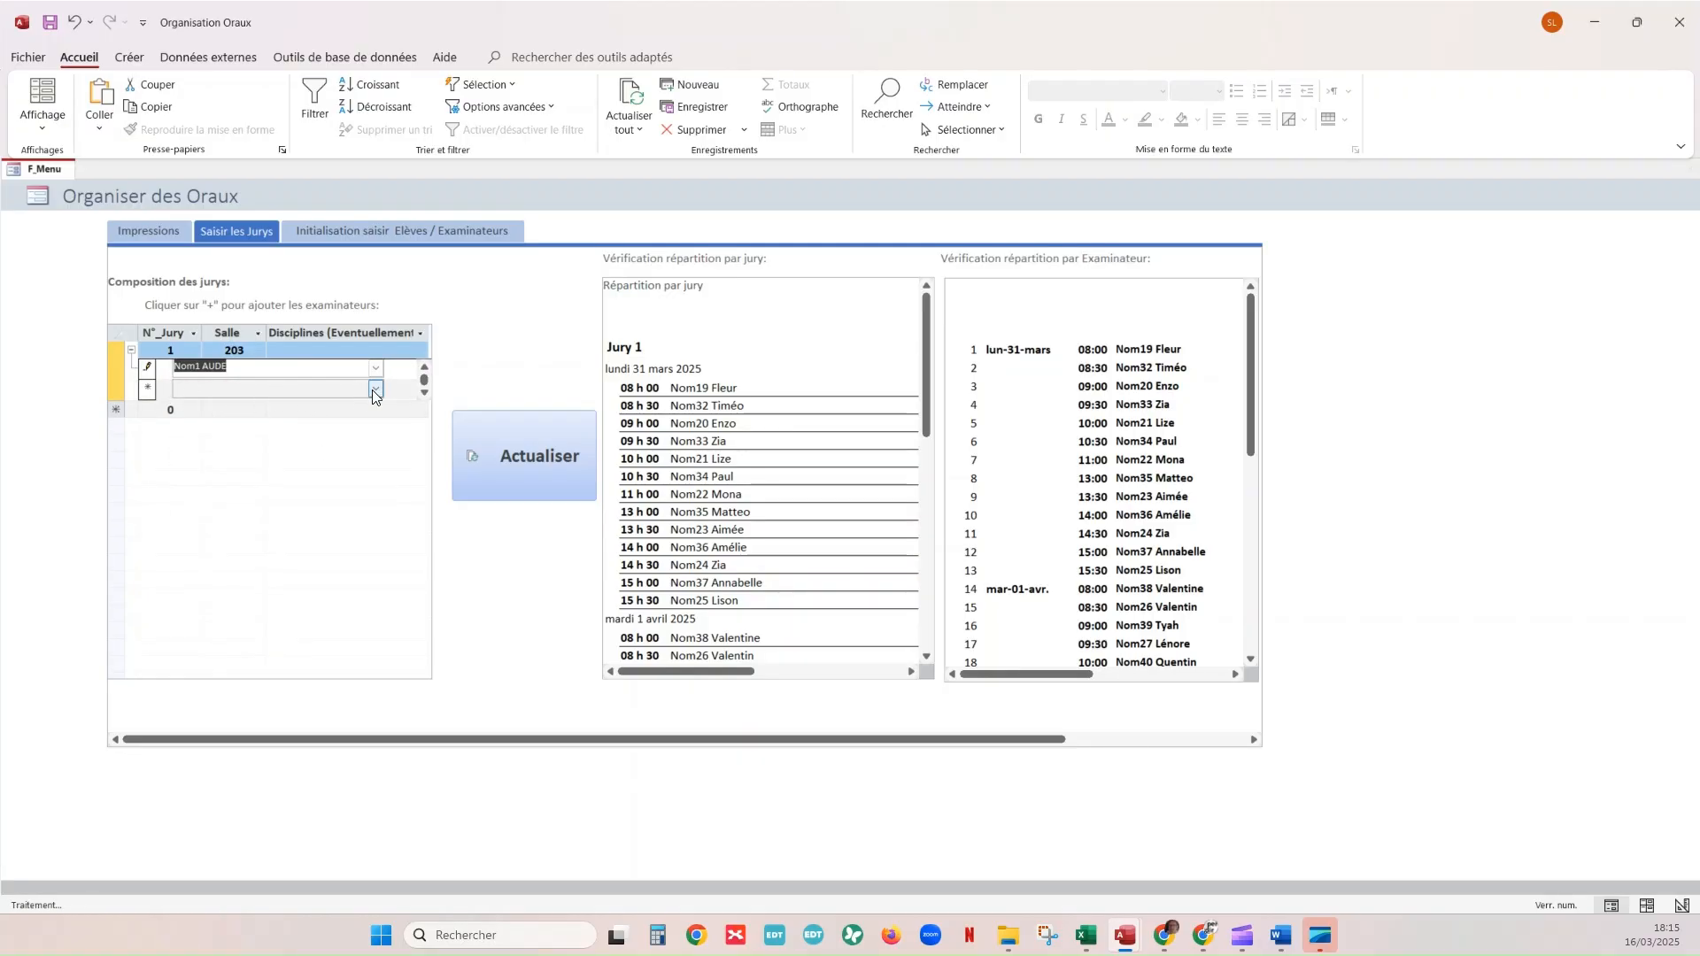
{"action": "left_click", "coordinate": [376, 389]}
{"action": "left_click", "coordinate": [323, 423]}
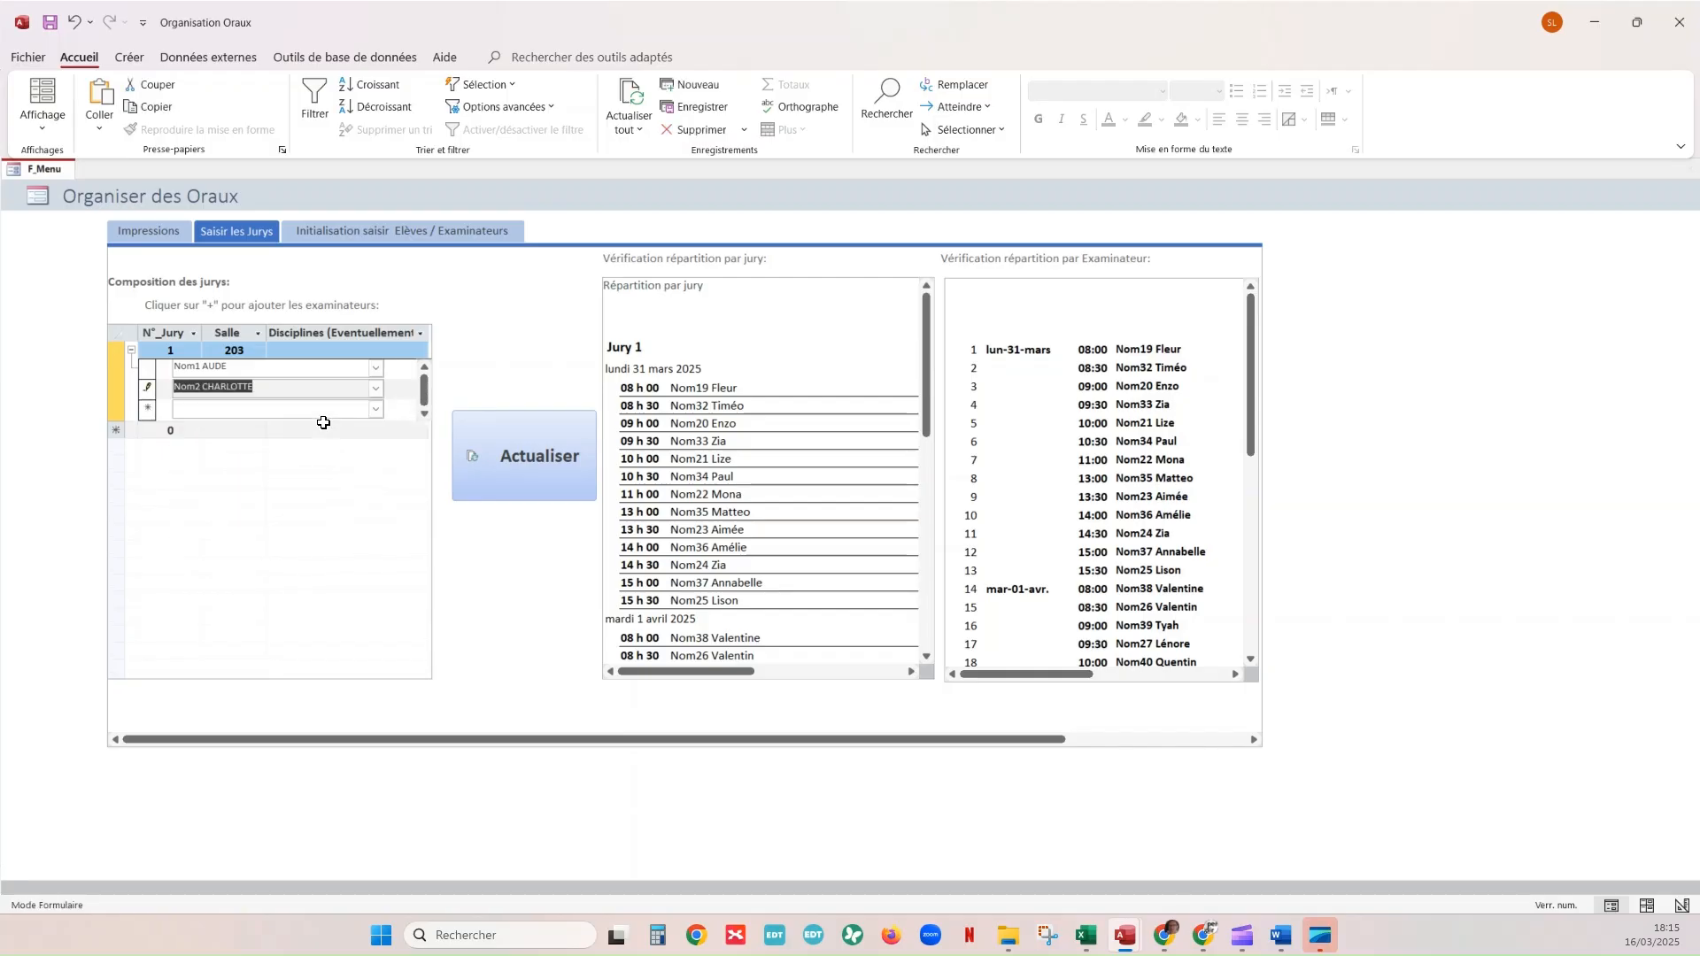
{"action": "left_click", "coordinate": [558, 464]}
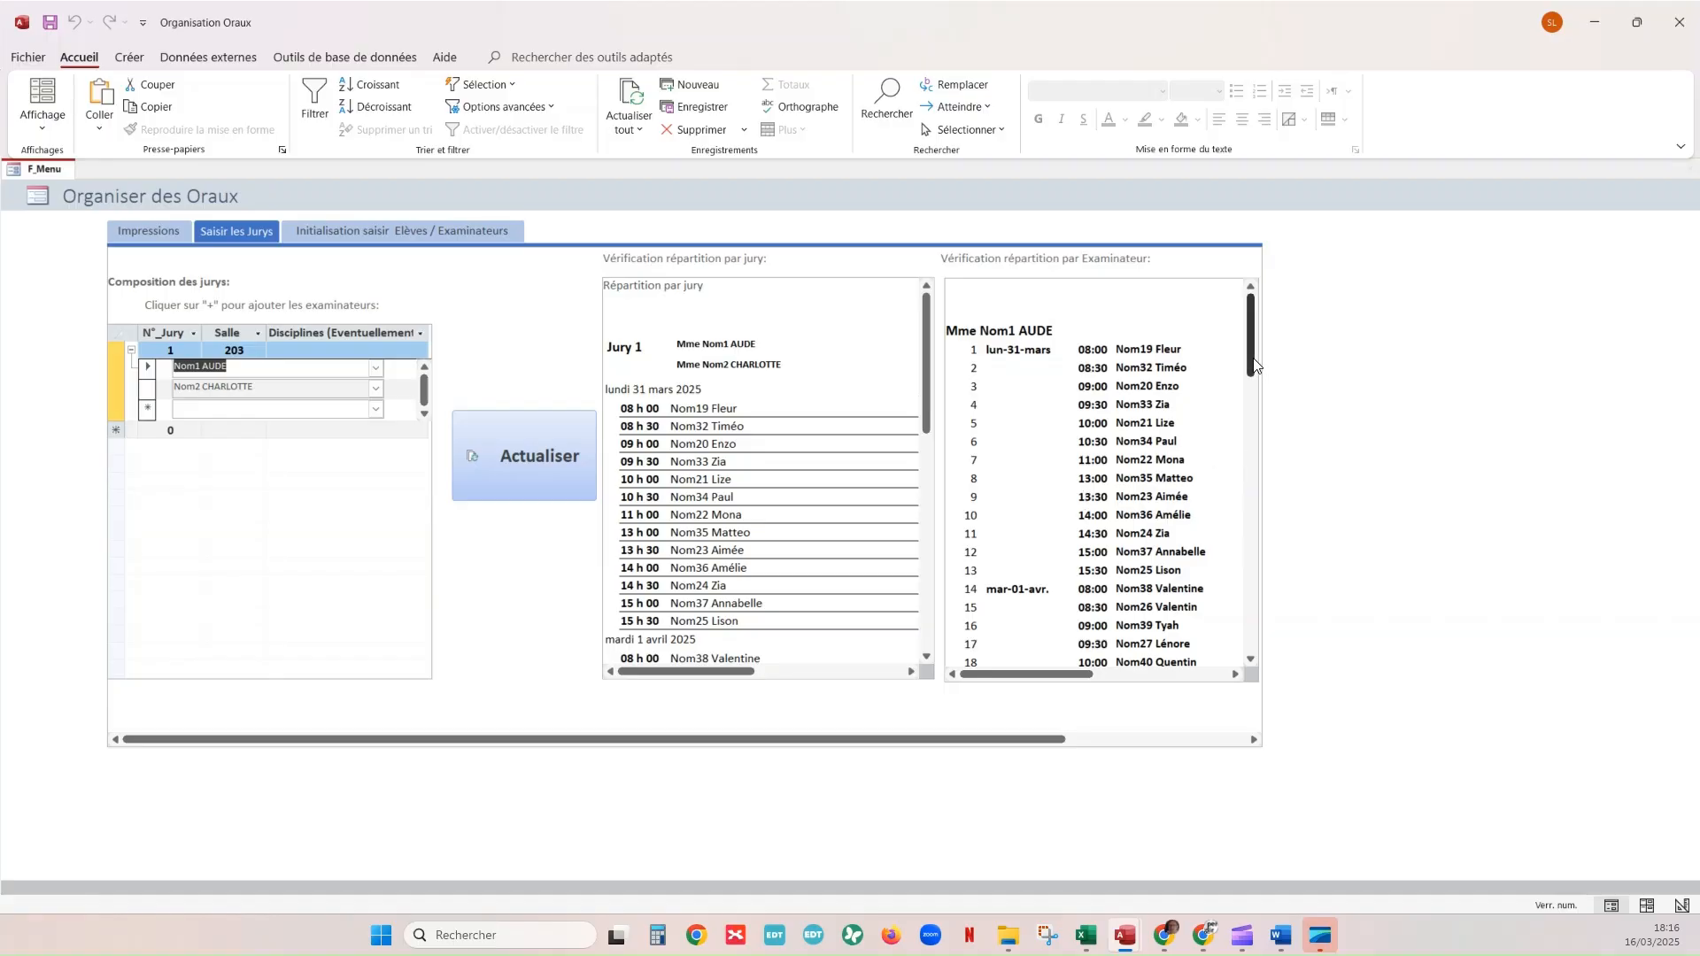
{"action": "left_click_drag", "start_coordinate": [1255, 365], "coordinate": [1236, 489]}
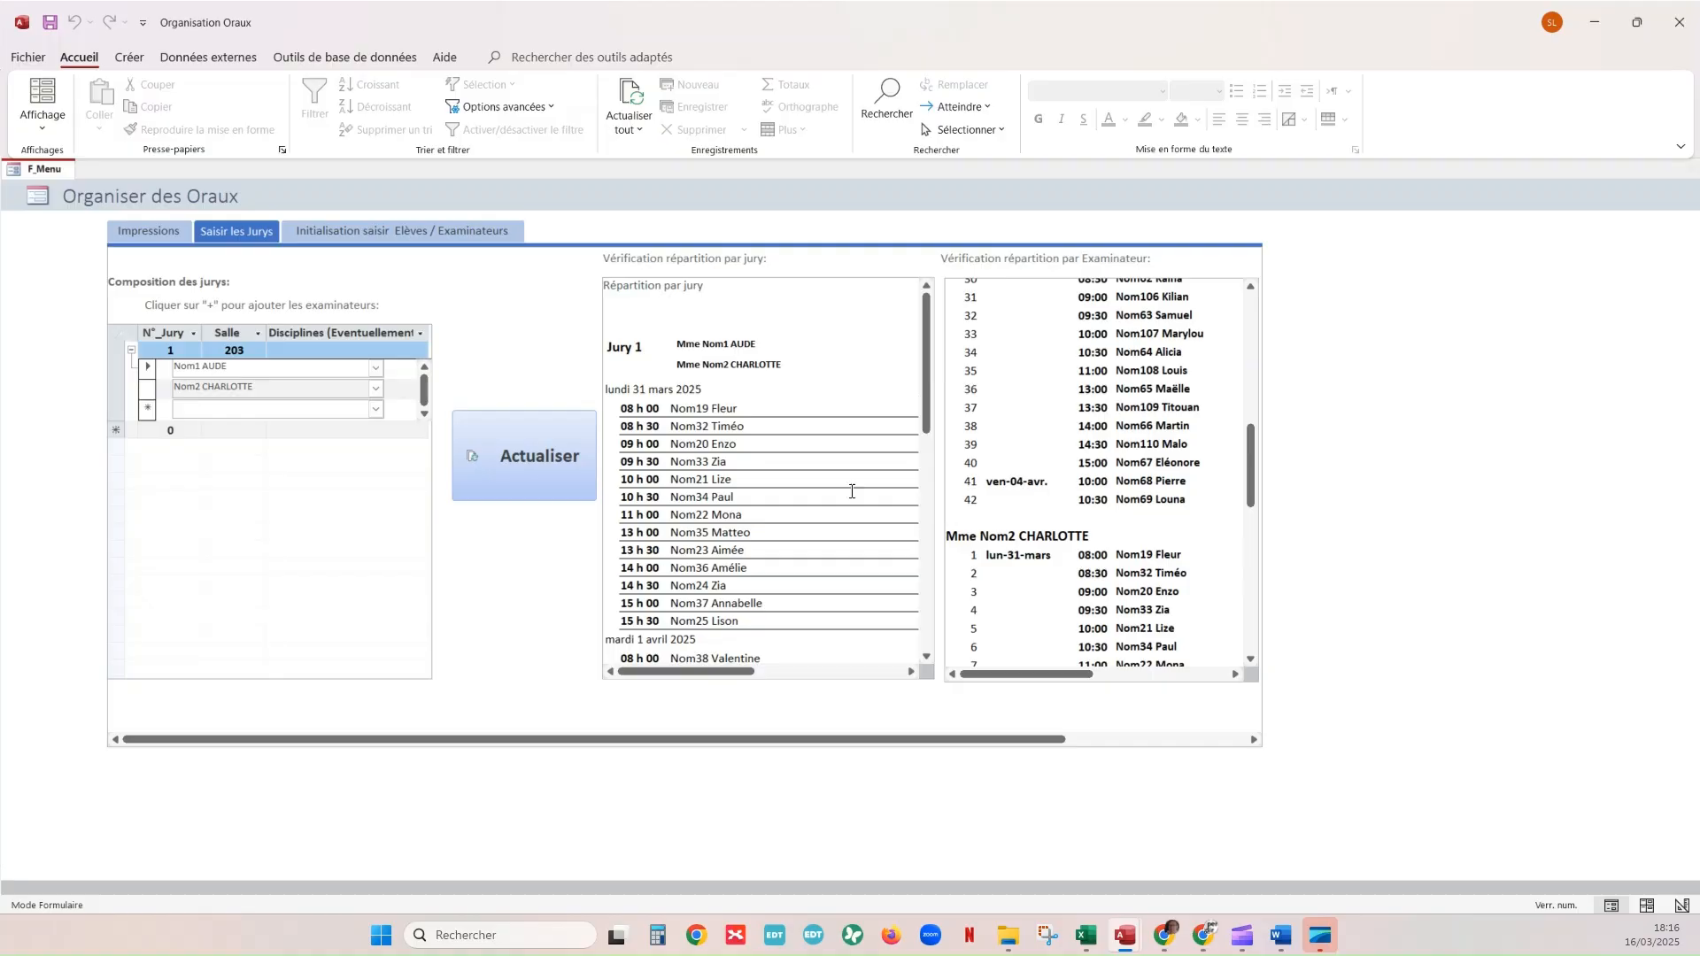
Add jury number 2 with room 205 to the jury composition table
{"action": "left_click", "coordinate": [168, 431]}
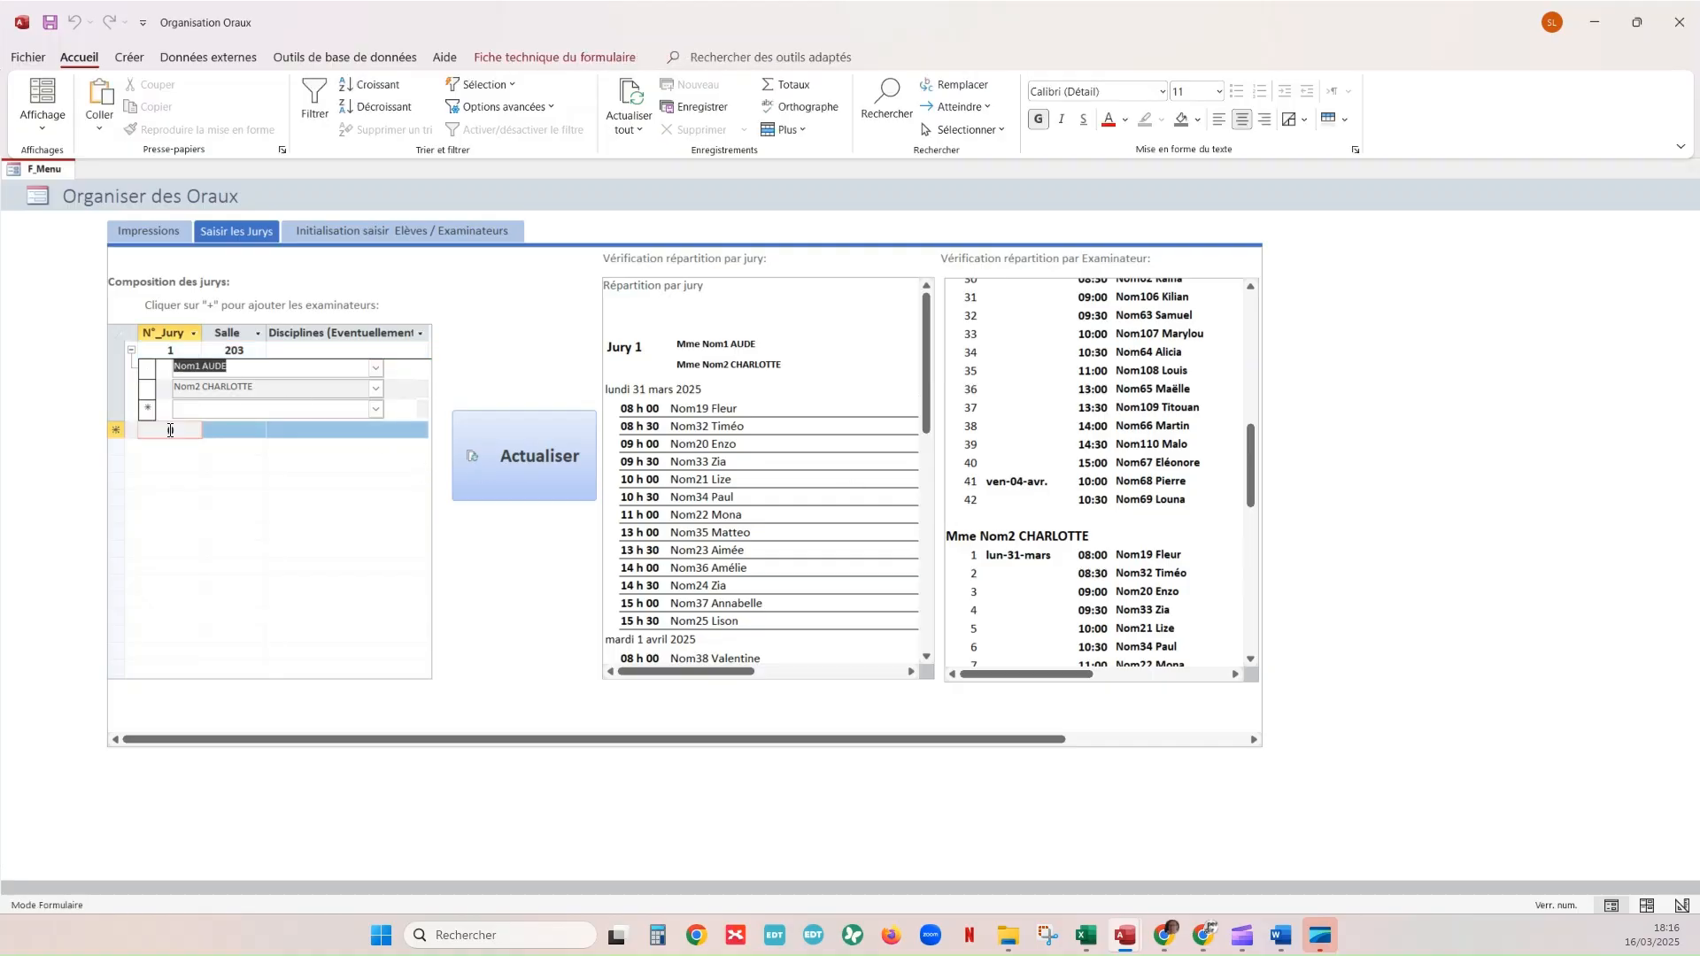
{"action": "type", "text": "0"}
{"action": "type", "text": "2"}
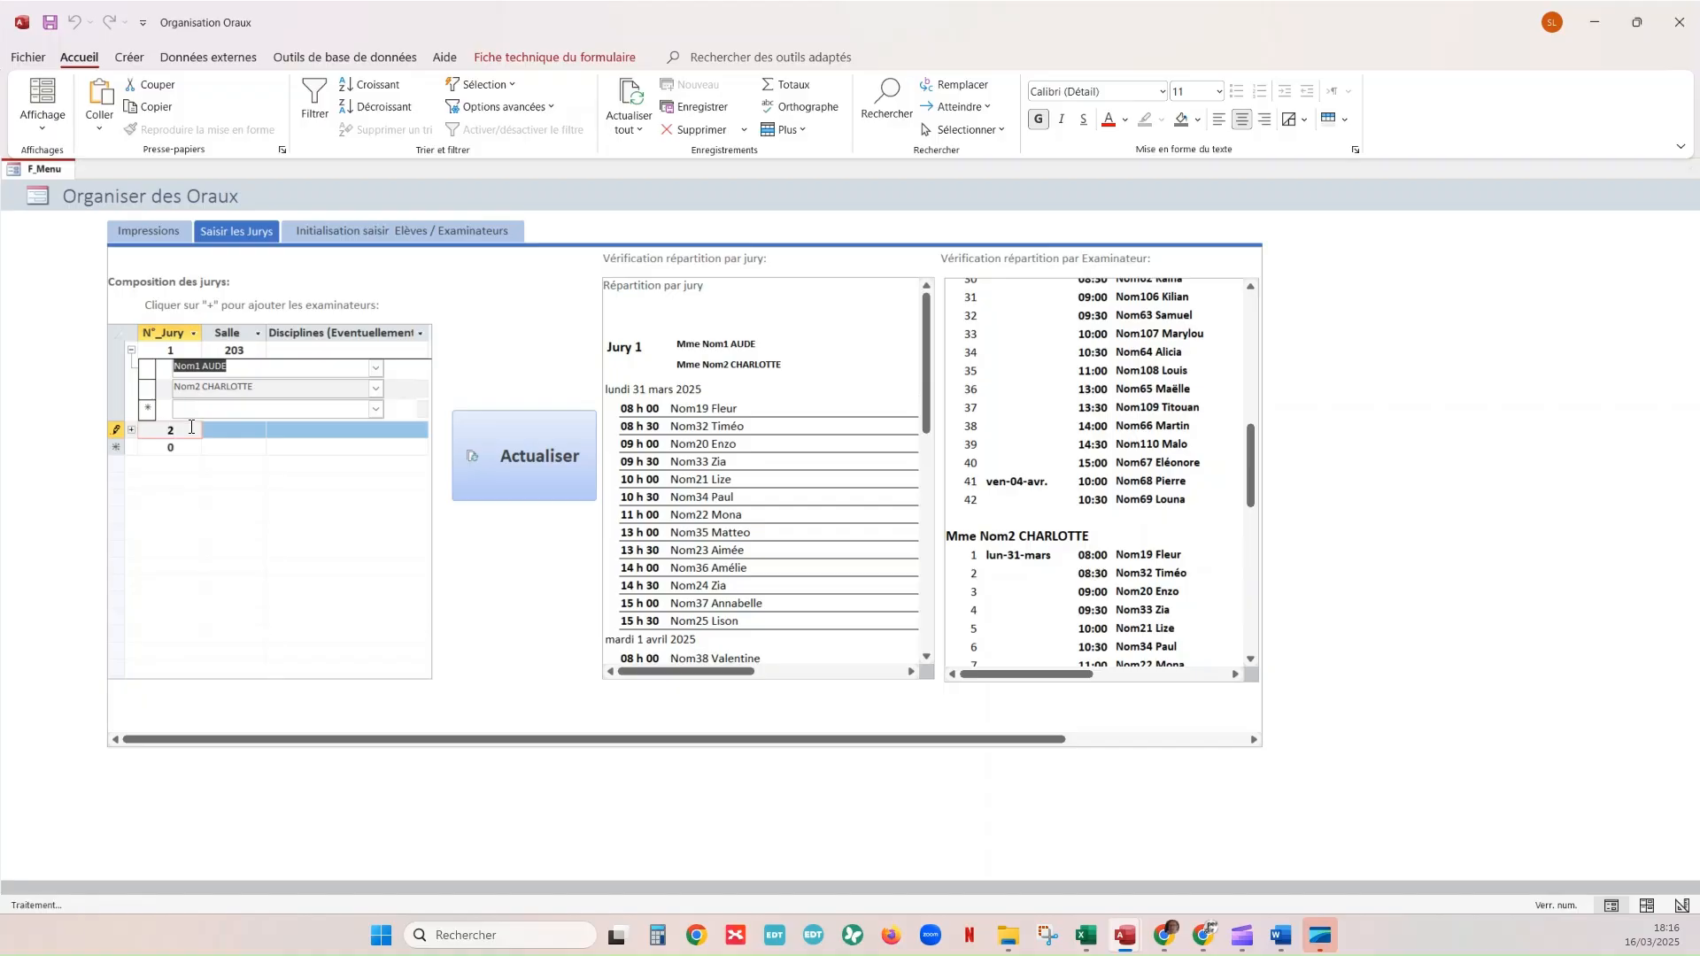
{"action": "key", "text": "Tab"}
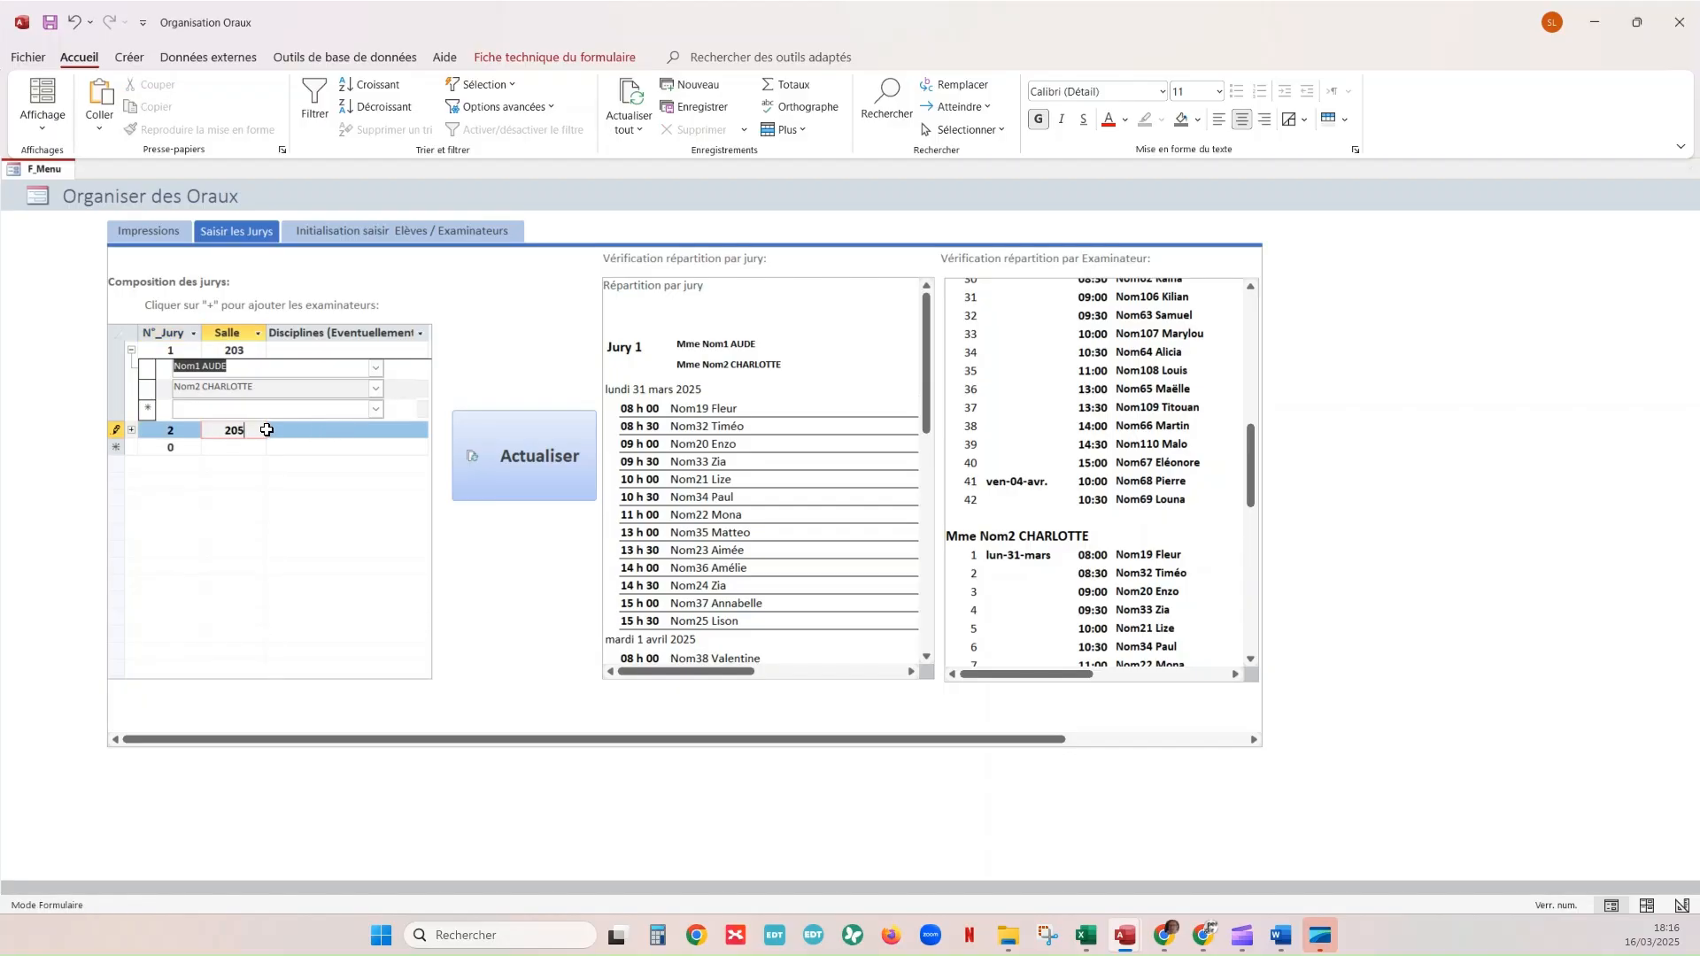
Assign the fifth and fourth examiners in the list to jury 2
{"action": "left_click", "coordinate": [131, 431]}
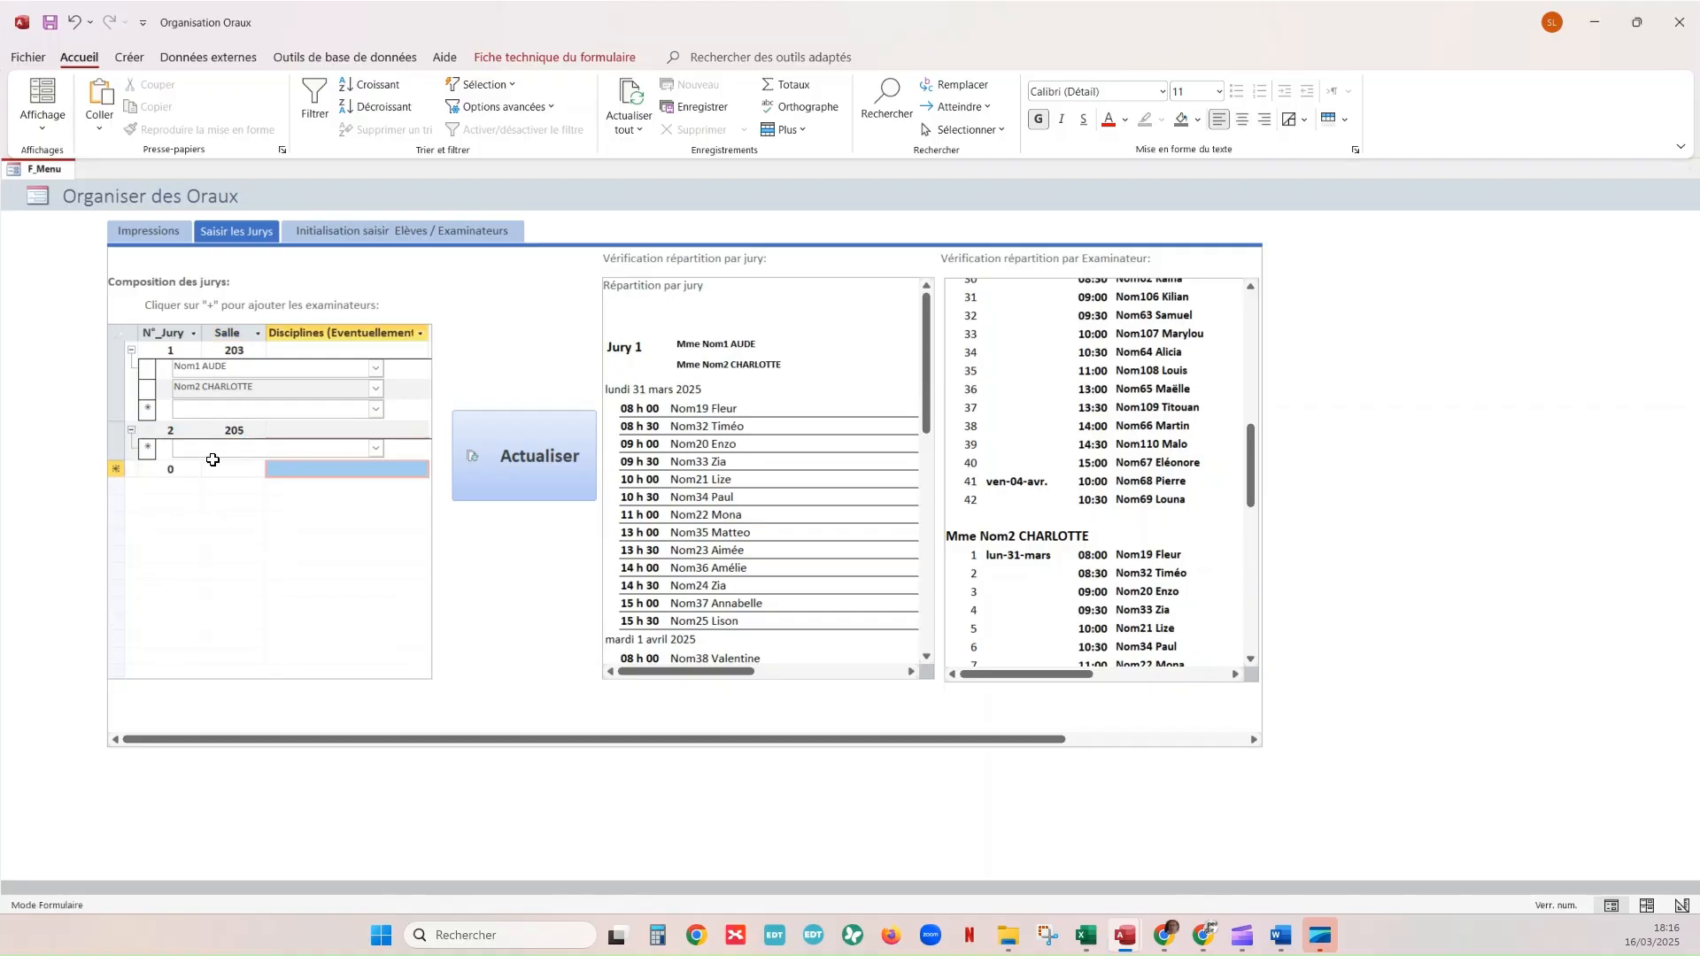
{"action": "left_click", "coordinate": [265, 449]}
{"action": "left_click", "coordinate": [378, 450]}
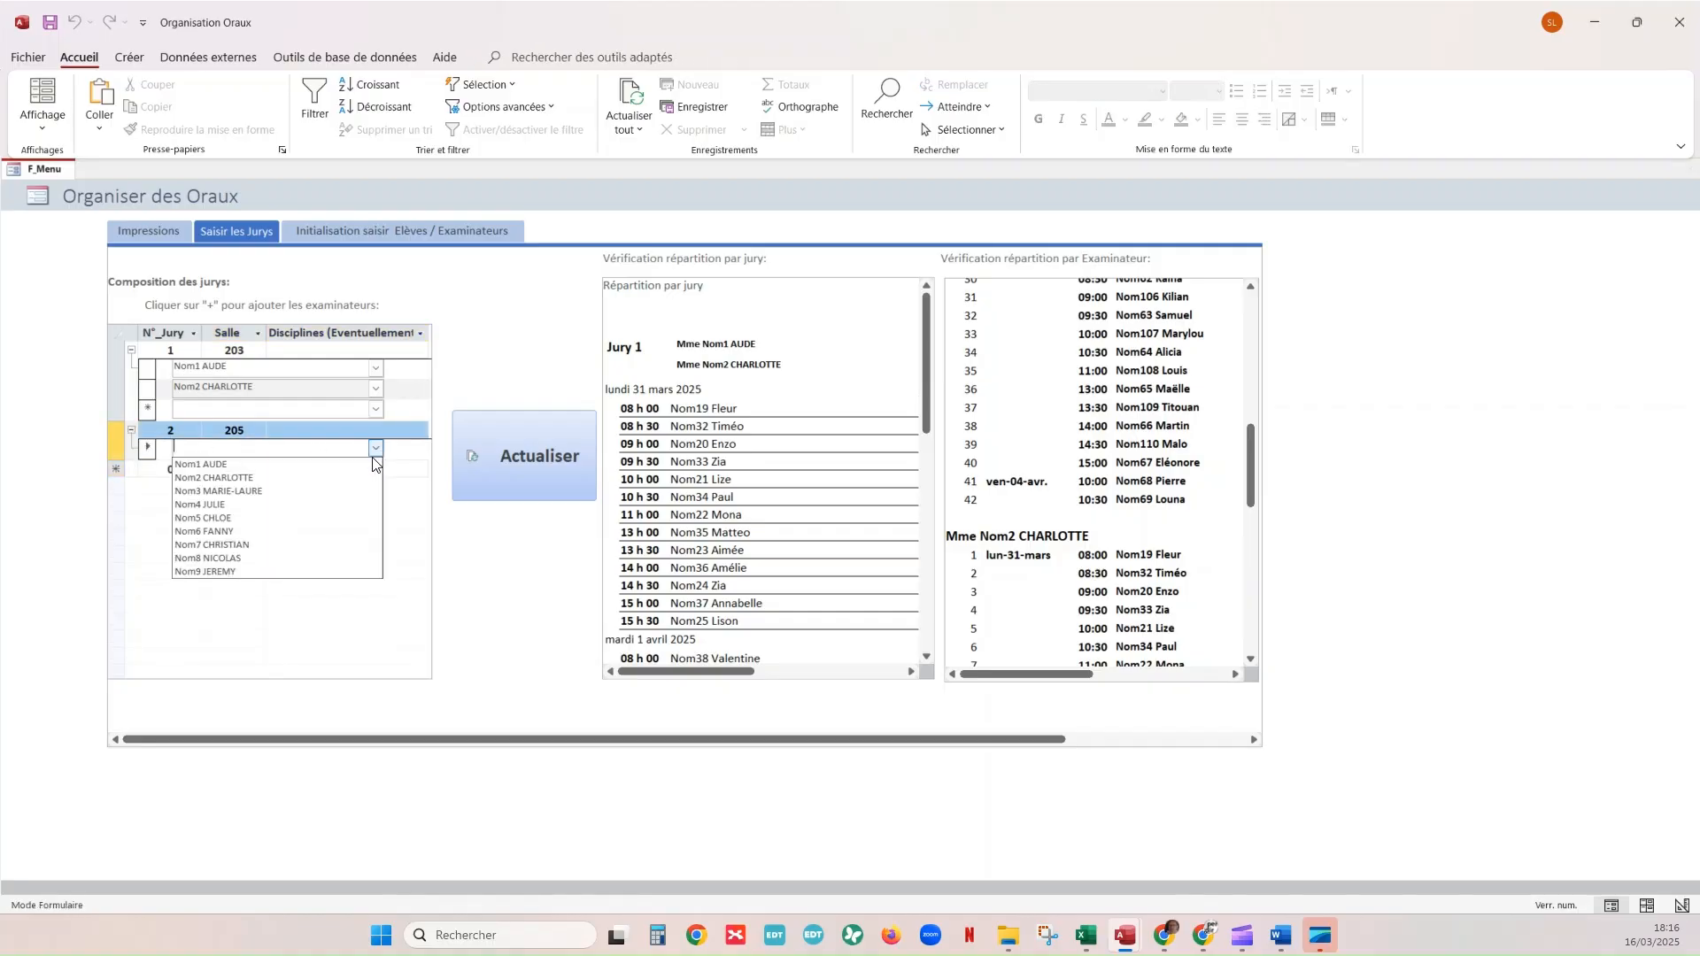
{"action": "left_click", "coordinate": [346, 518]}
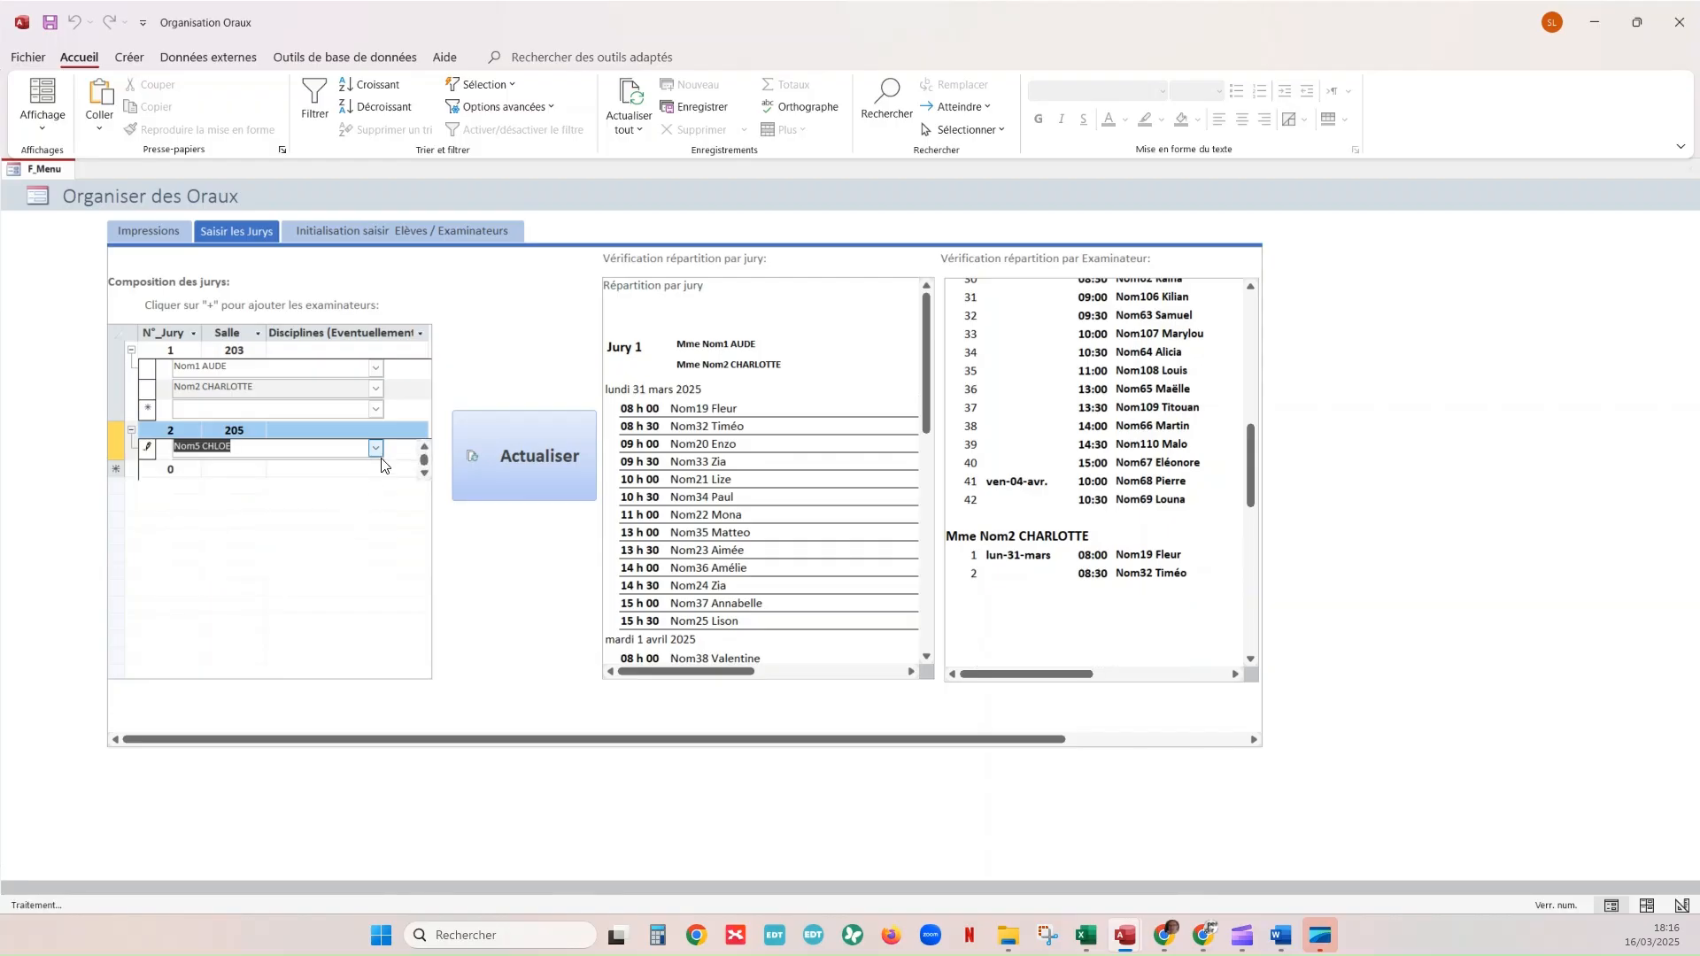
{"action": "left_click", "coordinate": [373, 474]}
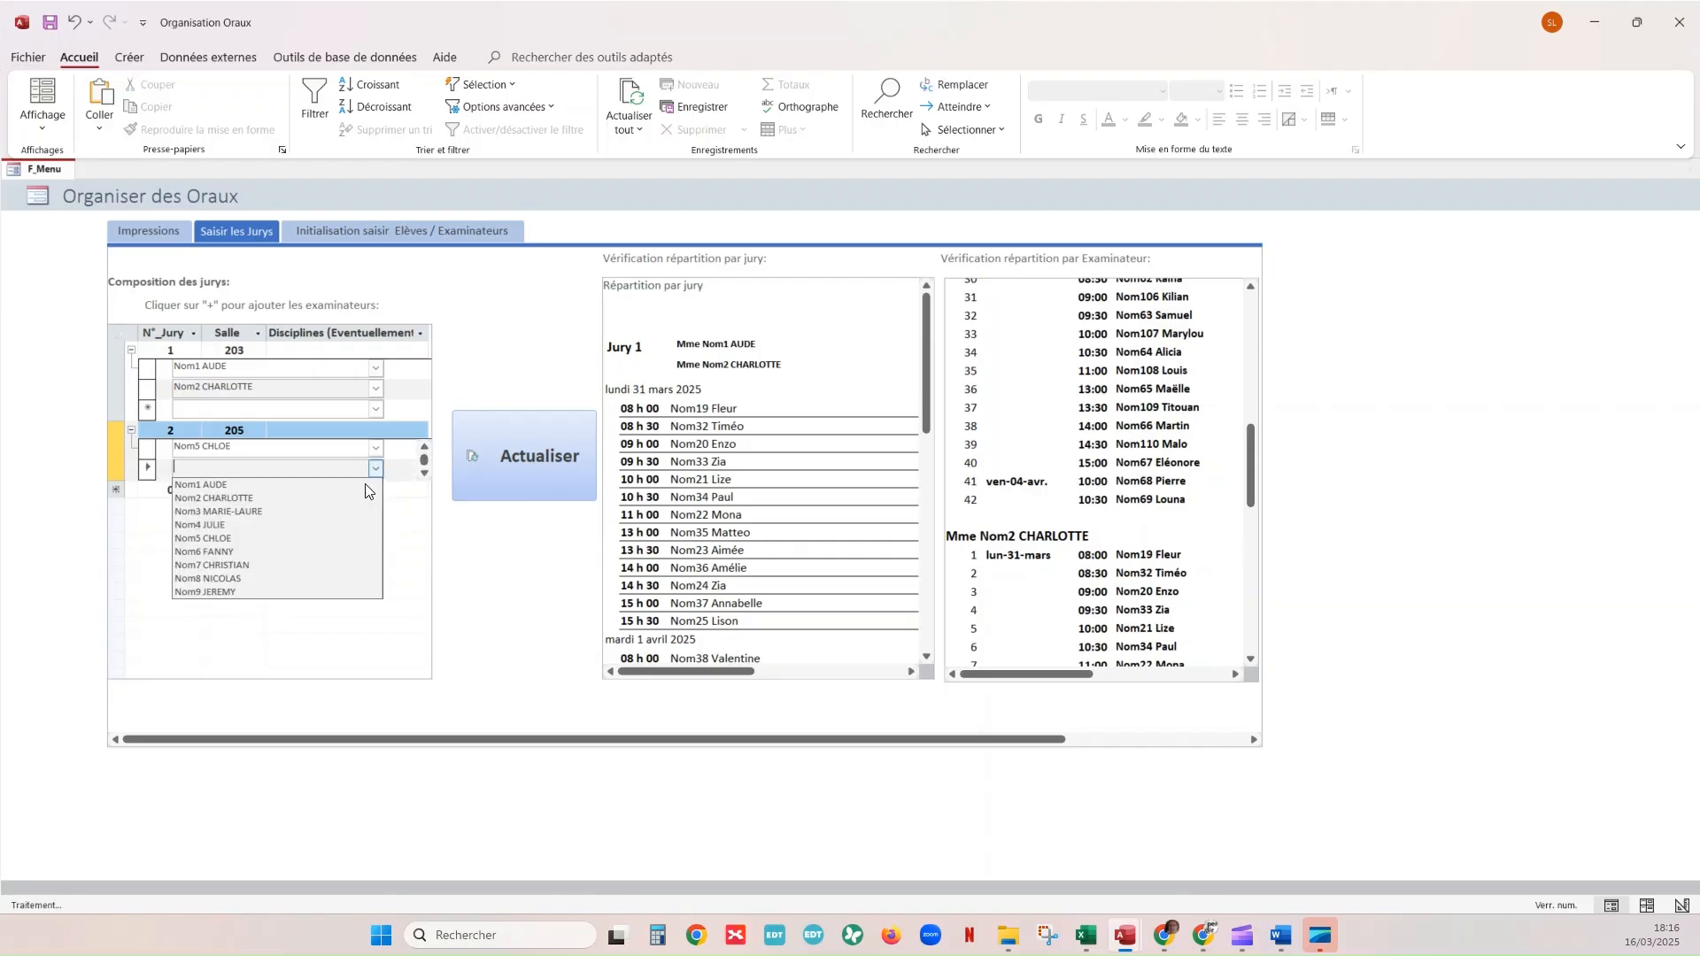
{"action": "left_click", "coordinate": [346, 529]}
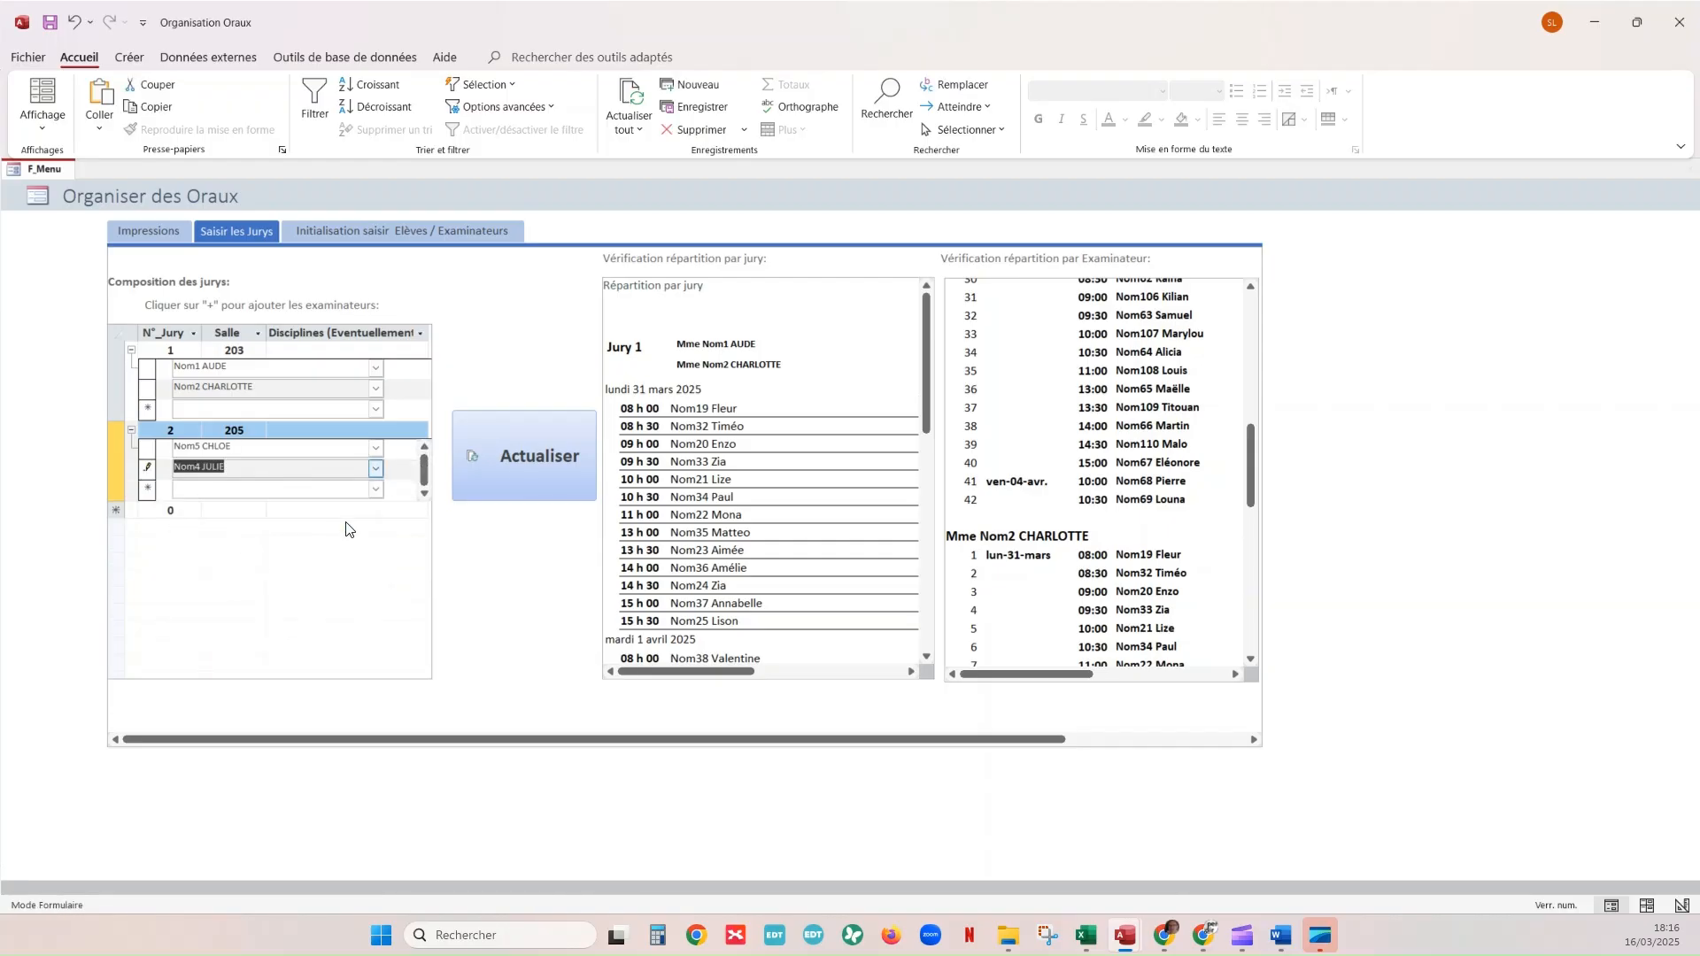
Refresh the distribution checks and review the by-jury schedule down to its last day
{"action": "left_click", "coordinate": [571, 466]}
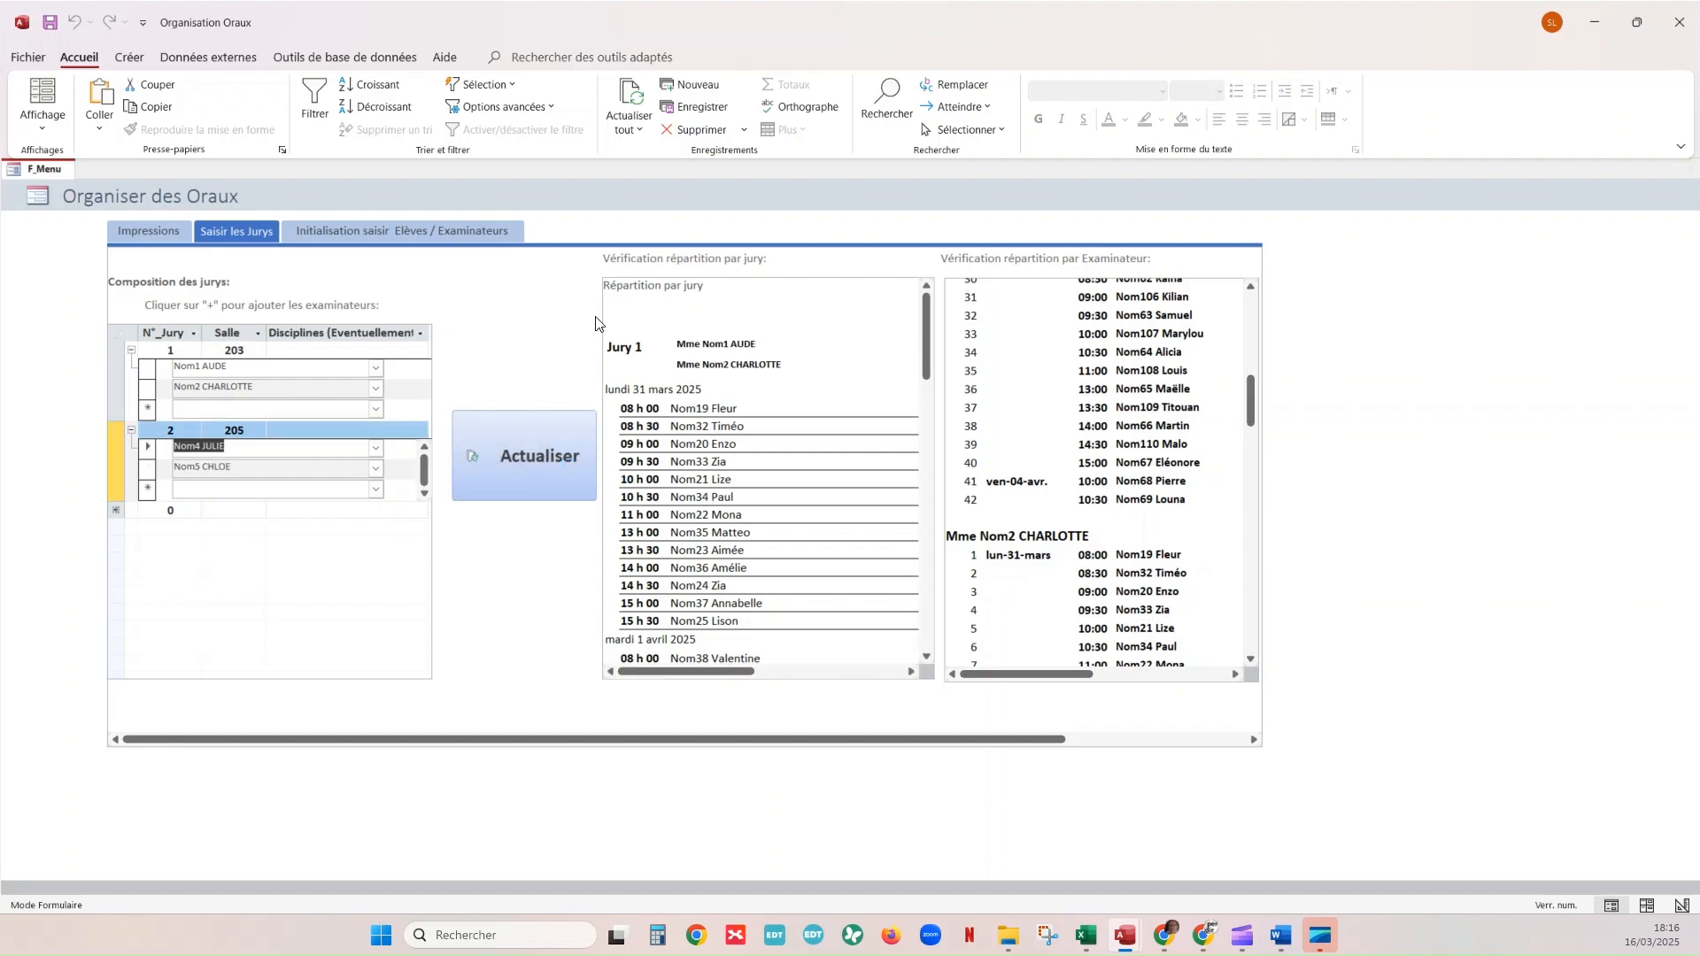
{"action": "left_click_drag", "start_coordinate": [927, 354], "coordinate": [937, 606]}
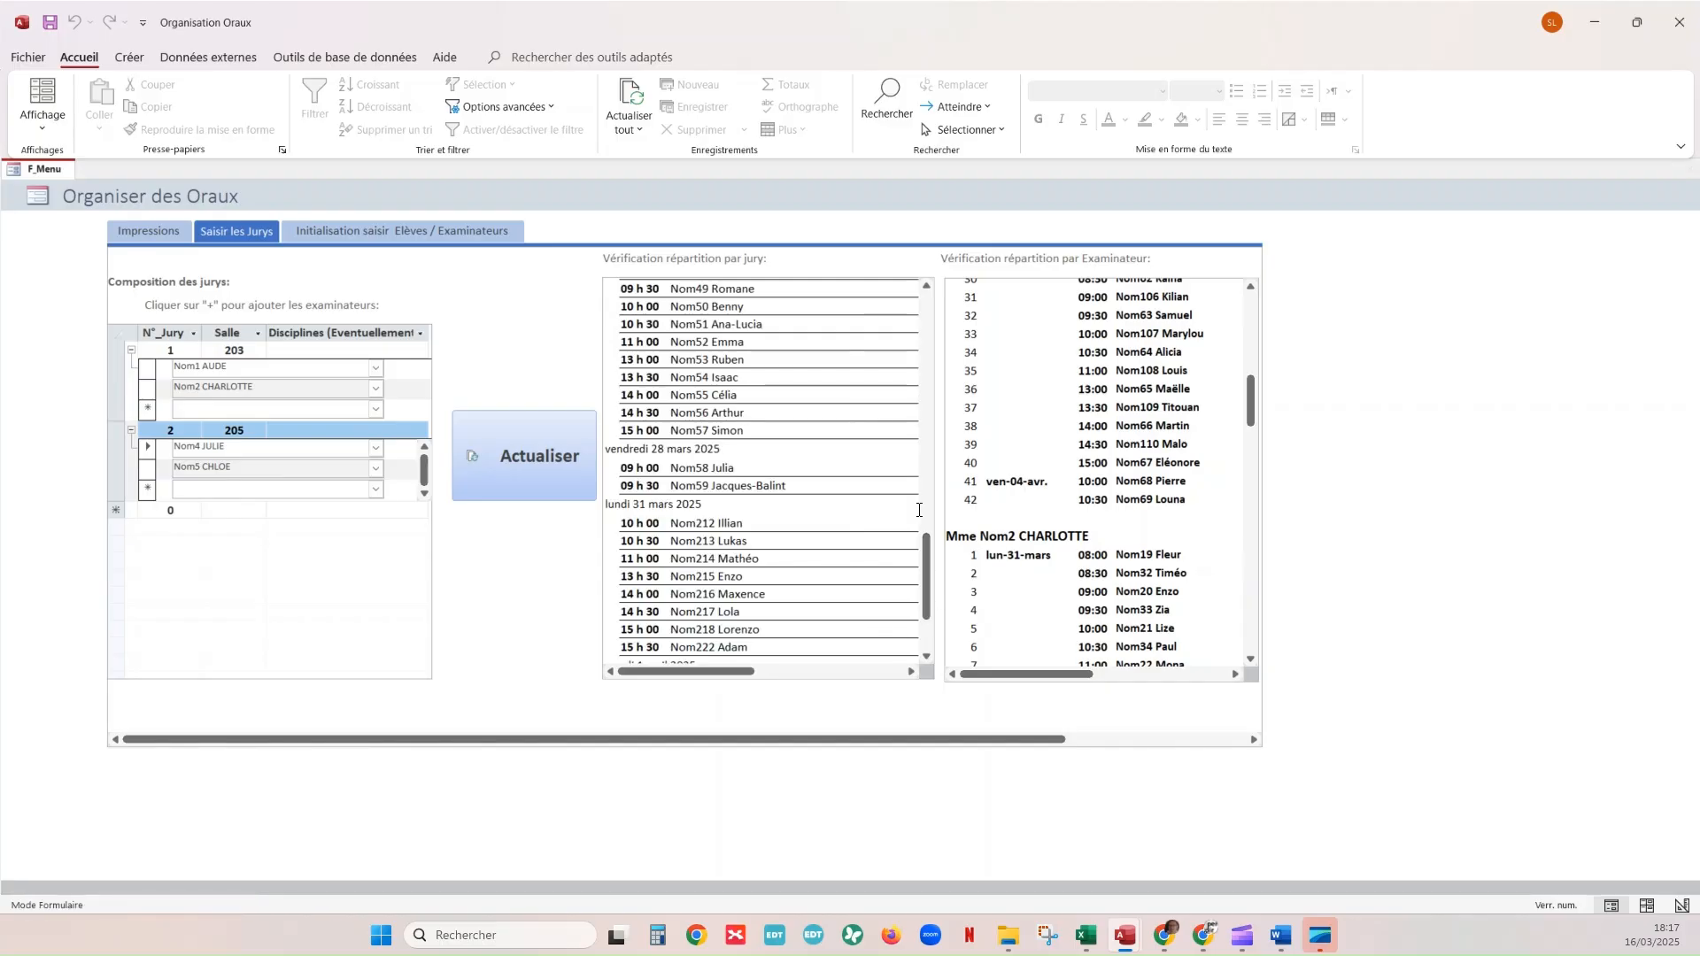
{"action": "left_click", "coordinate": [926, 297]}
{"action": "left_click_drag", "start_coordinate": [926, 496], "coordinate": [925, 657]}
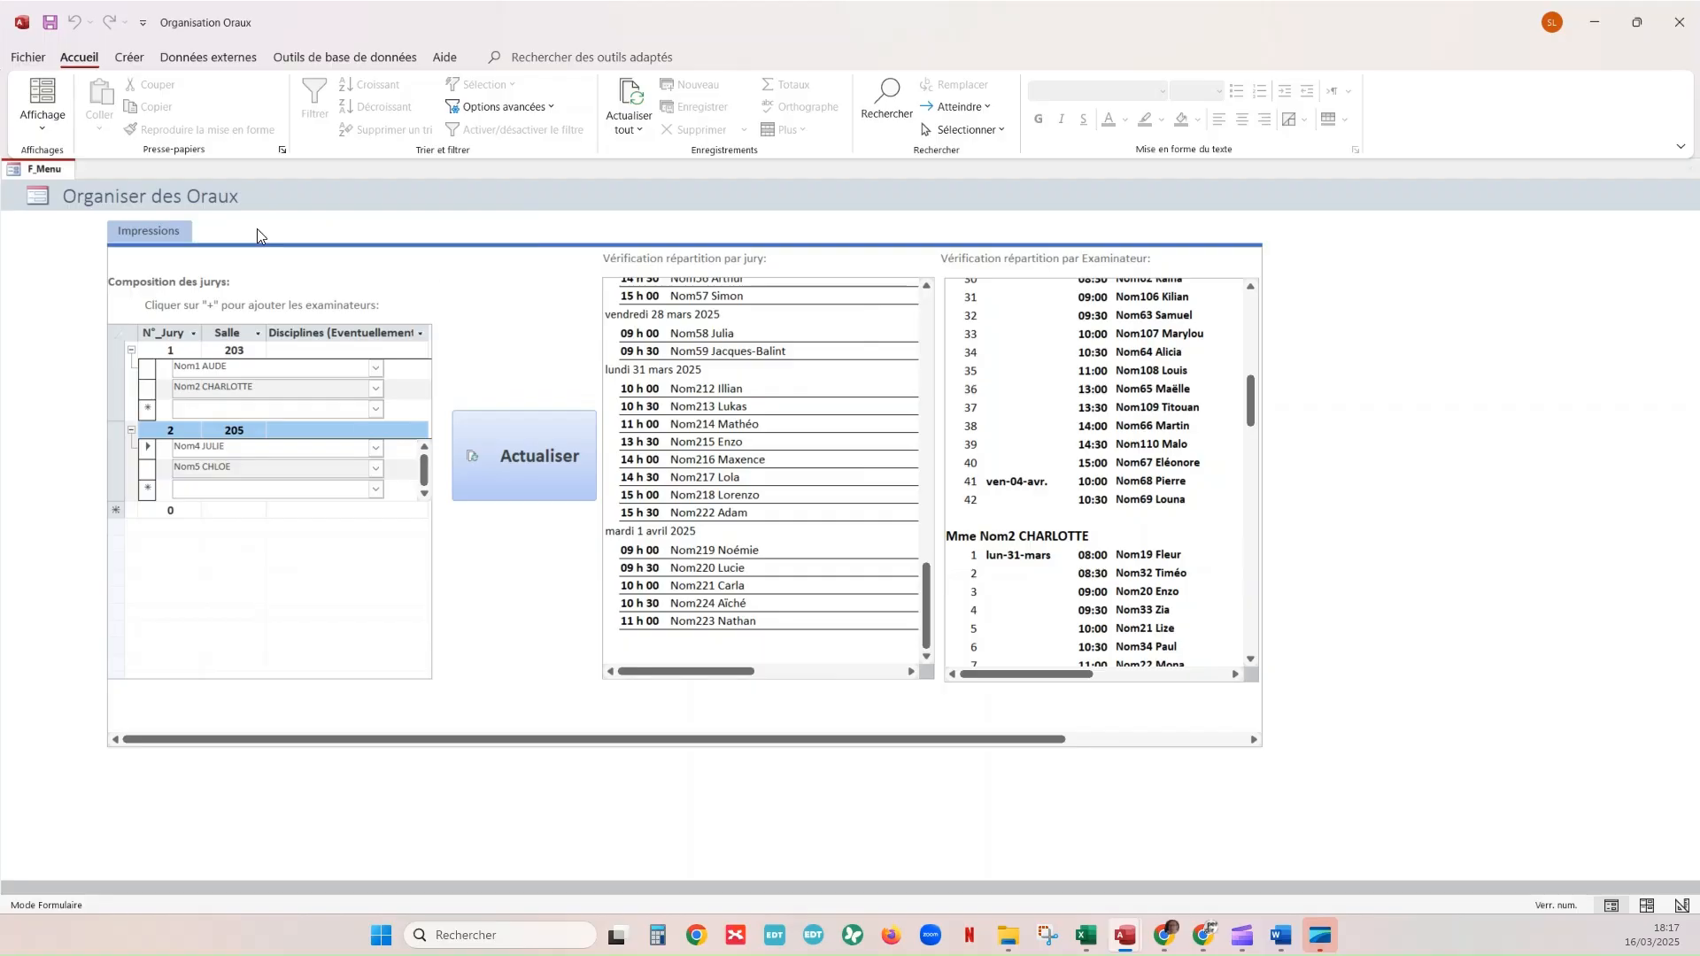
Fill in the print settings with school year 2025-2026, the copied school logo and the exam title EAF Blanc
{"action": "left_click", "coordinate": [152, 231]}
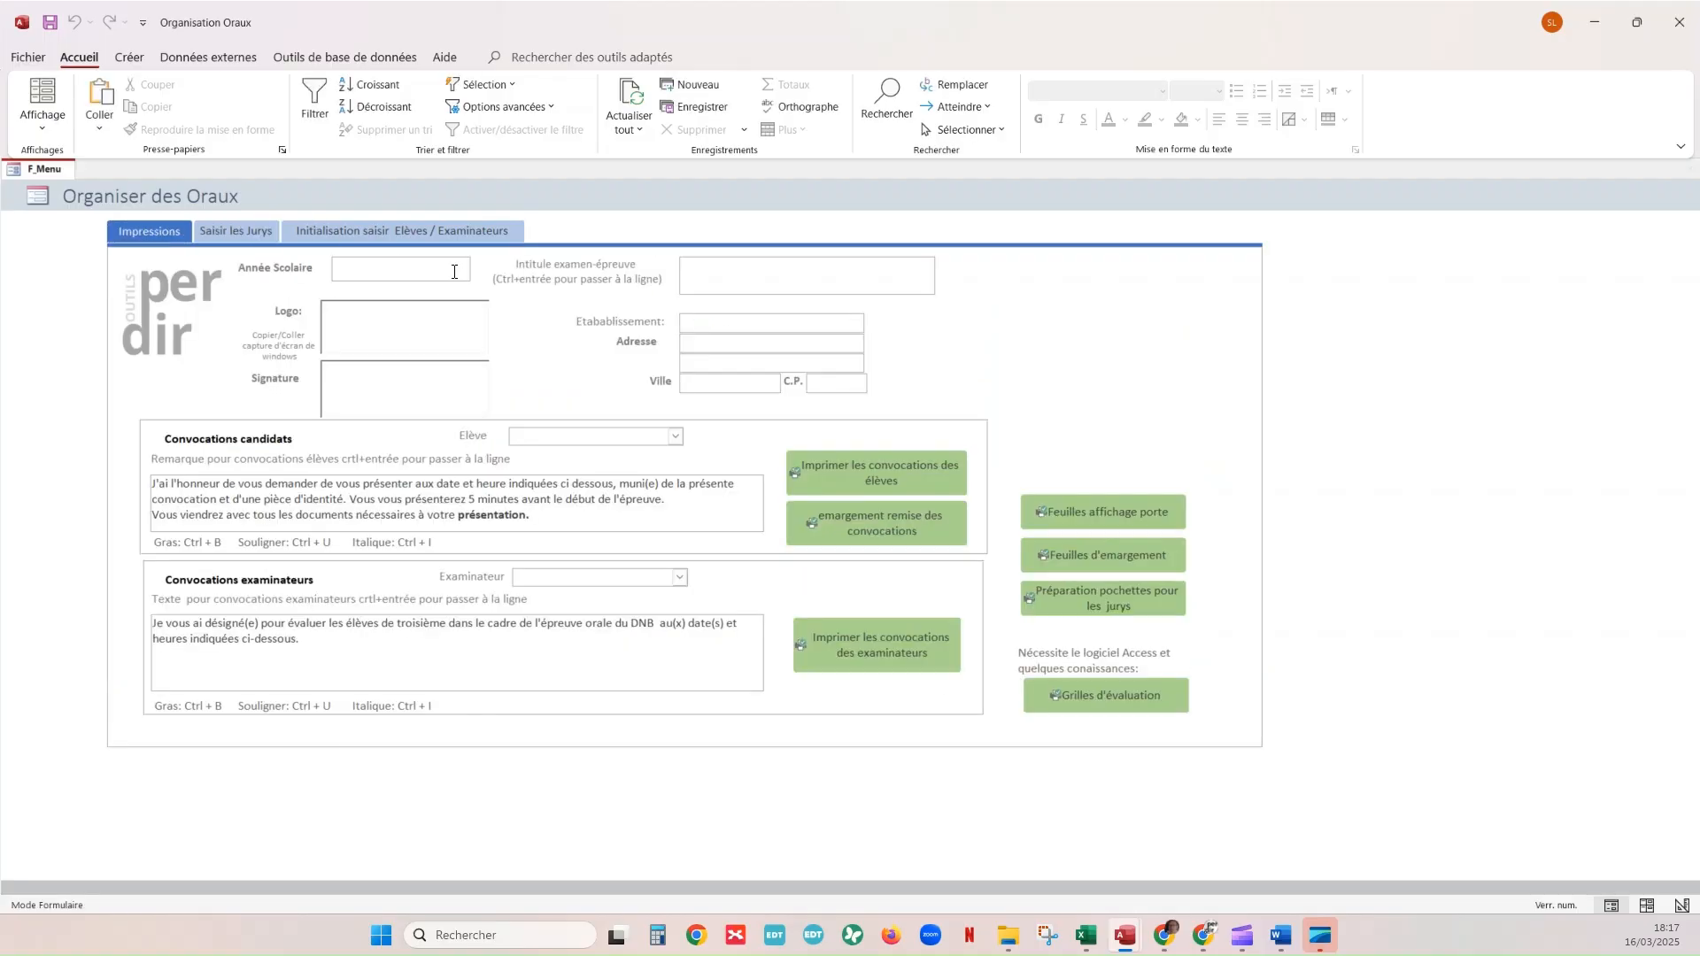
{"action": "left_click", "coordinate": [455, 272]}
{"action": "type", "text": "2025-2026"}
{"action": "left_click", "coordinate": [438, 307]}
{"action": "key", "text": "ctrl+v"}
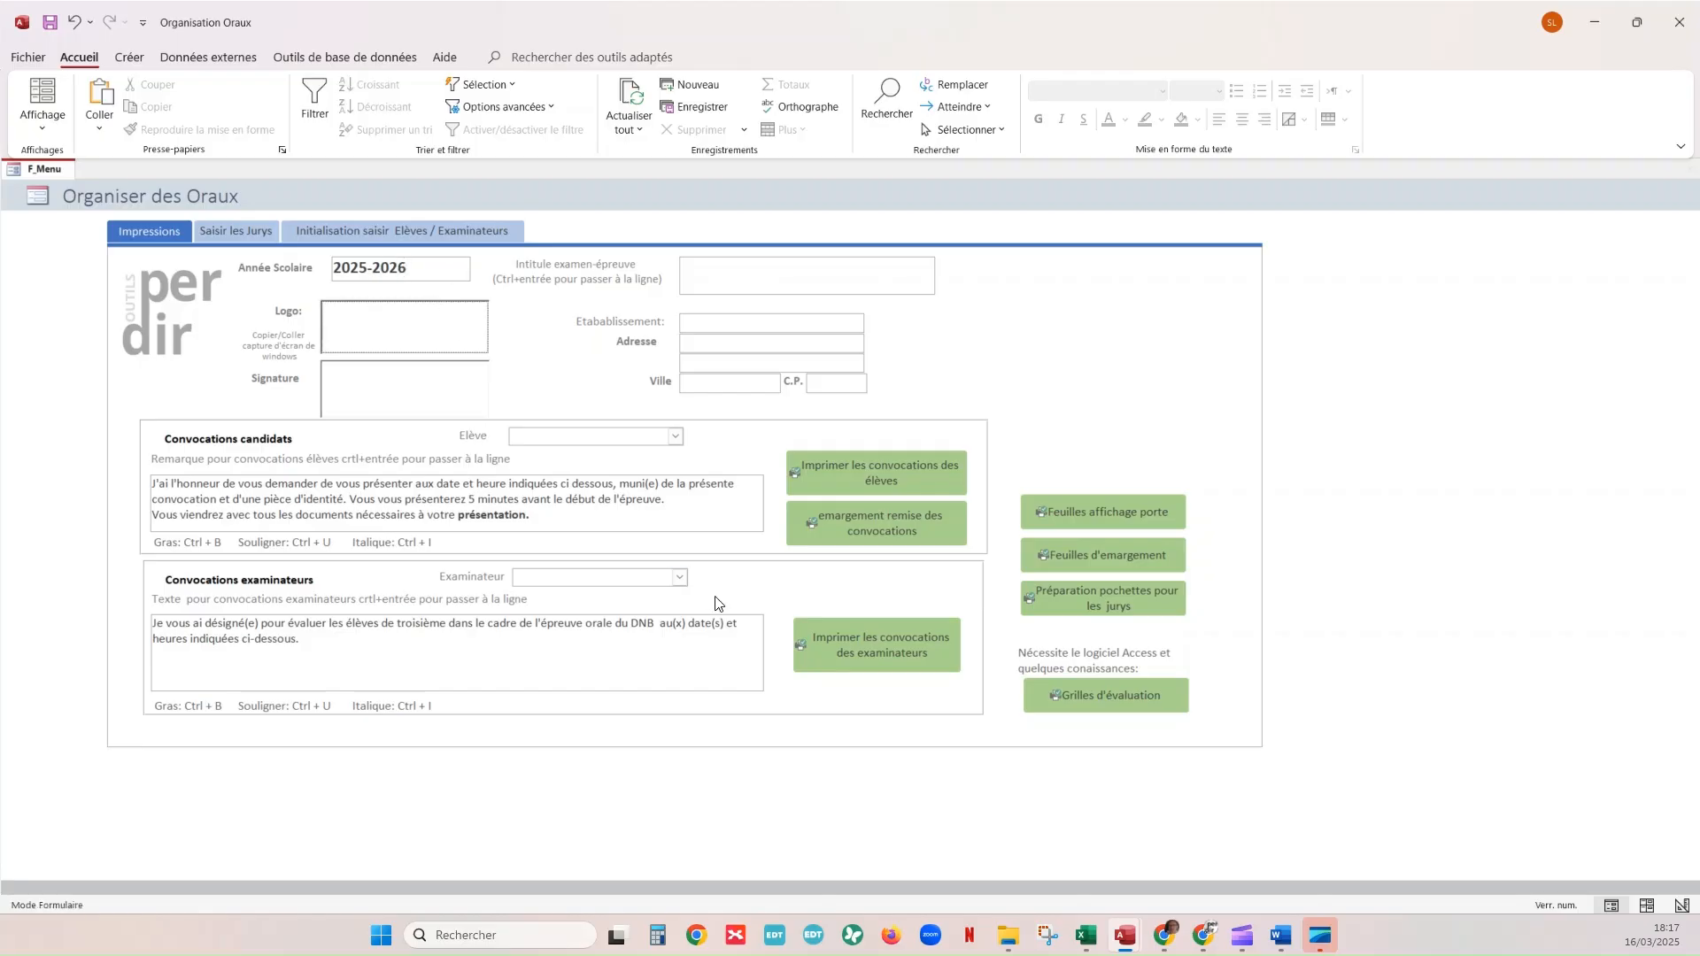
{"action": "left_click", "coordinate": [689, 279]}
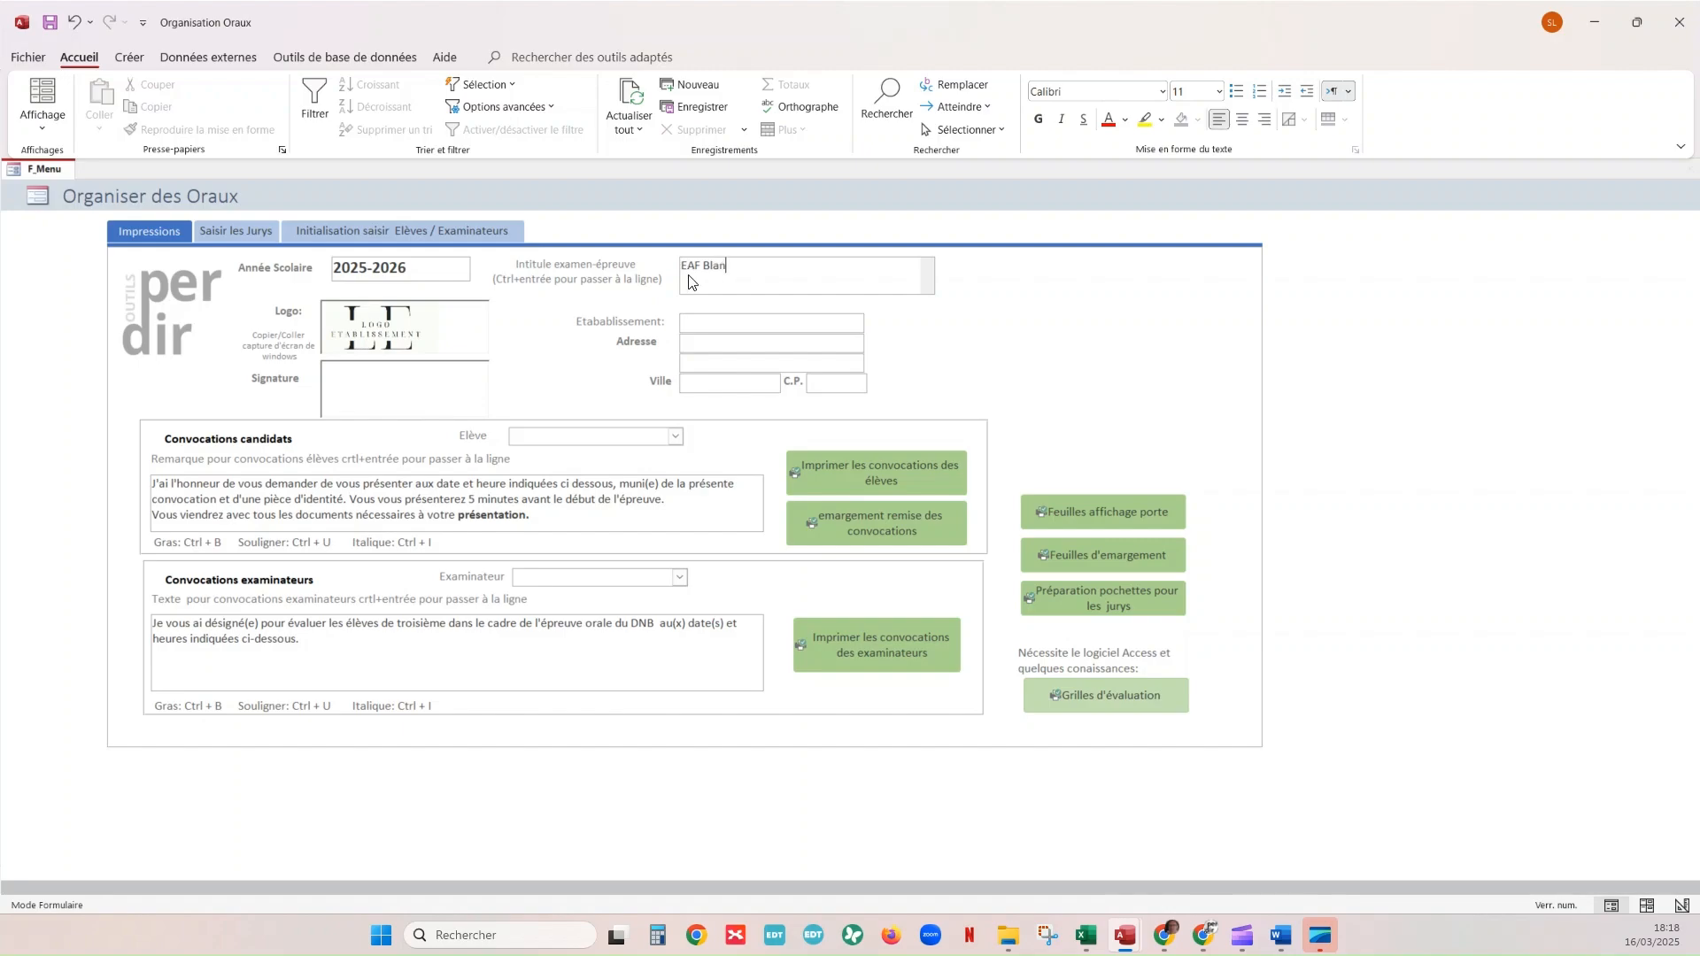
Preview the student convocations and the examiner convocations, closing each report after viewing
{"action": "left_click", "coordinate": [884, 475]}
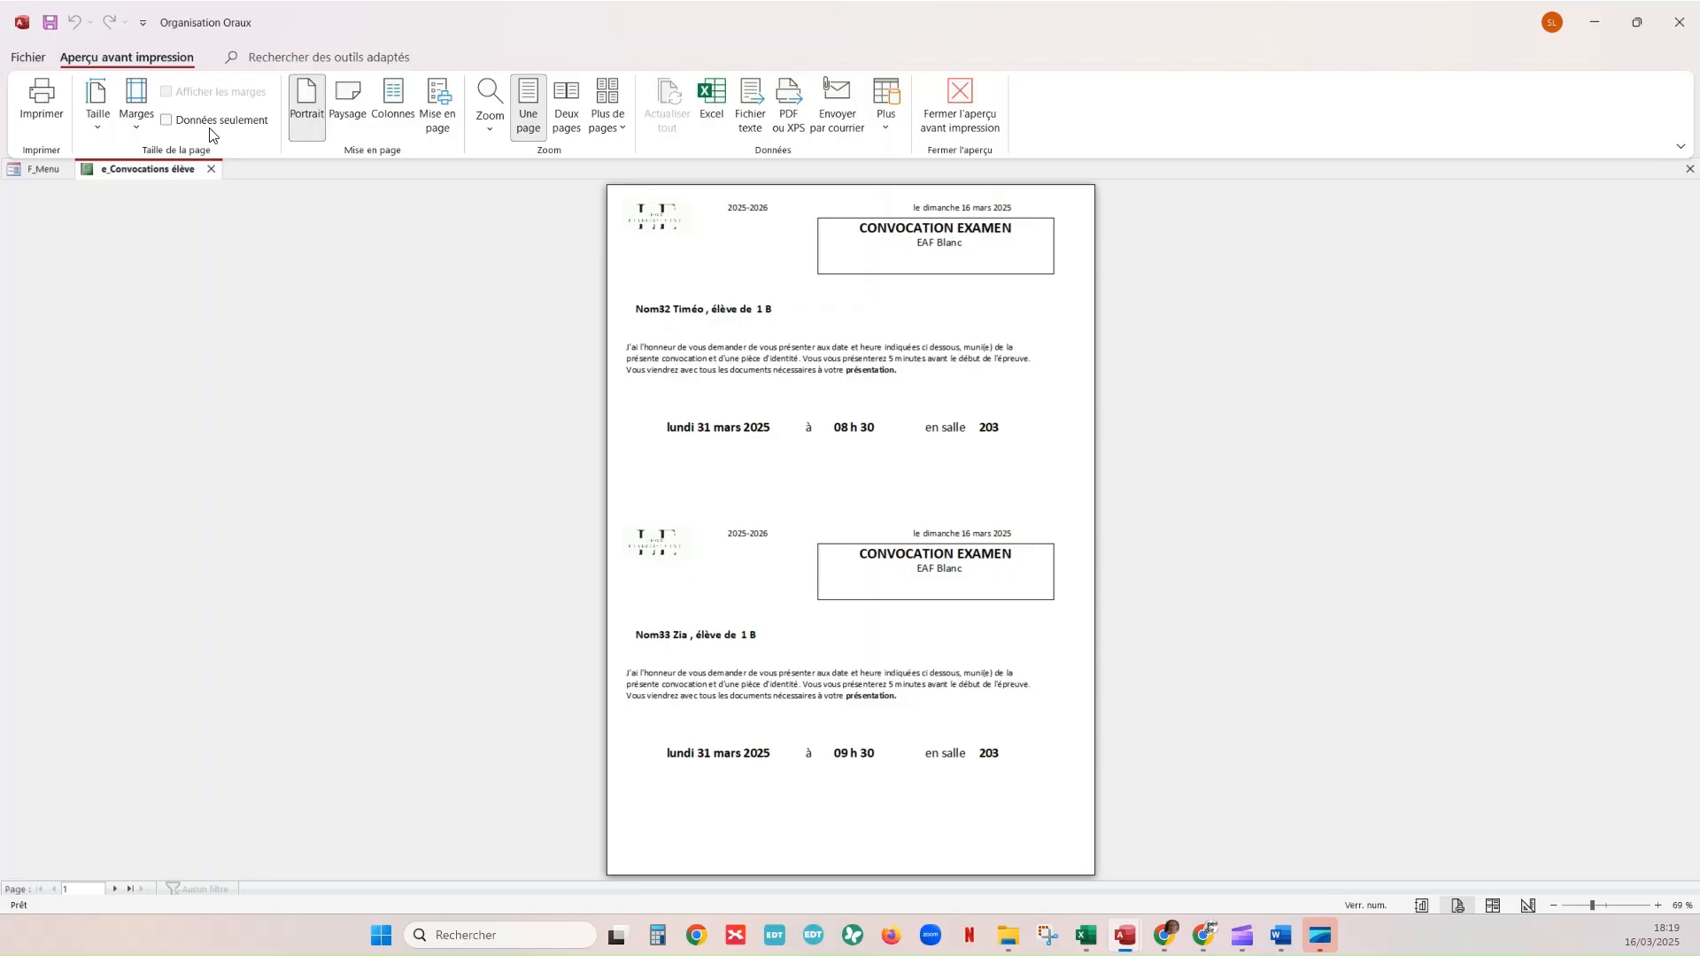
{"action": "left_click", "coordinate": [212, 169]}
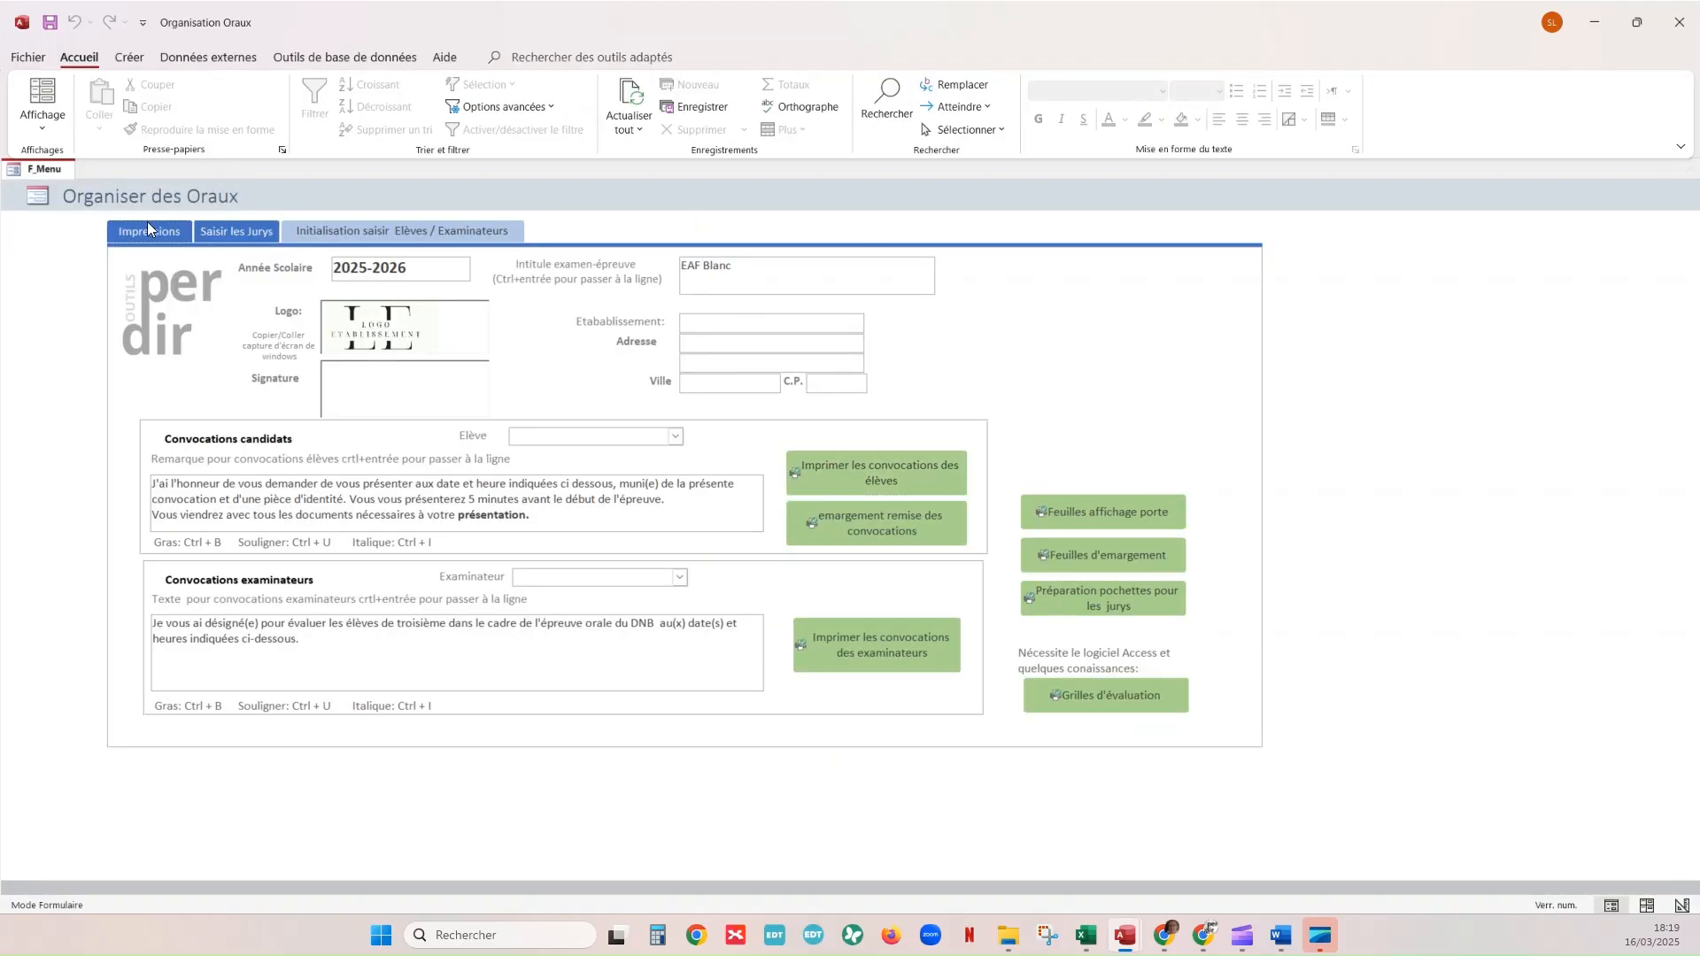
{"action": "left_click", "coordinate": [887, 652]}
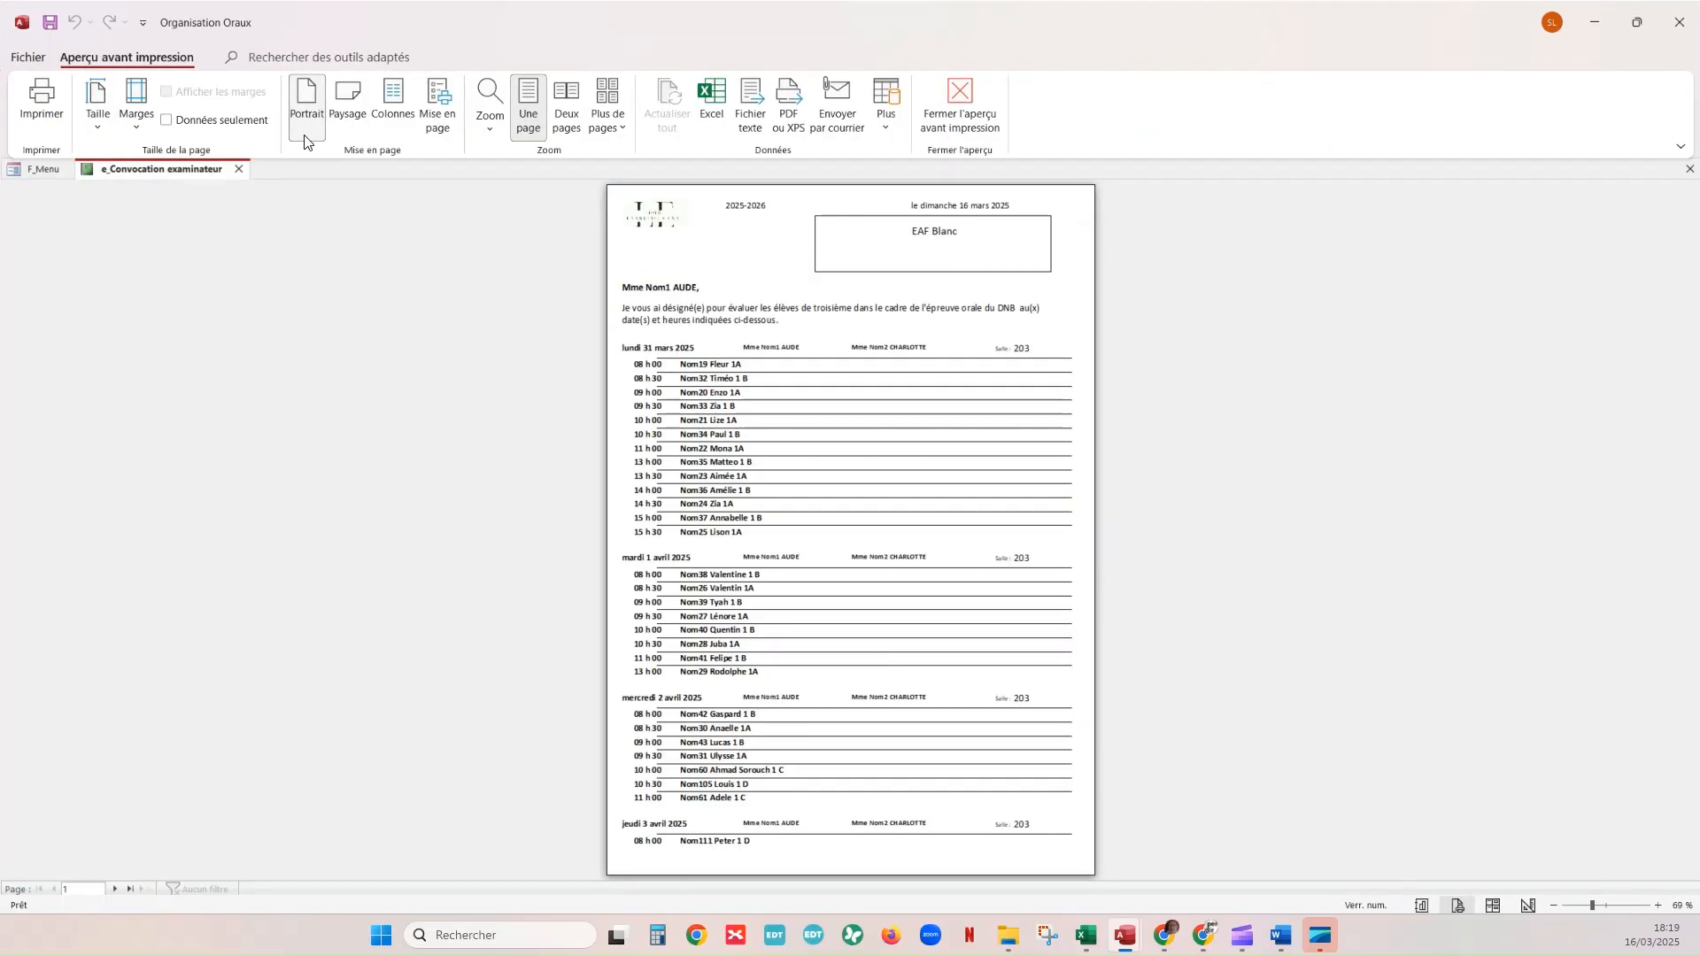
{"action": "left_click", "coordinate": [238, 169]}
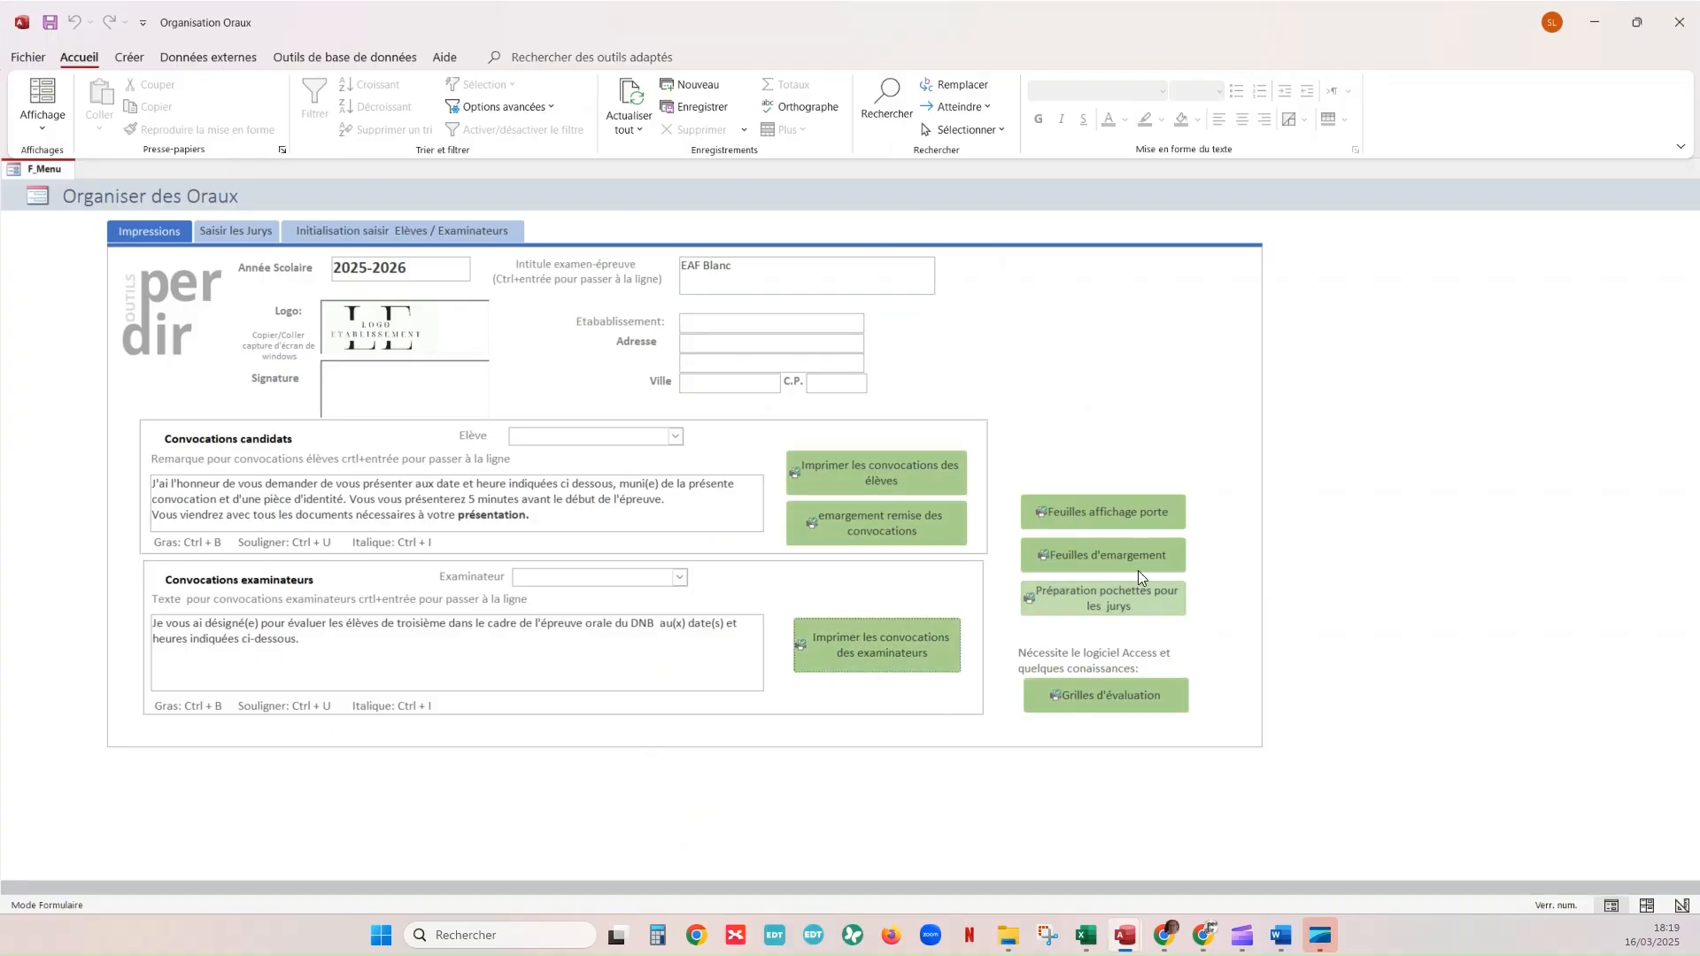
Preview the door display sheets, the attendance signature sheets and the jury folder sheets, closing each report after viewing
{"action": "left_click", "coordinate": [1145, 522]}
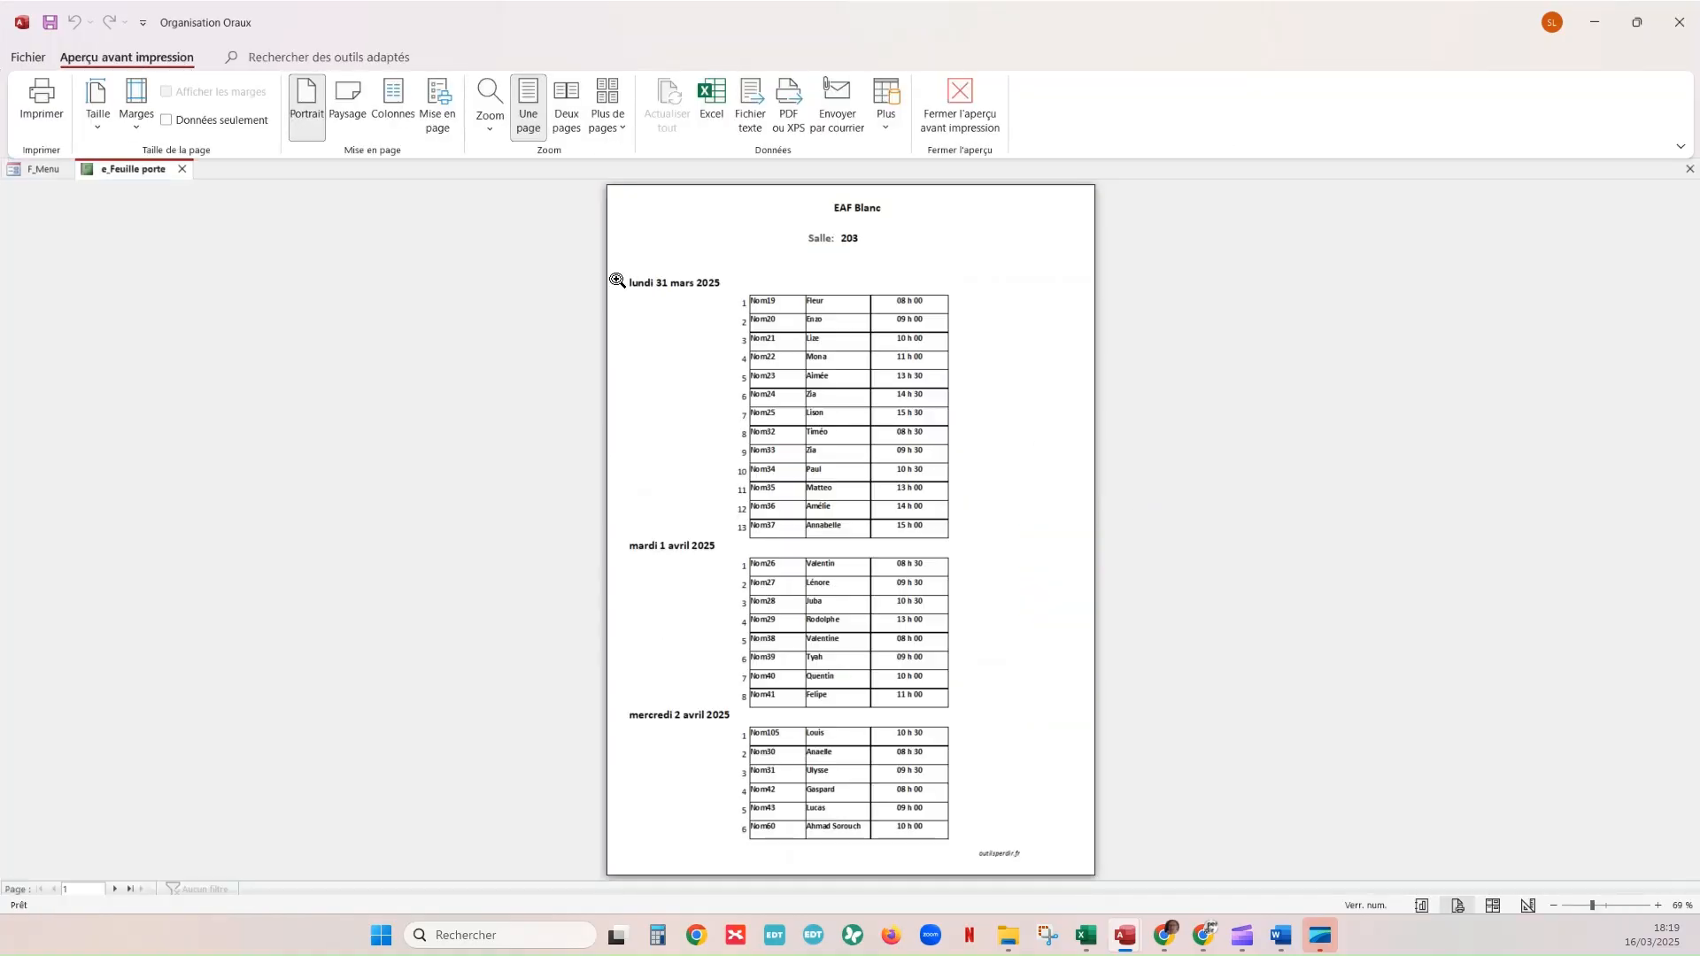
{"action": "left_click", "coordinate": [182, 169]}
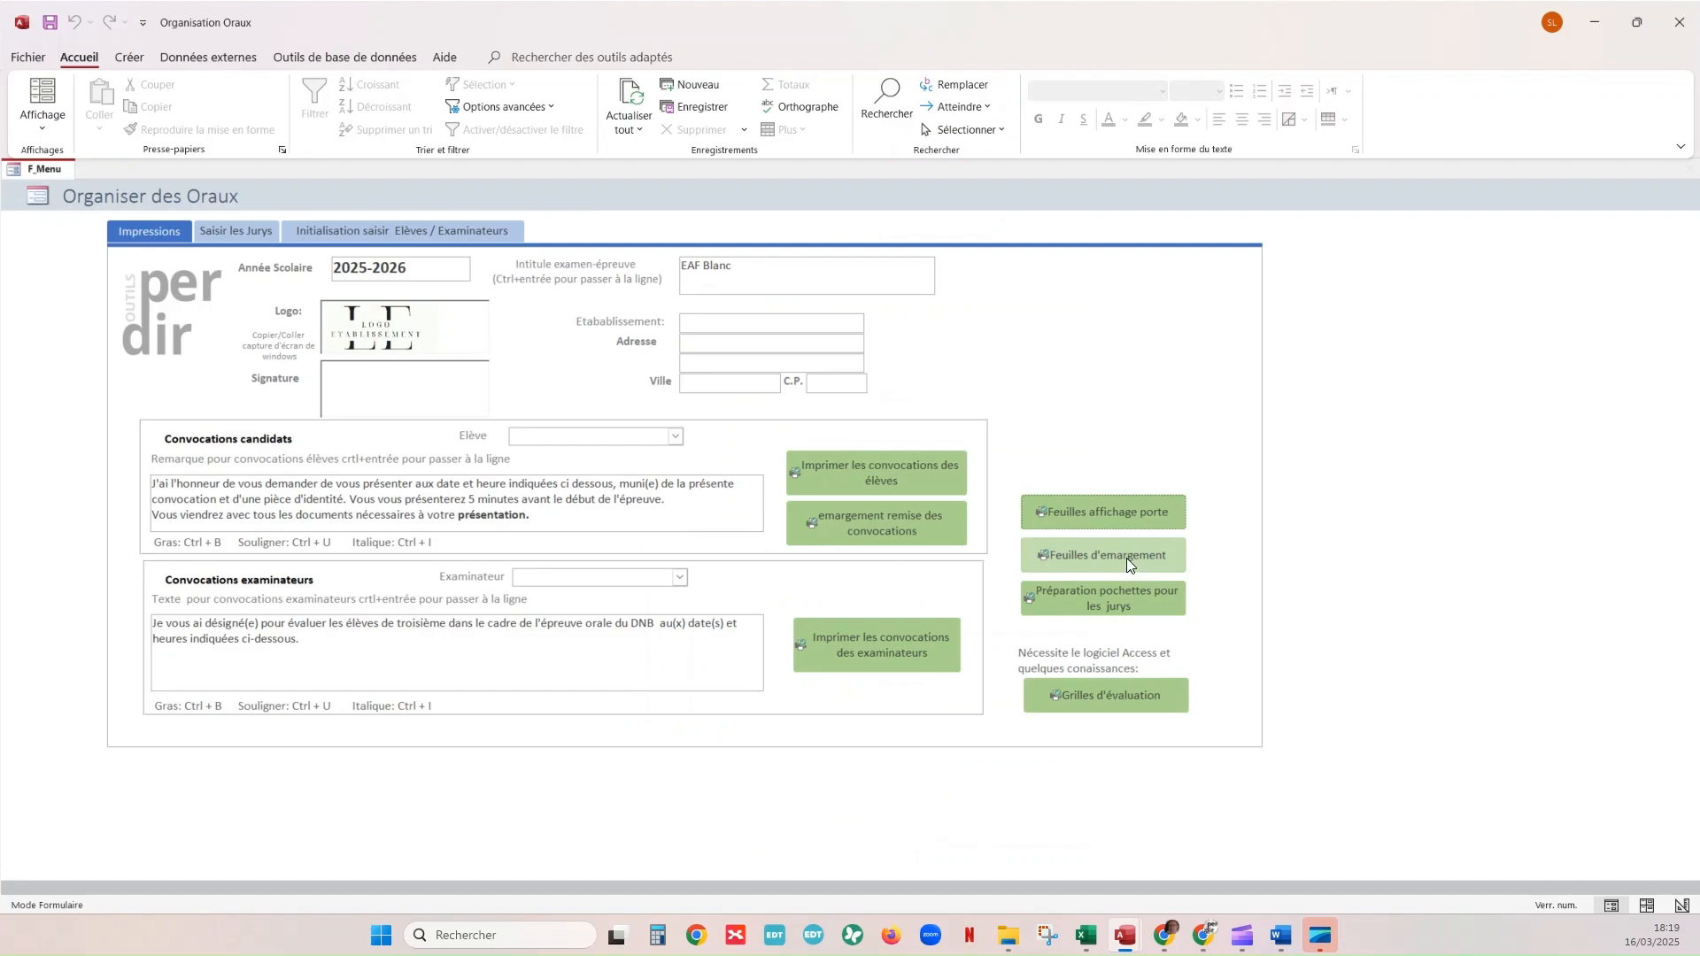
{"action": "left_click", "coordinate": [1122, 555]}
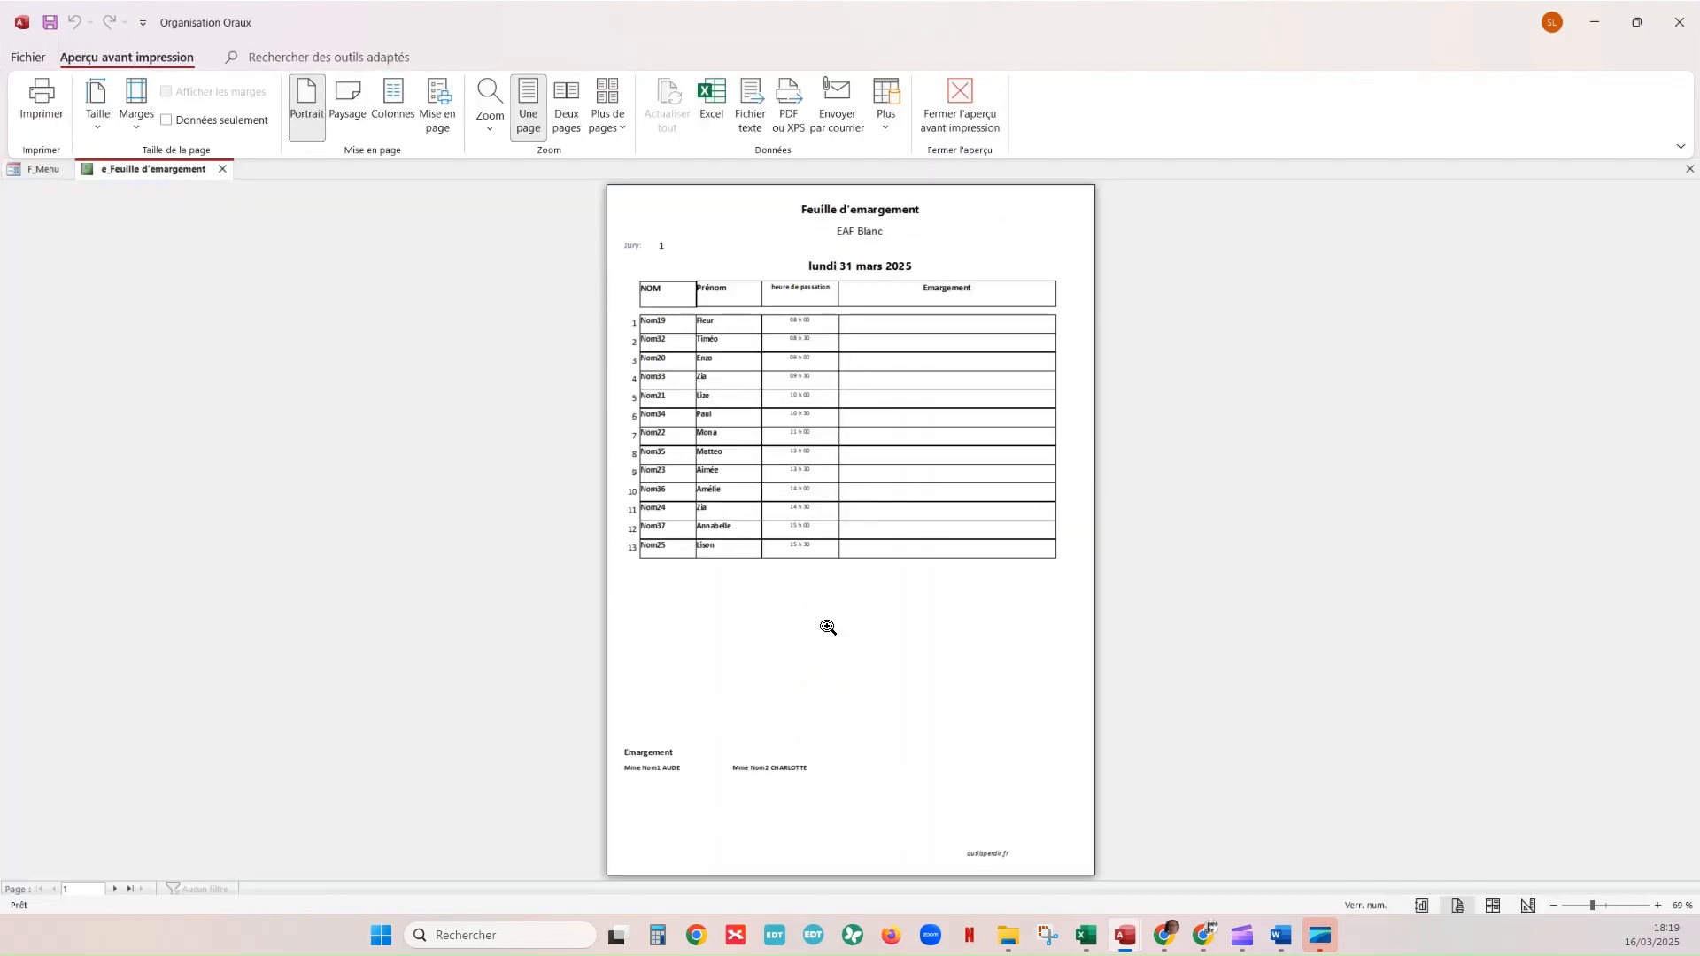
{"action": "left_click", "coordinate": [223, 169]}
{"action": "left_click", "coordinate": [1080, 588]}
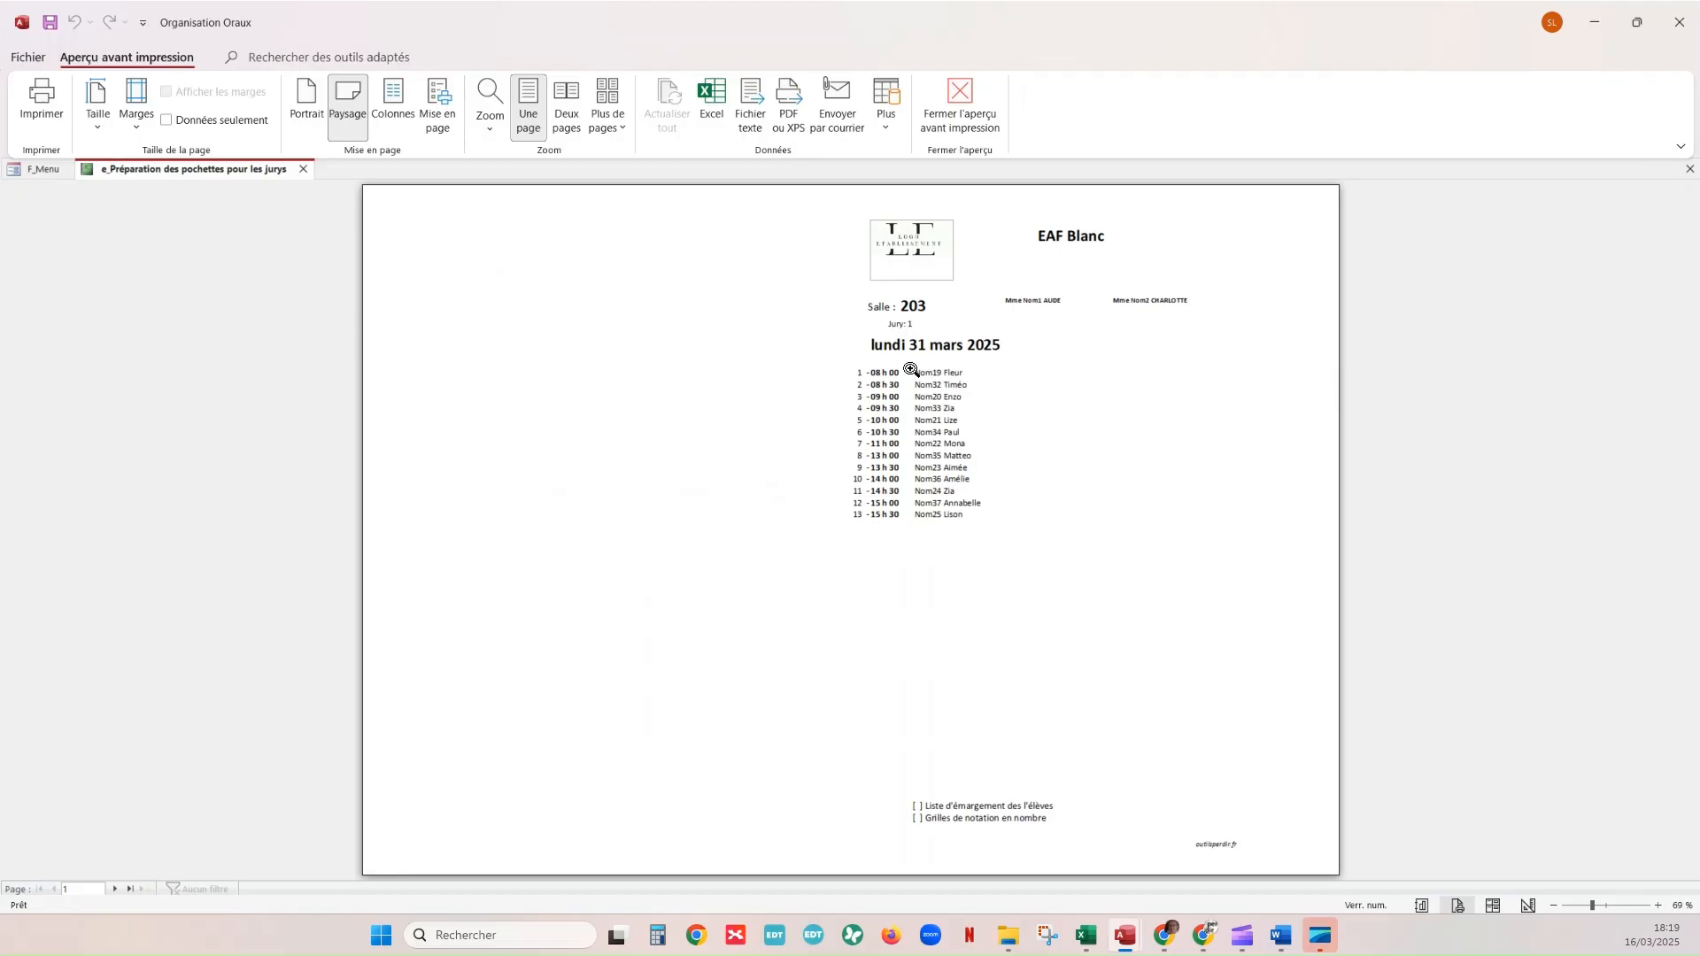
{"action": "left_click", "coordinate": [303, 169]}
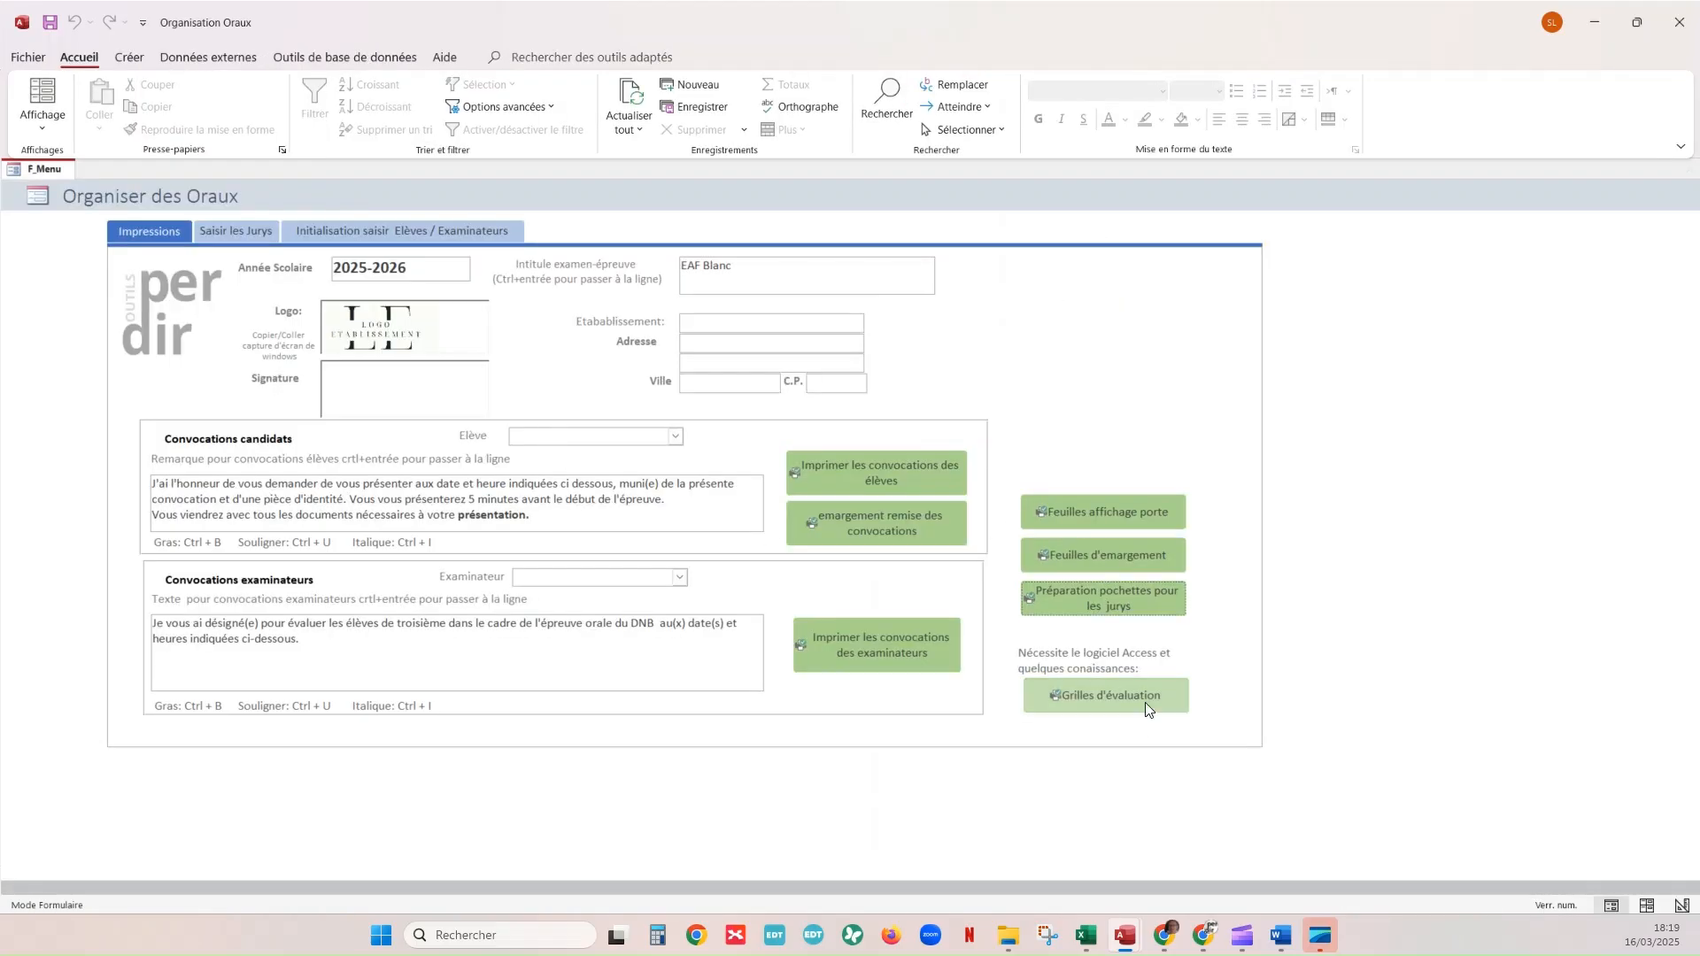
Preview the evaluation grid report, view its layout in design mode and close it without changes
{"action": "left_click", "coordinate": [1143, 699]}
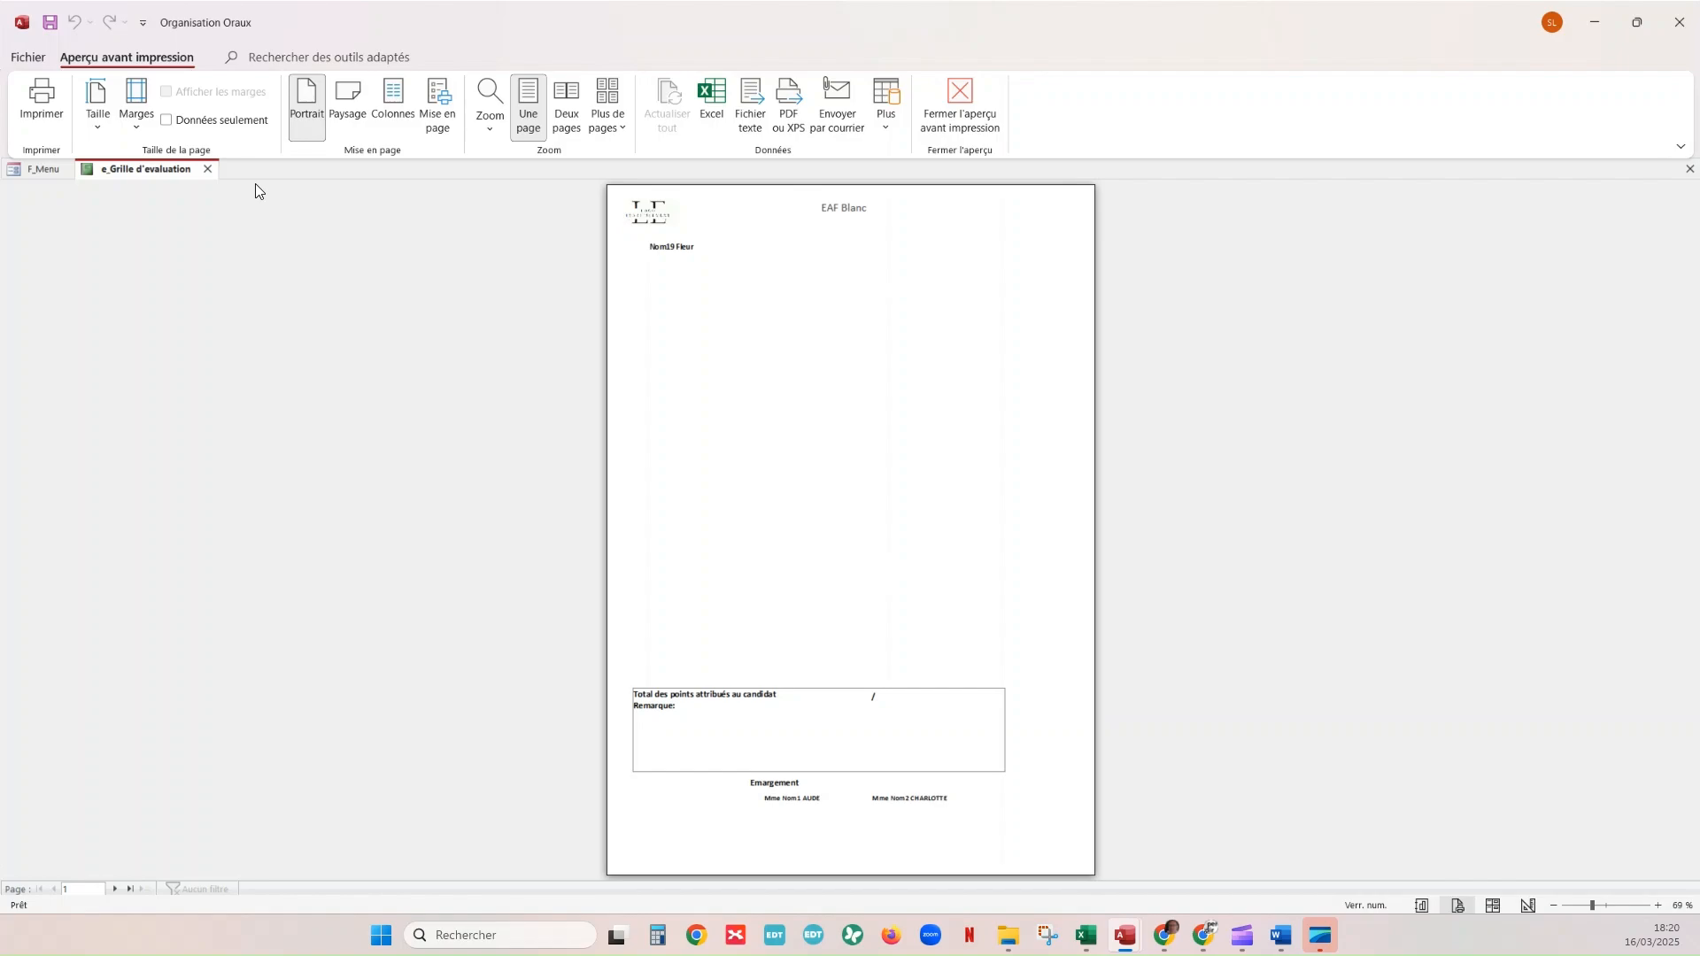
{"action": "right_click", "coordinate": [169, 175]}
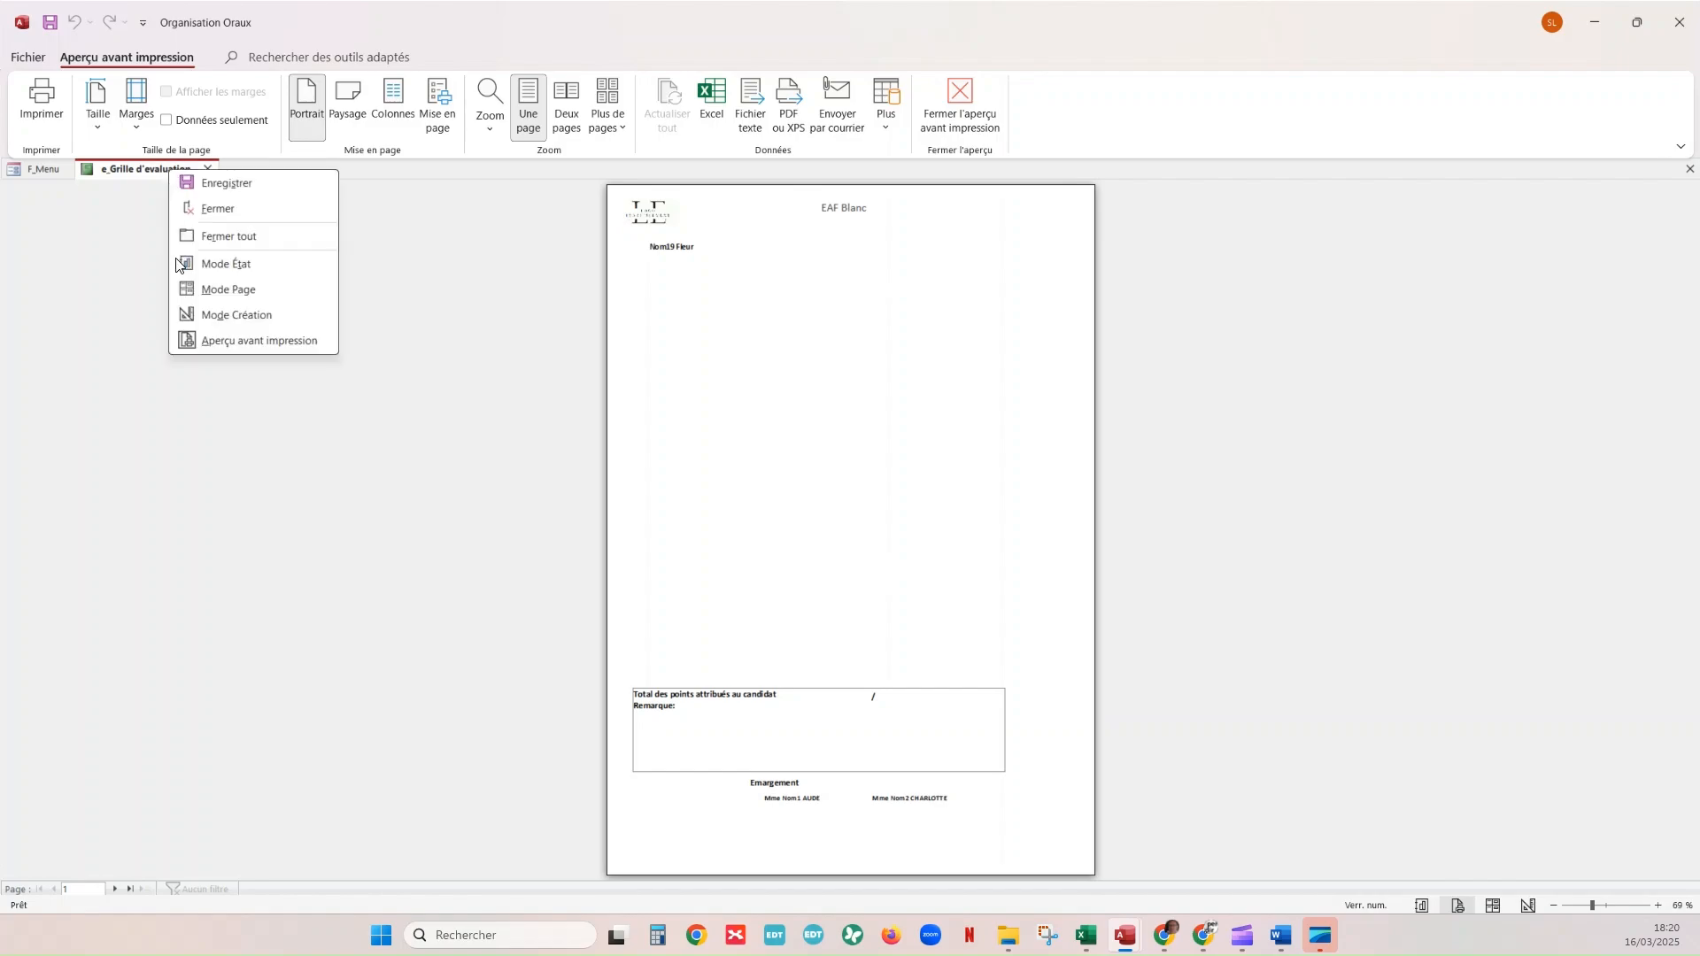
{"action": "left_click", "coordinate": [201, 317]}
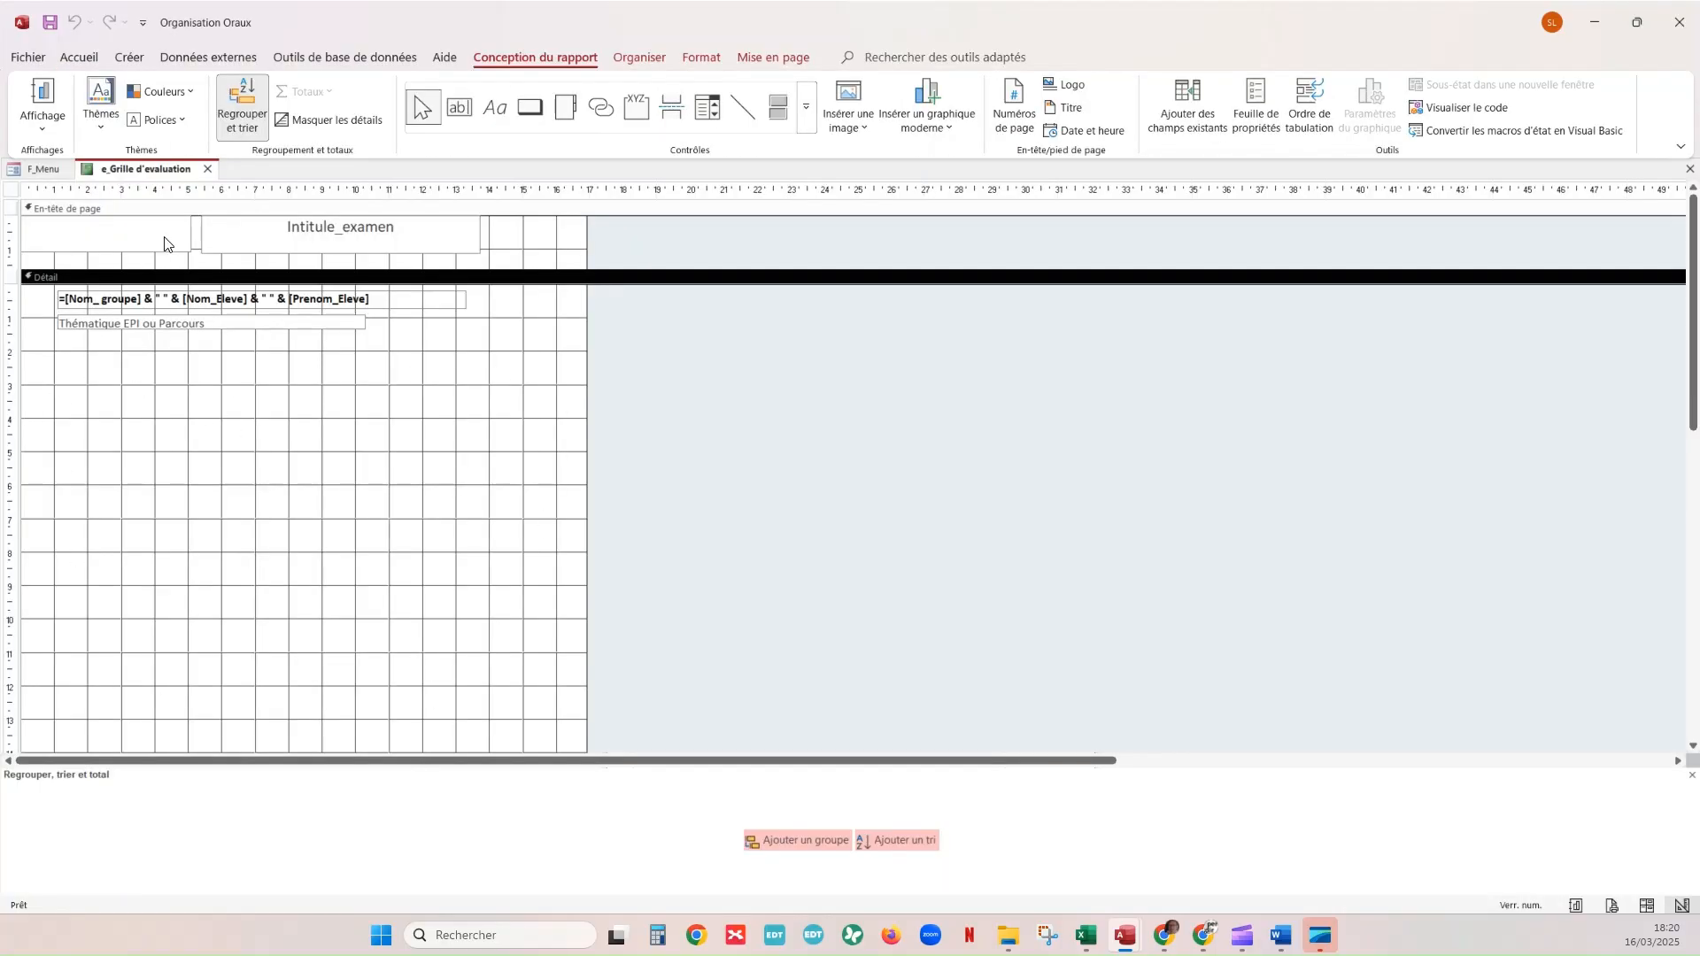
{"action": "left_click", "coordinate": [207, 169]}
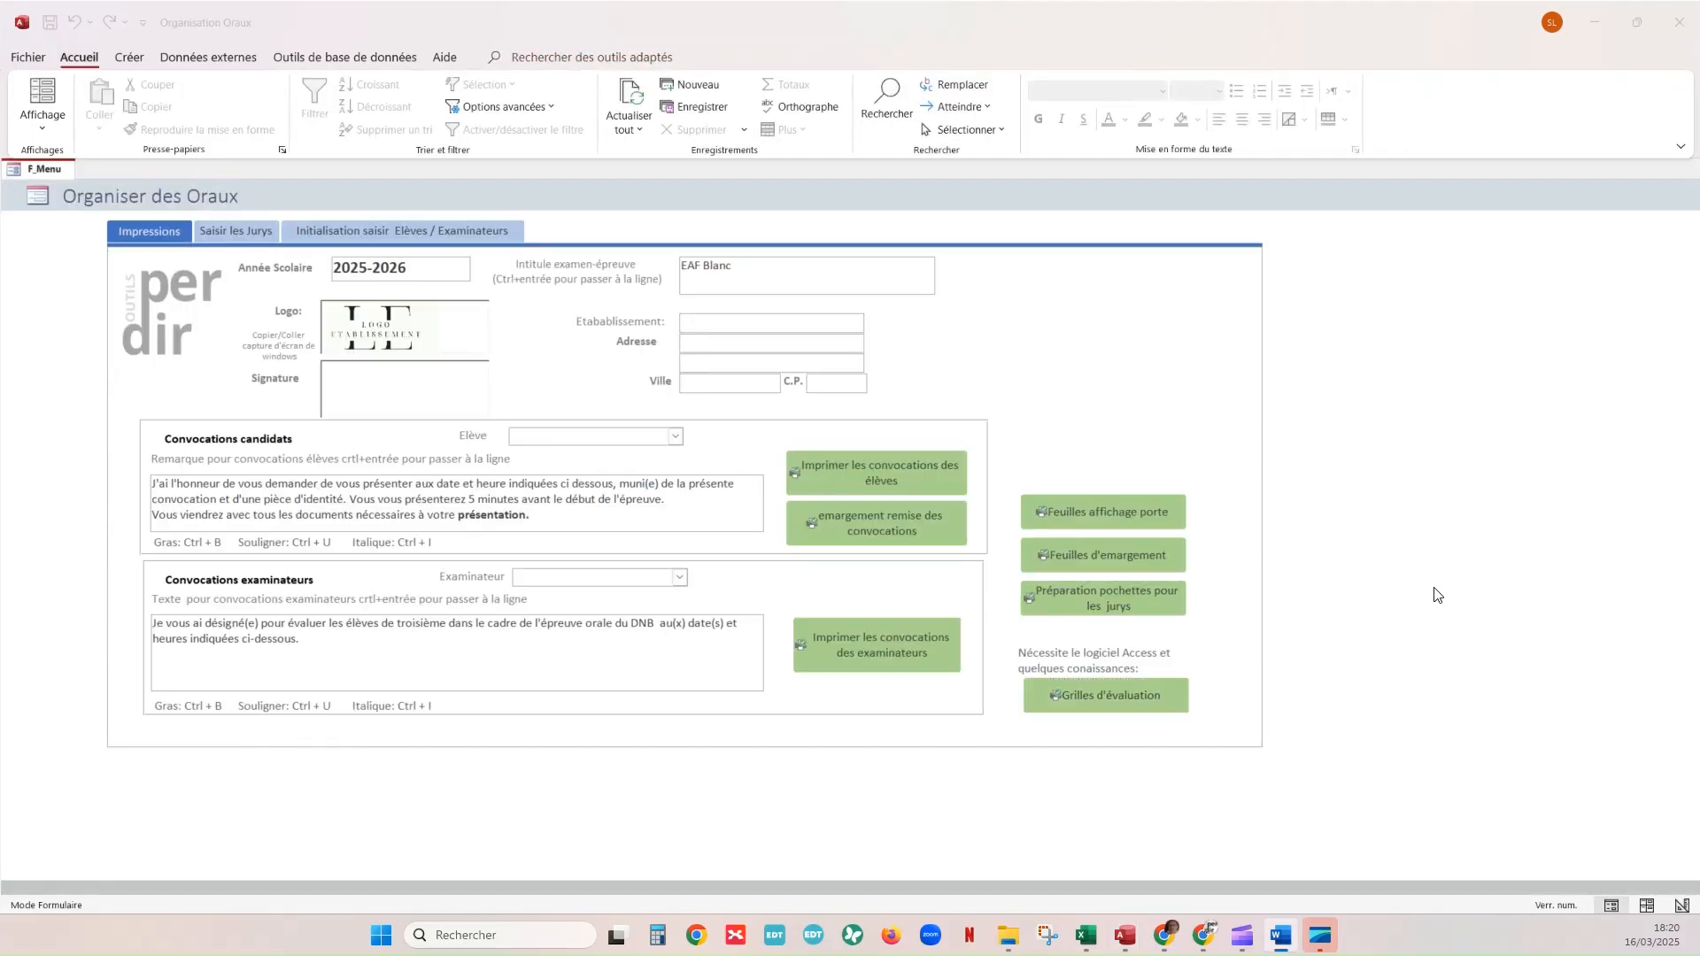